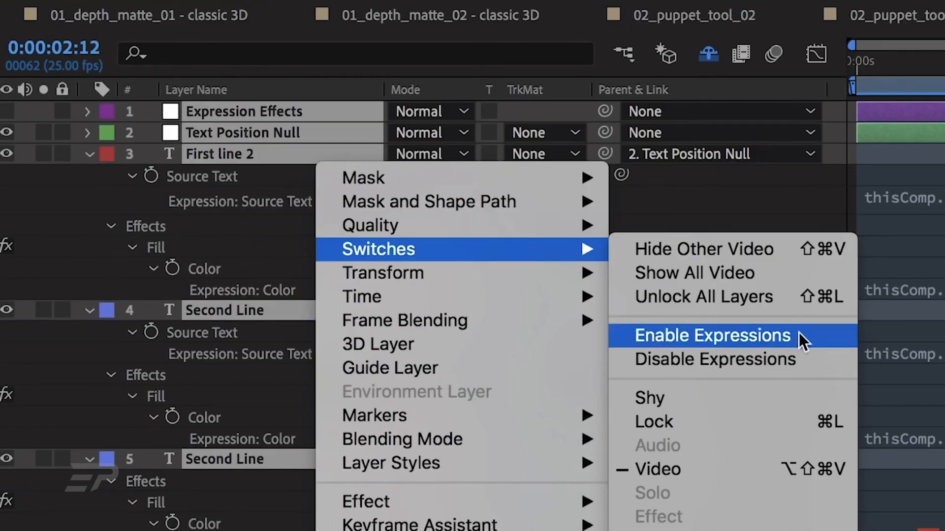
Step: Enable expressions on all the selected layers of the responsive design composition
left_click(809, 335)
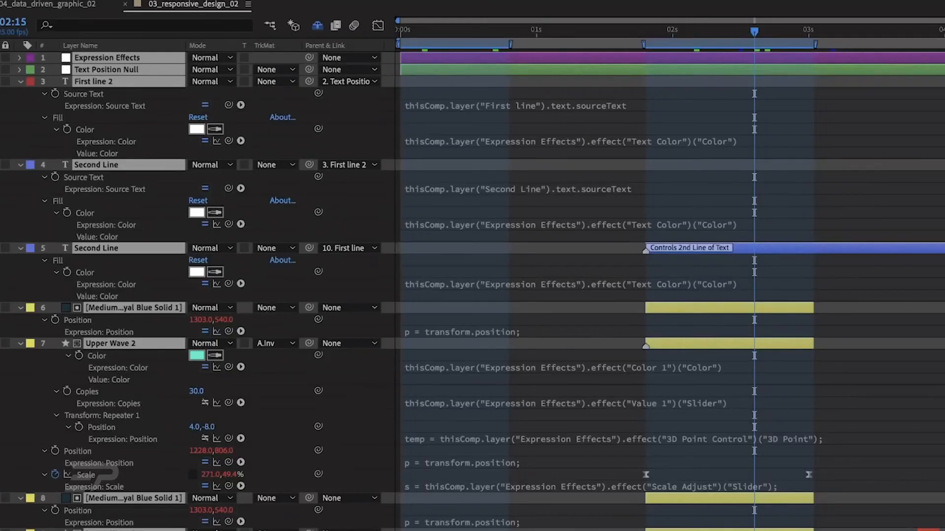
scroll(473, 291, "down", 10)
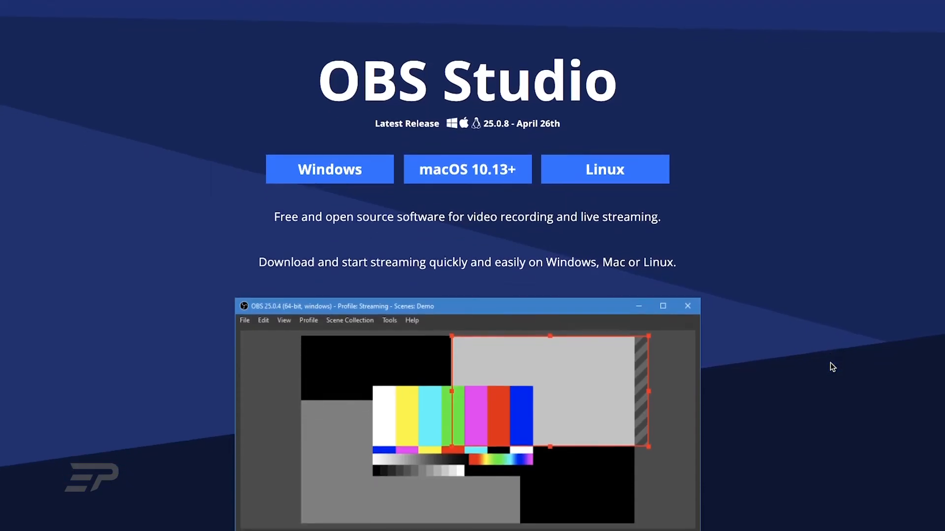
Step: Look over the OBS Studio home page, from the download options down to the sponsors
scroll(831, 364, "down", 3)
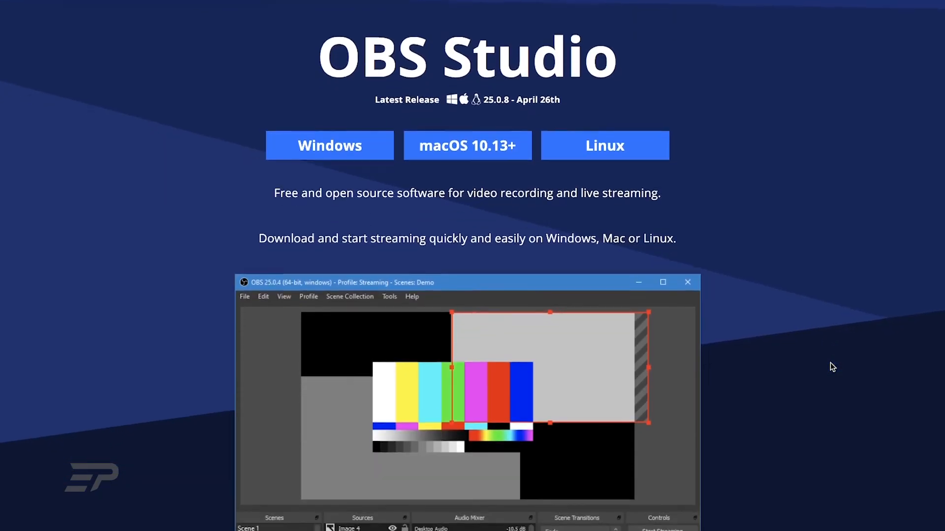
scroll(830, 364, "down", 2)
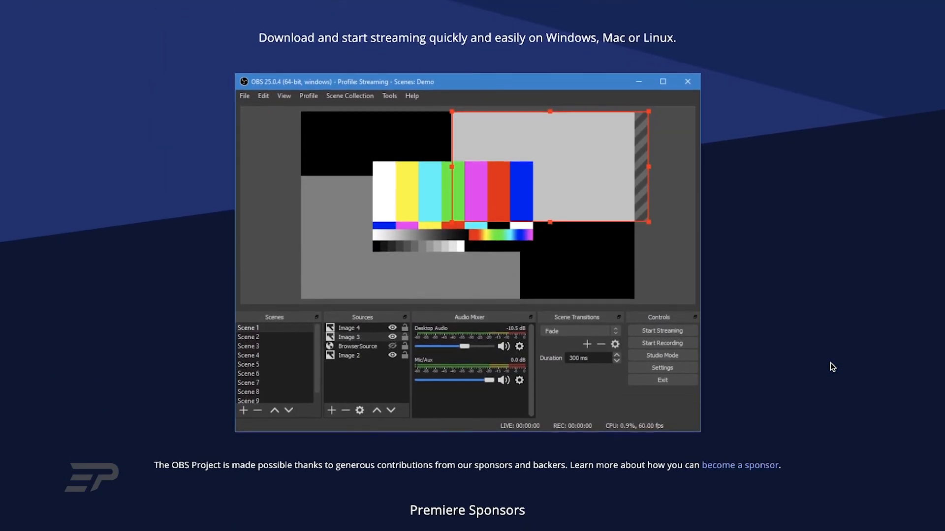
scroll(831, 364, "down", 3)
scroll(829, 363, "down", 1)
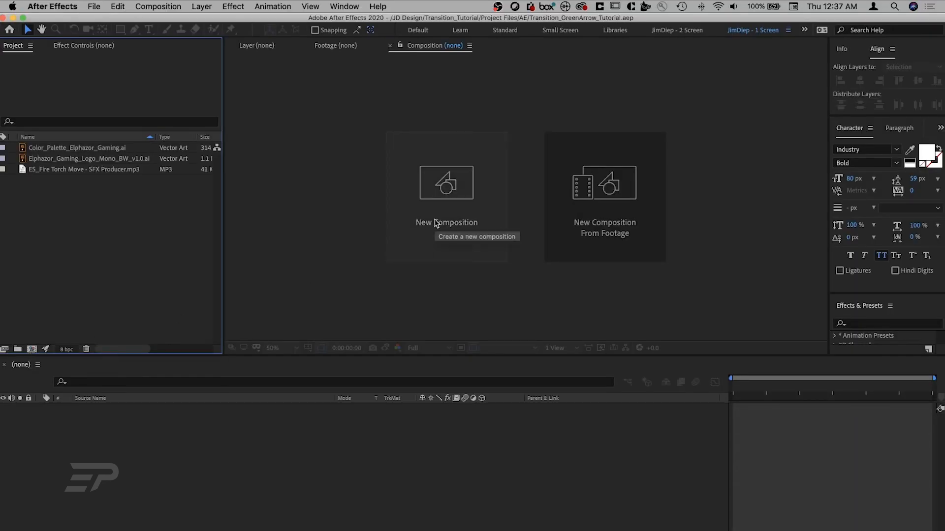
Step: Create a new composition named Stringer with a duration of 0:00:02:00
left_click(436, 224)
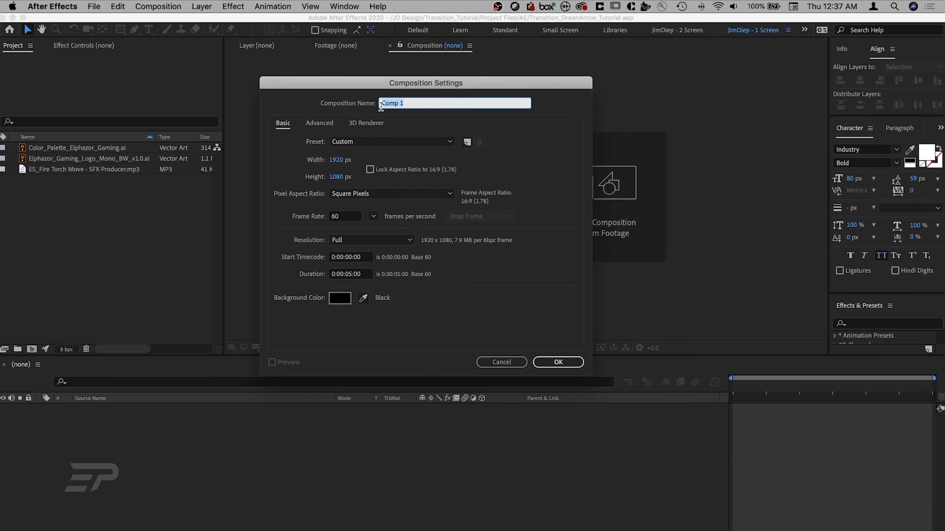
type("Stringer")
key("Tab")
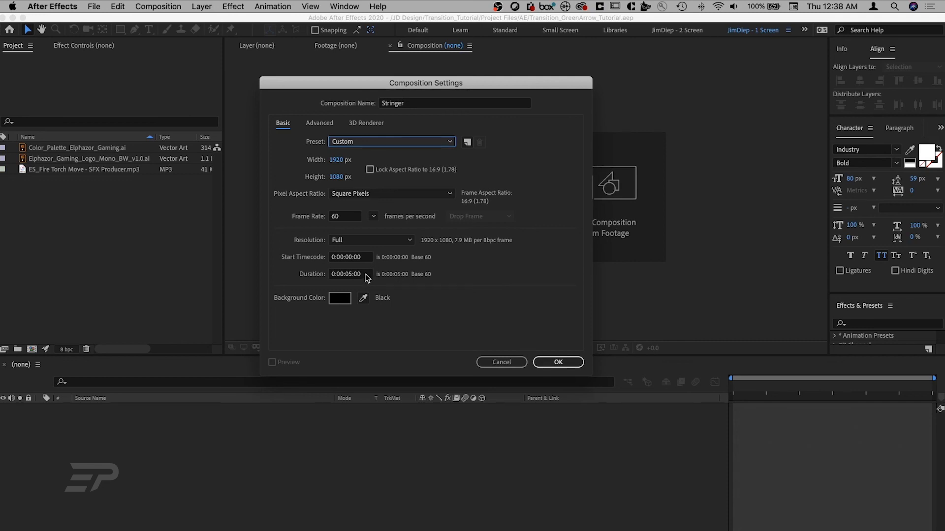
left_click(364, 274)
type("200")
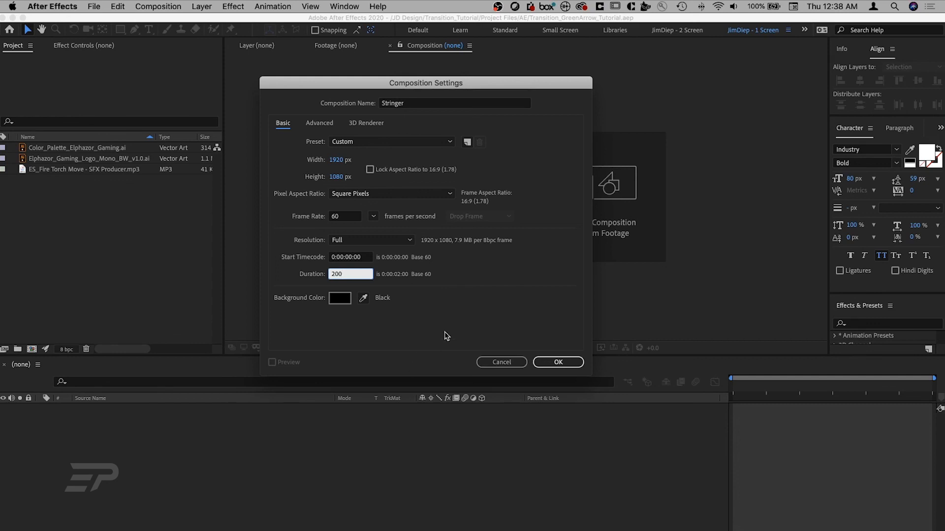
left_click(444, 332)
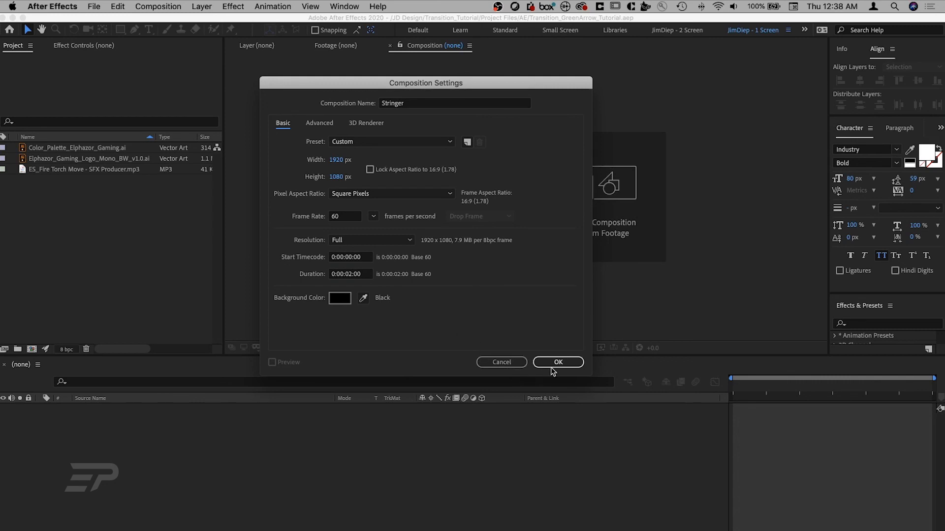
left_click(558, 363)
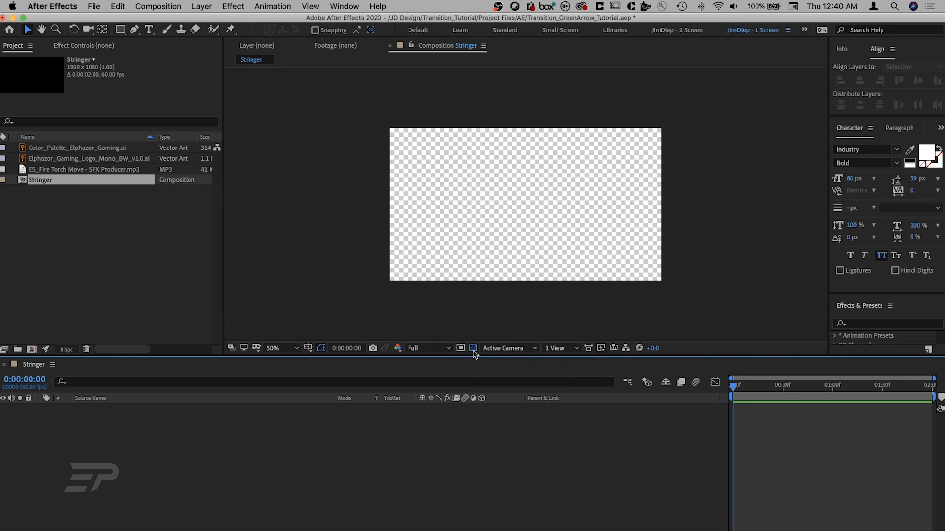
Step: Toggle the composition's transparency grid off and back on
left_click(473, 349)
left_click(474, 349)
left_click(473, 350)
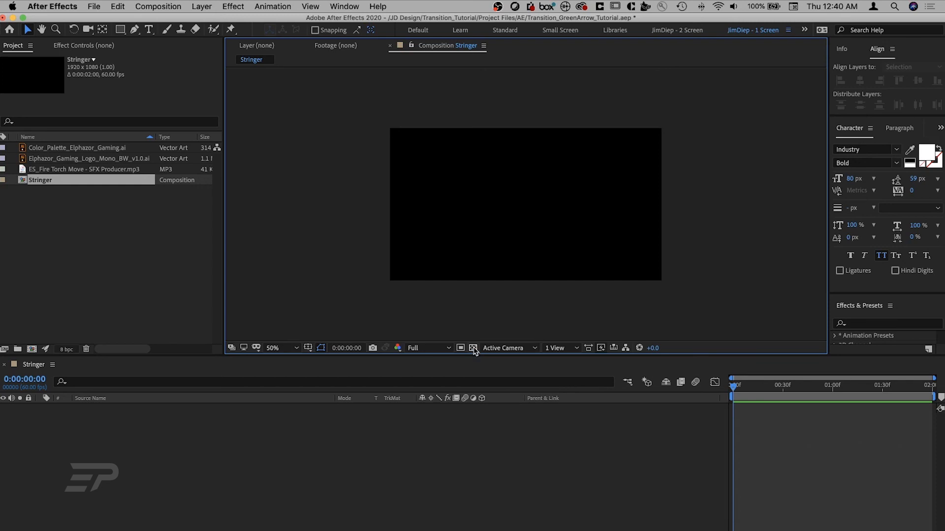
left_click(473, 349)
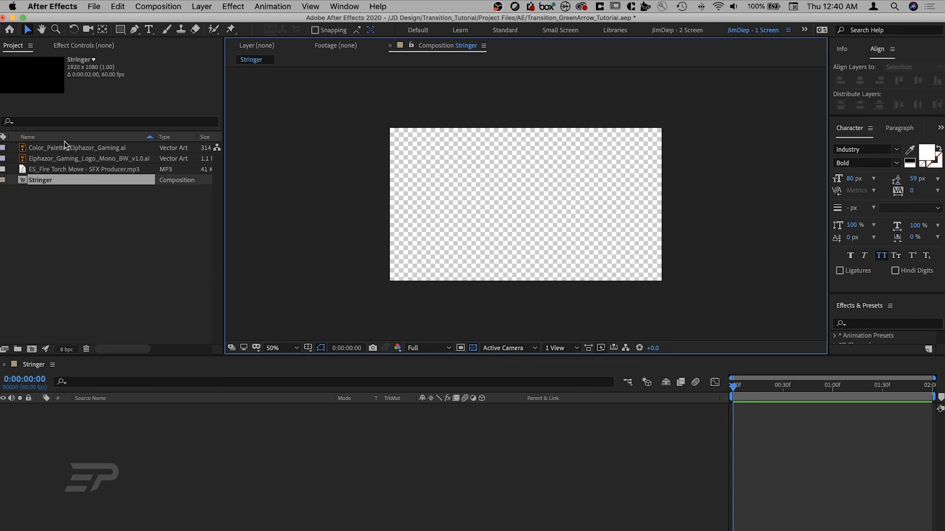
Step: Add Color_Palette_Elphazor_Gaming.ai to the composition, scale it to 337%, and place it near the frame's upper-left corner
left_click_drag(71, 150, 450, 157)
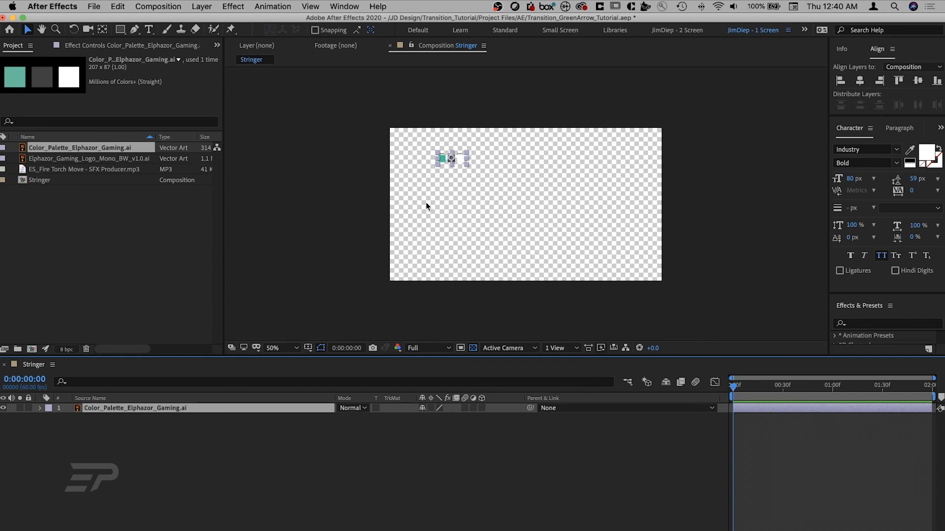
key("s")
left_click_drag(435, 418, 552, 418)
left_click(492, 153)
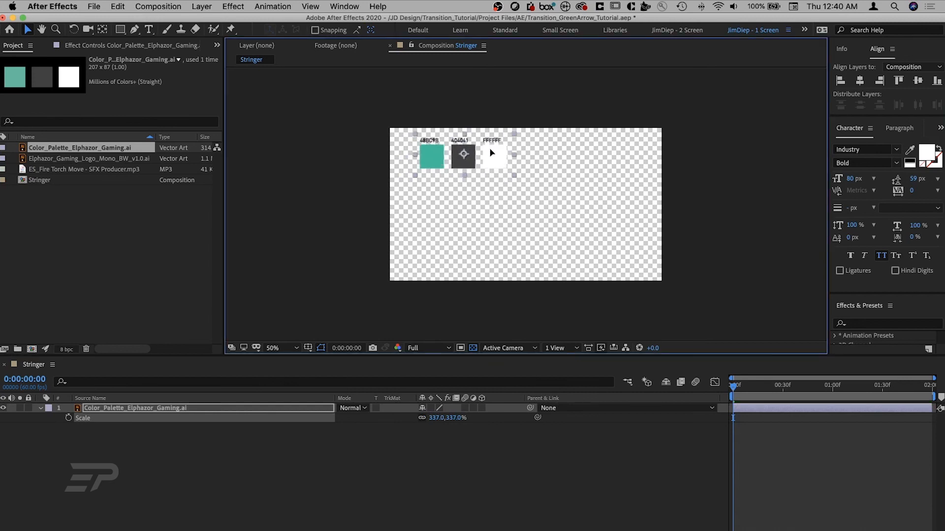
left_click_drag(491, 153, 487, 150)
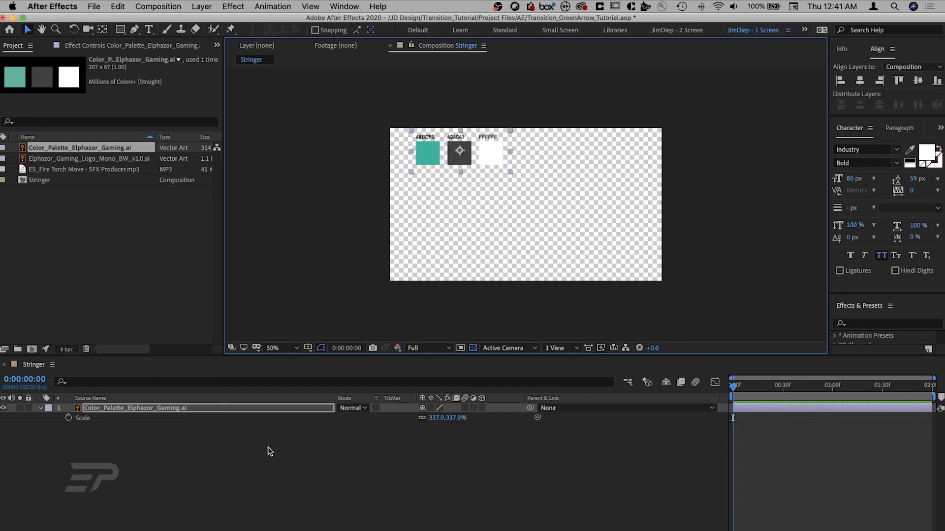
Step: Start a new solid layer named Green Arrow and make it the composition's size
right_click(236, 454)
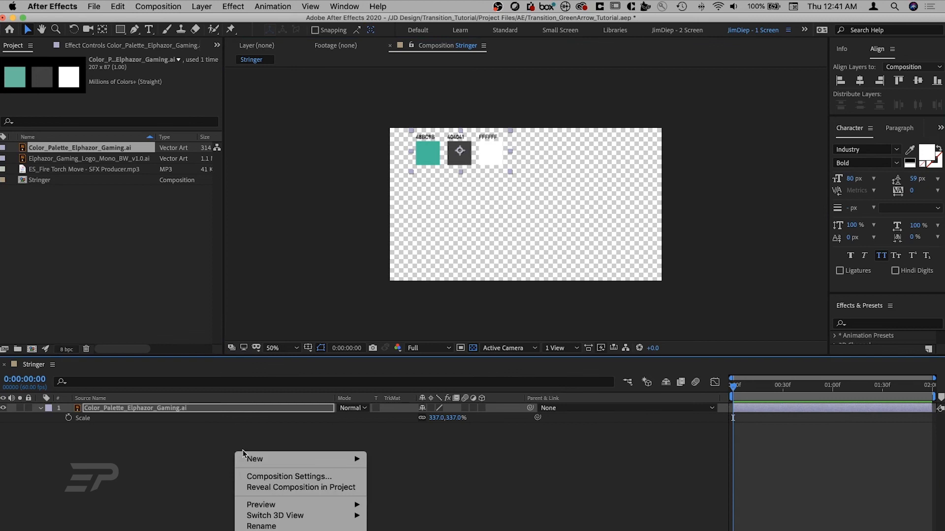
mouse_move(254, 458)
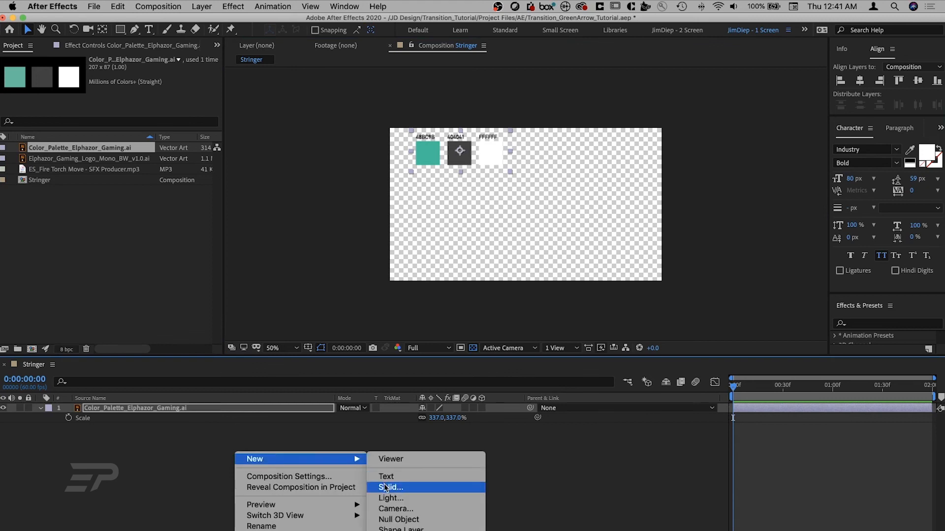
left_click(385, 487)
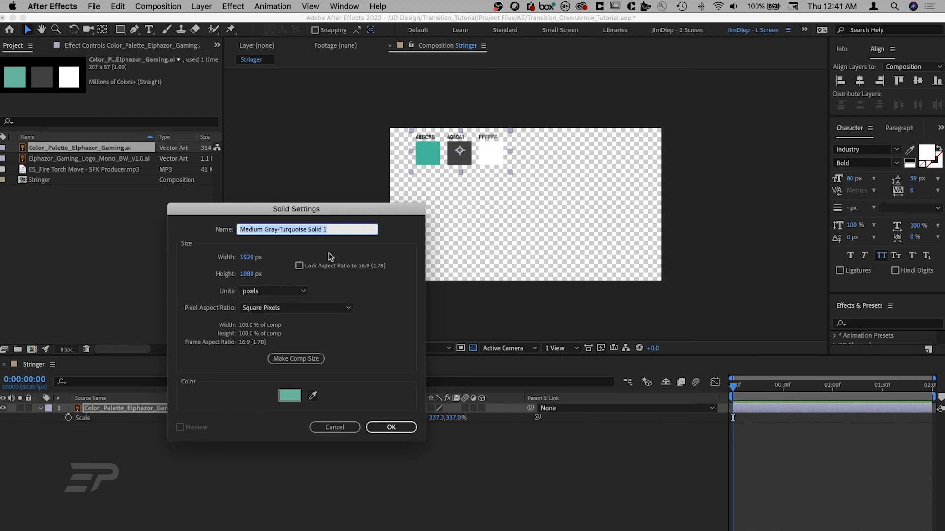
type("Green Arrow")
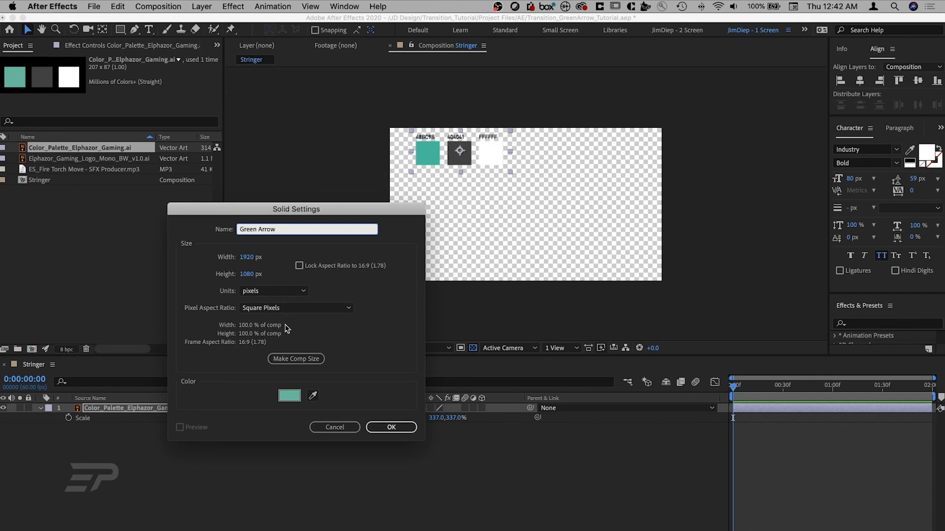
left_click(301, 360)
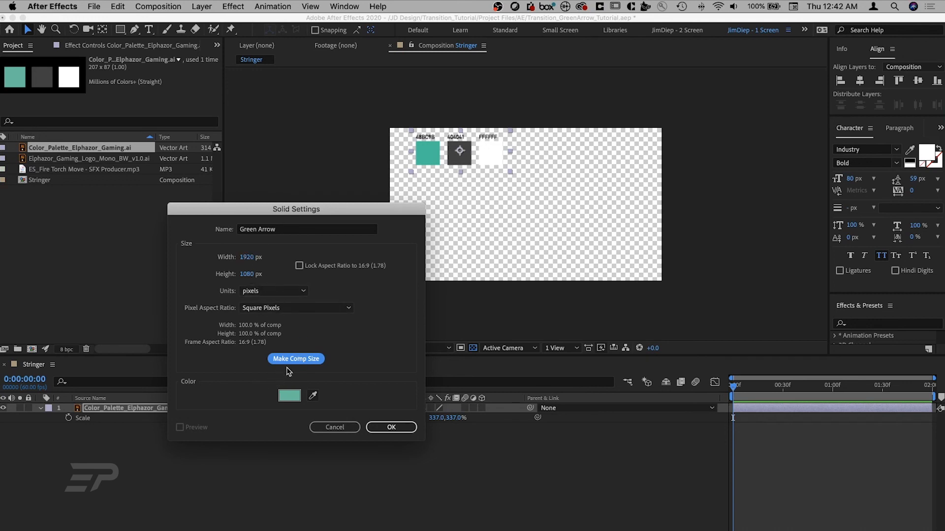
left_click(298, 360)
Step: Choose a muted blue as the solid's color
left_click(288, 398)
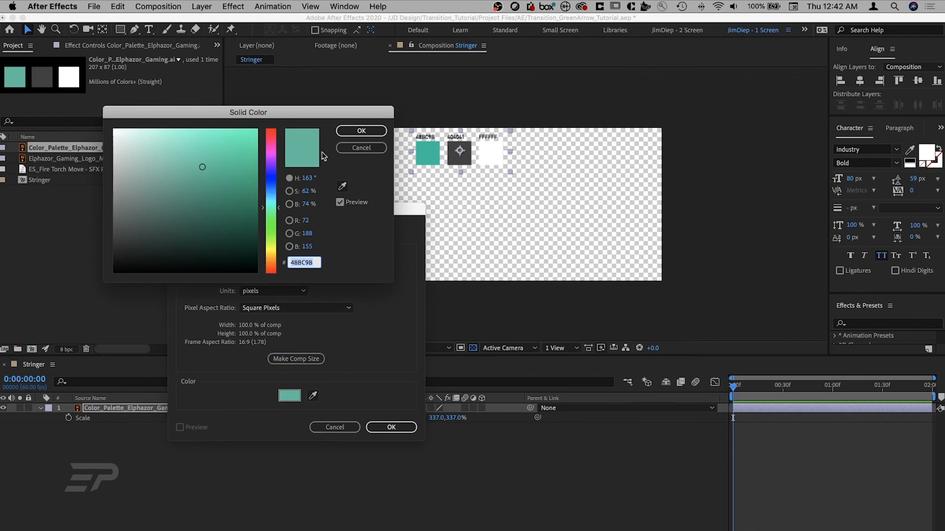
left_click(275, 145)
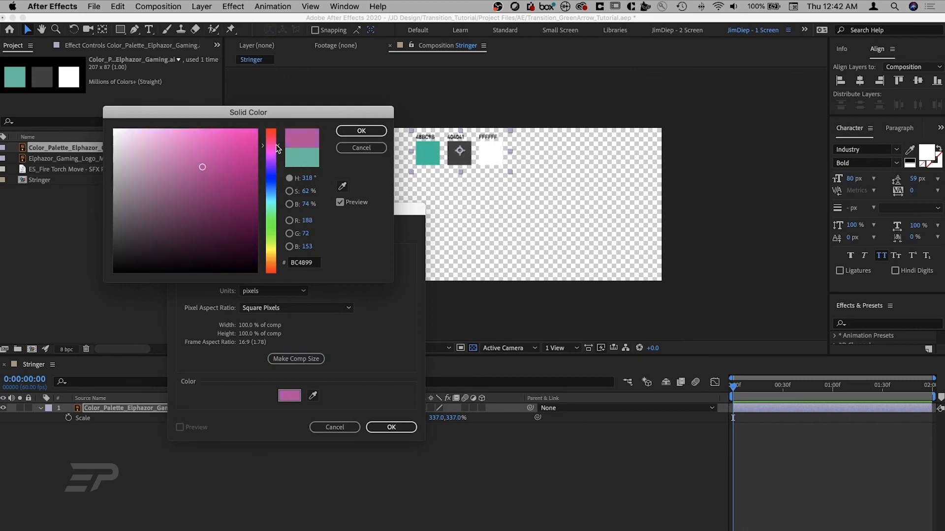
mouse_move(277, 148)
left_mouse_down()
mouse_move(276, 134)
mouse_move(276, 224)
mouse_move(279, 188)
left_mouse_up()
mouse_move(235, 178)
left_mouse_down()
mouse_move(191, 162)
mouse_move(129, 215)
mouse_move(213, 158)
mouse_move(195, 190)
left_mouse_up()
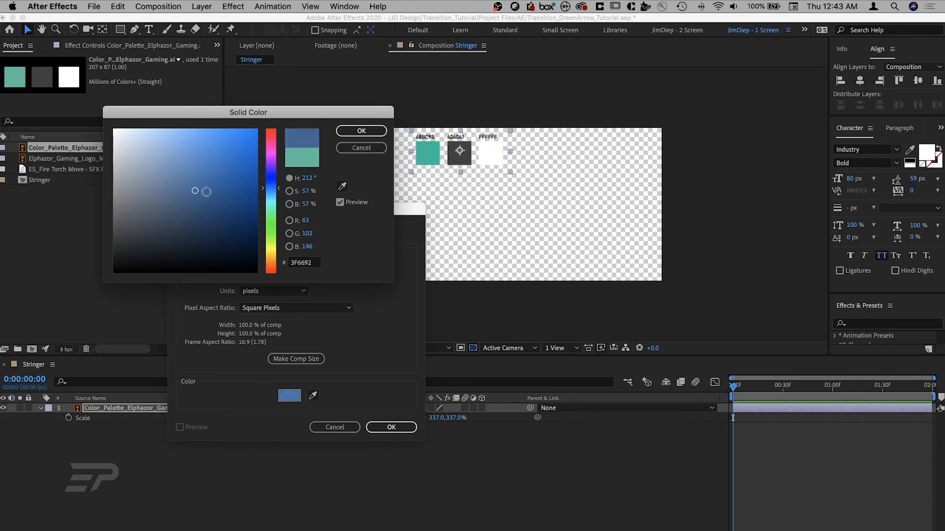
left_click(369, 132)
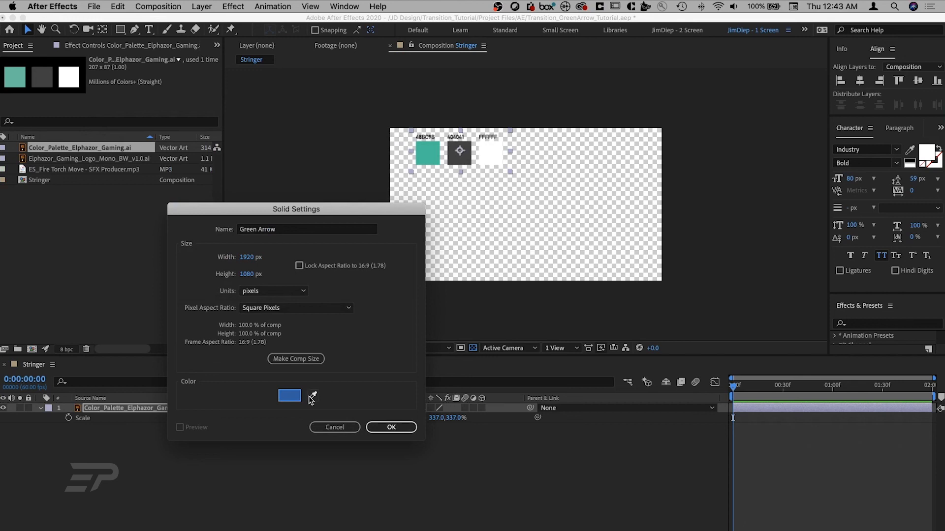
Step: Sample the green palette swatch as the solid's color and create the solid
left_click(312, 396)
left_click(430, 153)
left_click(398, 435)
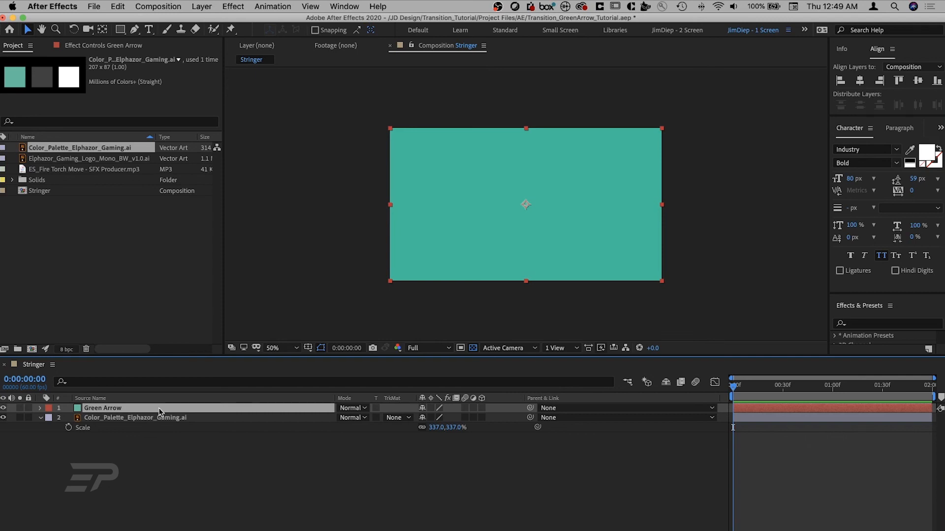
Step: Move the Green Arrow solid beyond the frame's left edge to position -988, 540, and hide the color palette layer
key("p")
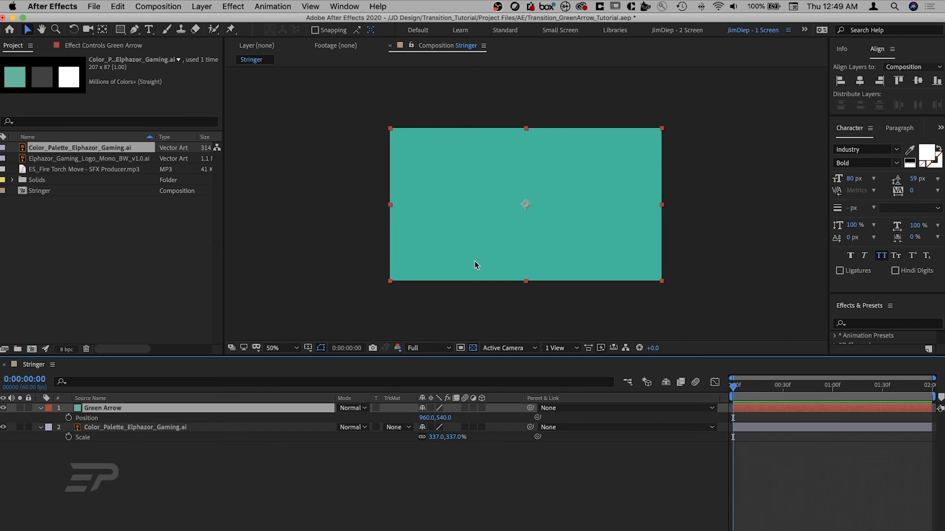
left_click(499, 252)
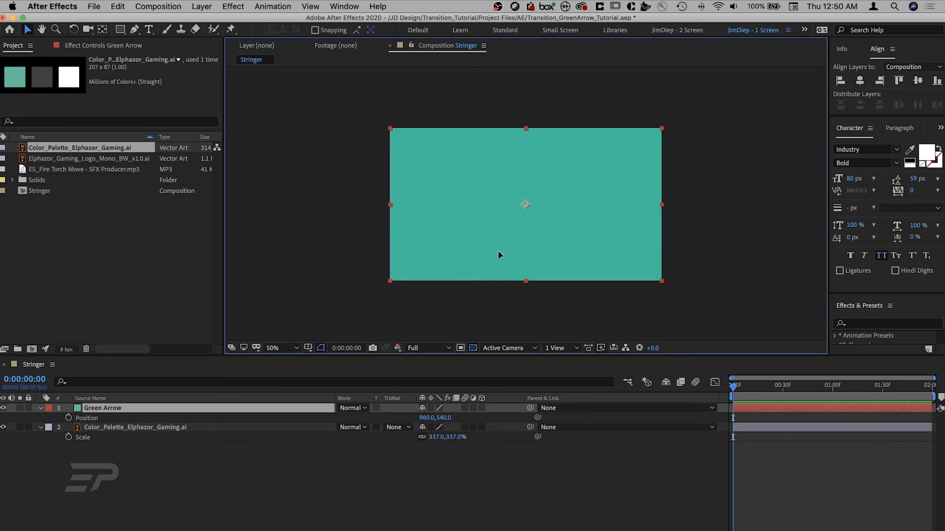
left_click_drag(499, 252, 223, 248)
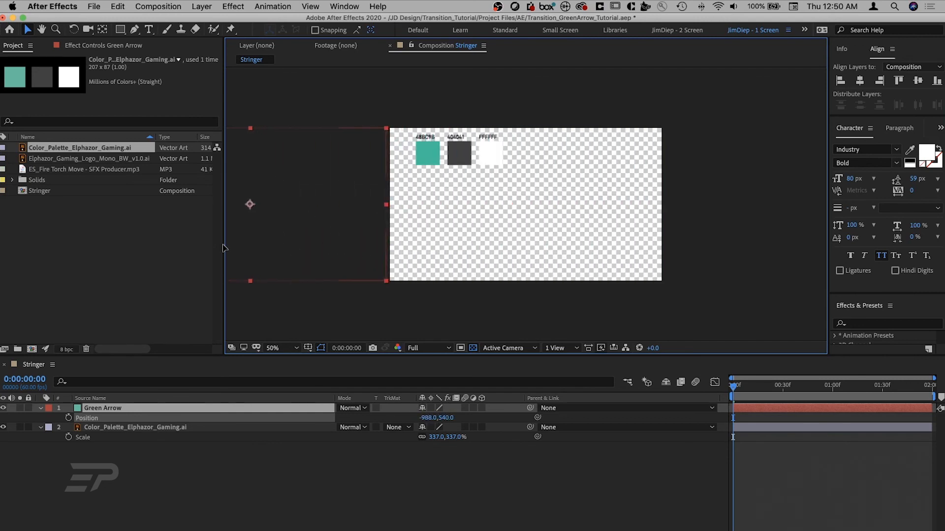
left_click_drag(223, 248, 223, 248)
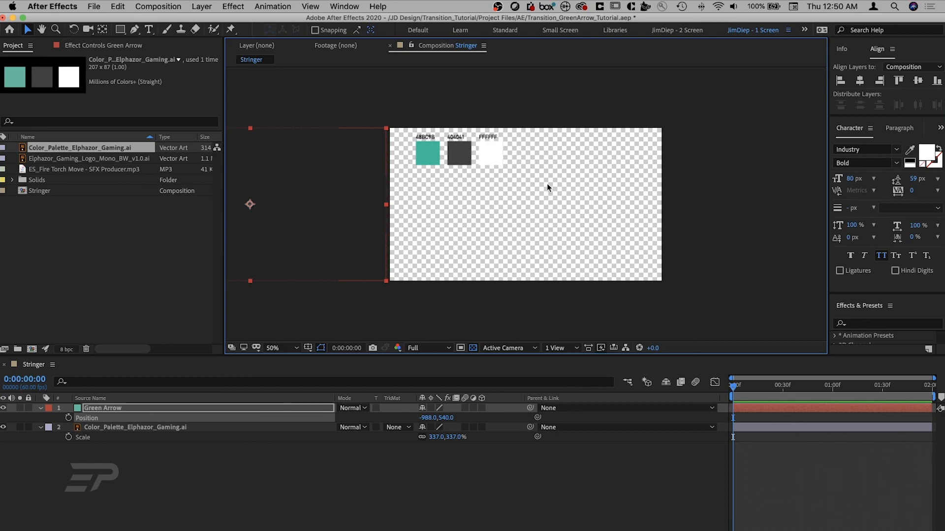
left_click(116, 427)
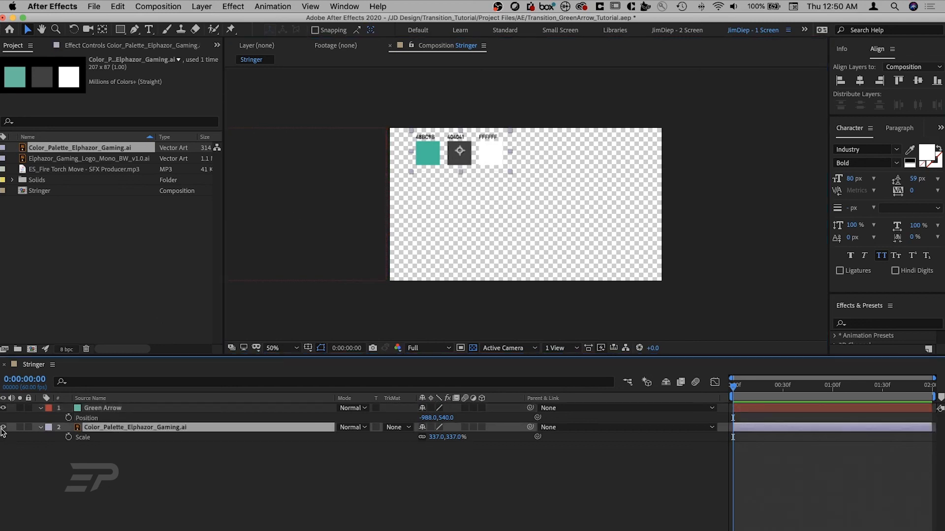
left_click(3, 428)
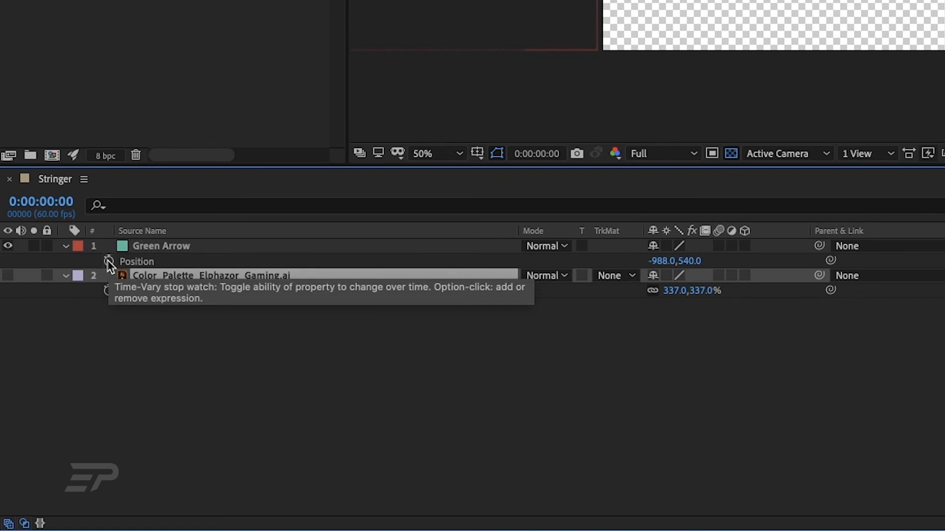
Step: Animate Green Arrow's position with a keyframe at 0:00:00:00 and one at 0:00:00:30 where the solid fills the frame at 960, 540
left_click(109, 261)
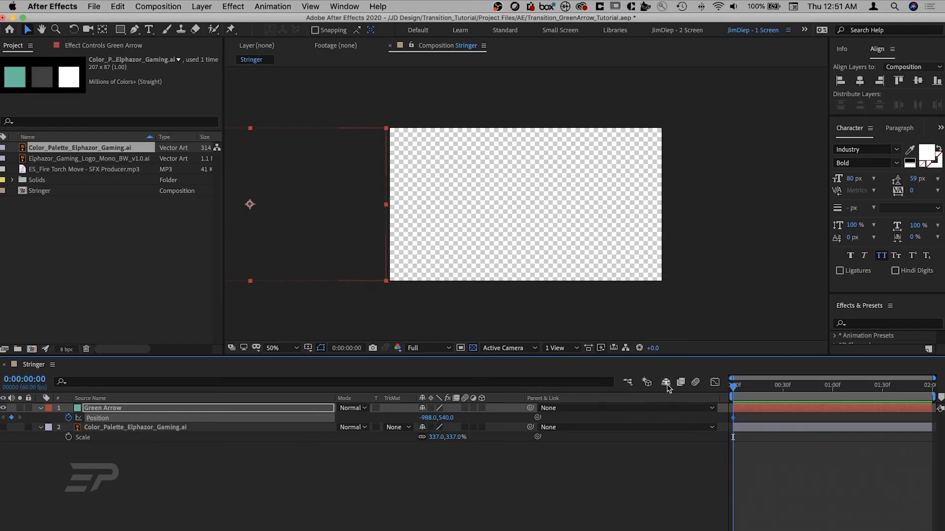
left_click_drag(736, 391, 785, 396)
left_click(149, 408)
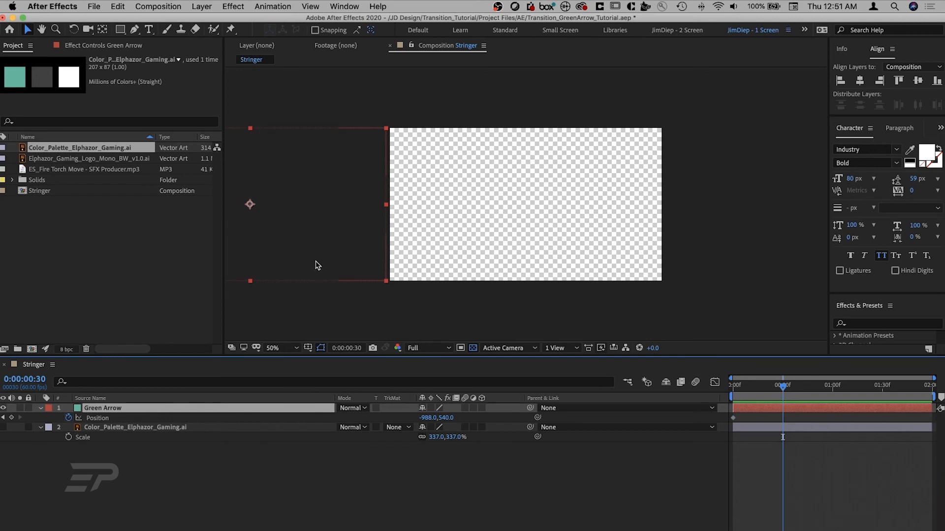
left_click(283, 255)
key("alt+shift+p")
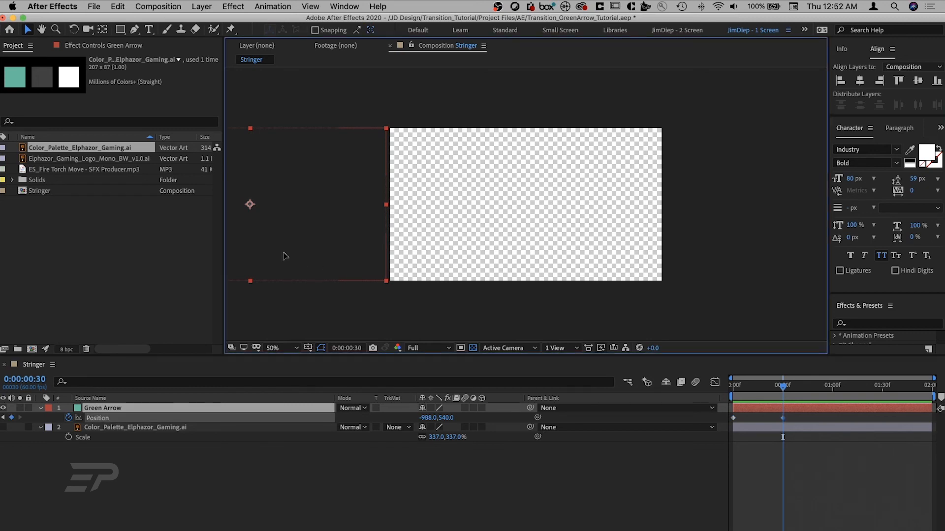
left_click_drag(283, 255, 559, 255)
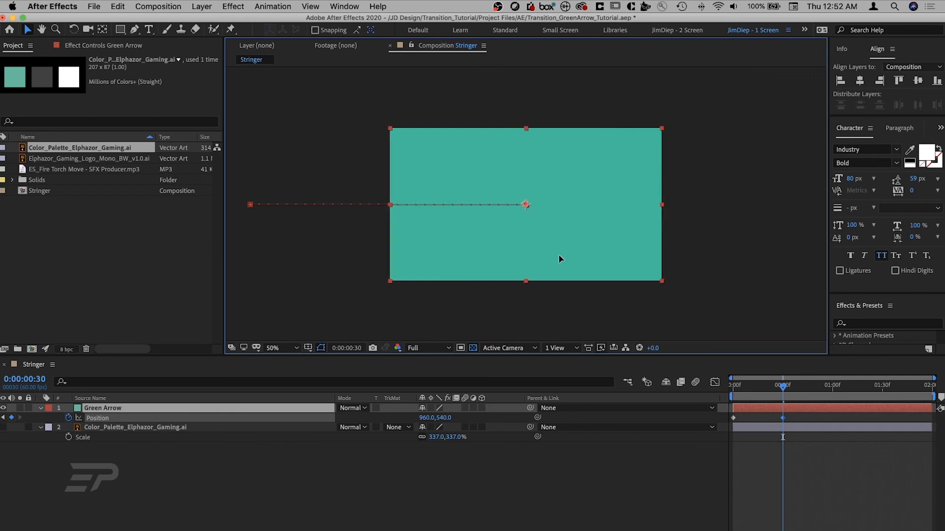
Step: Copy Green Arrow's position keyframe at 0:00:00:30 and paste it at 0:00:01:00 so the solid holds in the frame
left_click_drag(559, 255, 559, 255)
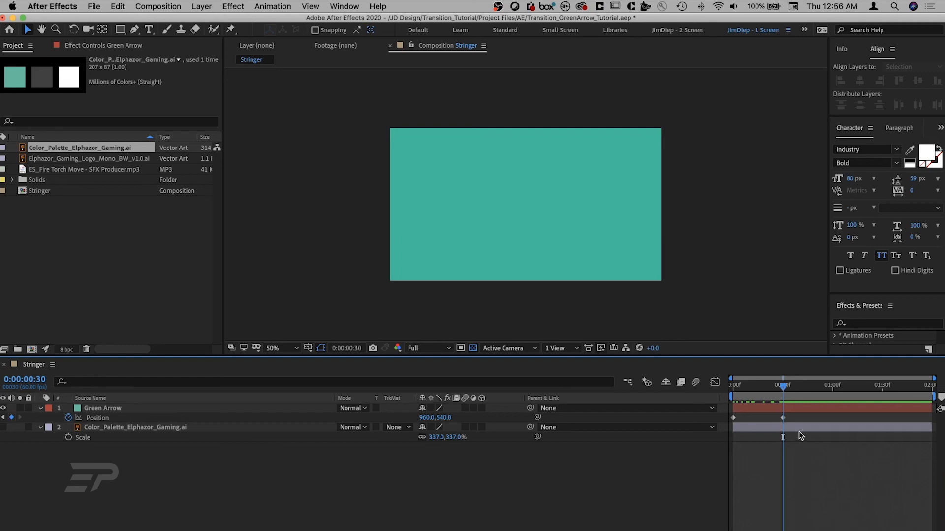
left_click_drag(794, 415, 772, 422)
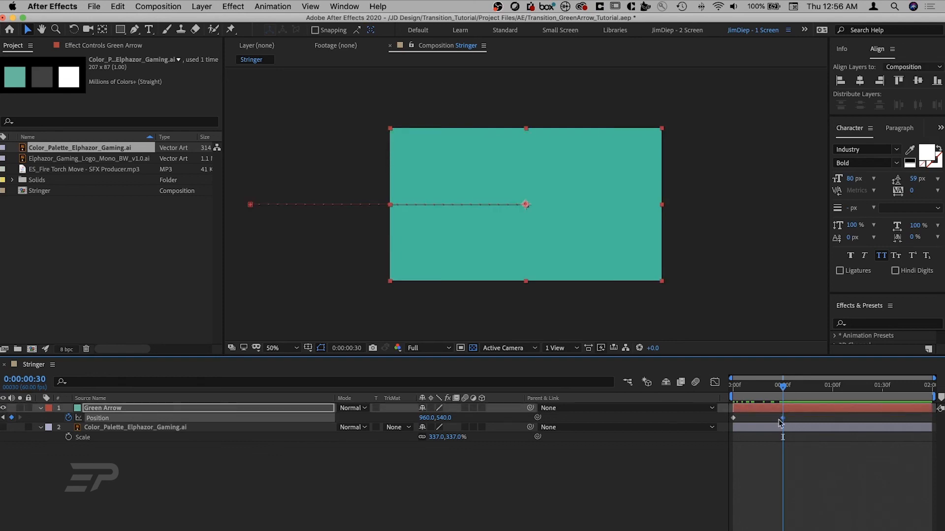
left_click_drag(783, 389, 832, 390)
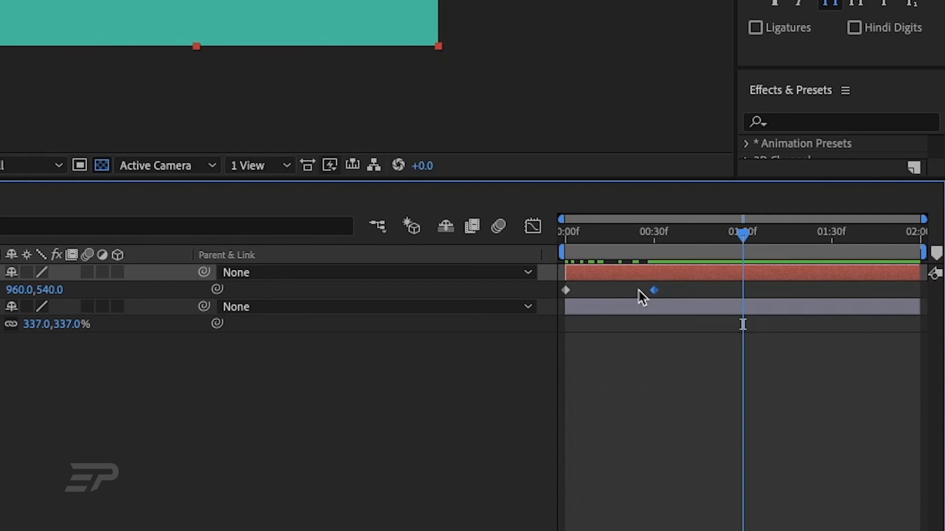
key("ctrl+v")
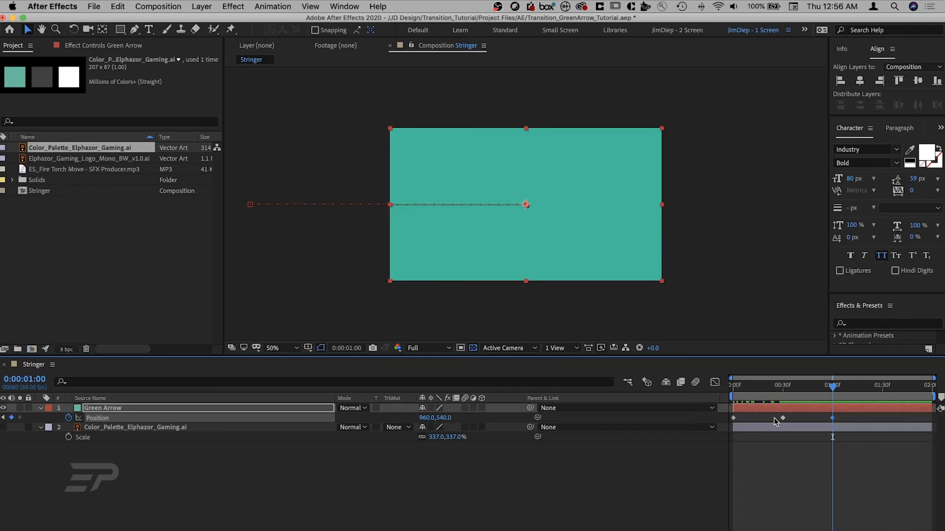
left_click_drag(791, 389, 832, 415)
left_click_drag(832, 415, 803, 419)
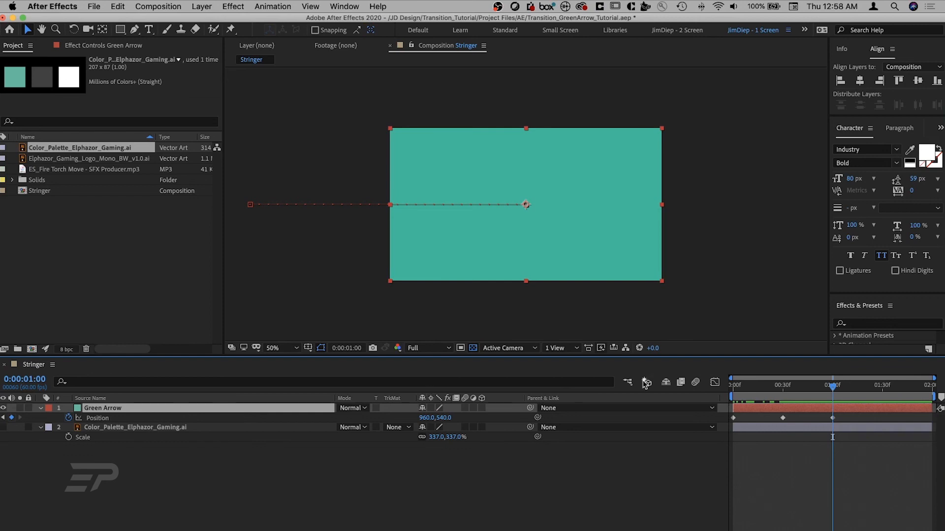
Step: Add a position keyframe at 0:00:01:30 with Green Arrow moved beyond the frame's right edge to 2908, 540, and preview the animation
left_click_drag(841, 388, 883, 393)
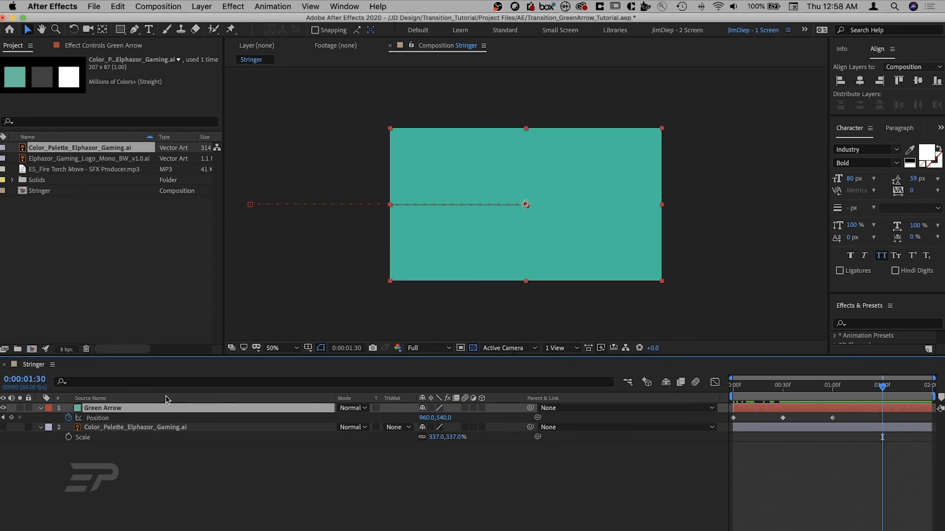
left_click(464, 262)
key("alt+shift+p")
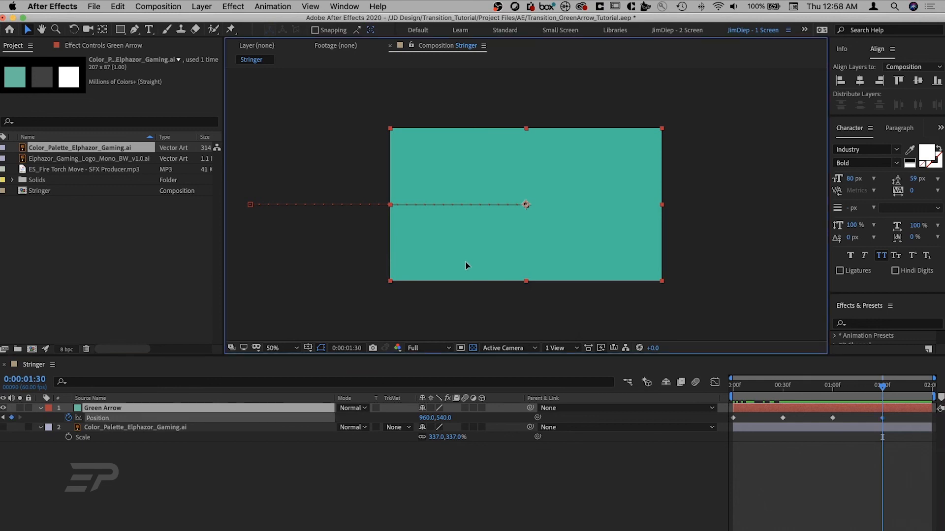
left_click_drag(465, 262, 741, 259)
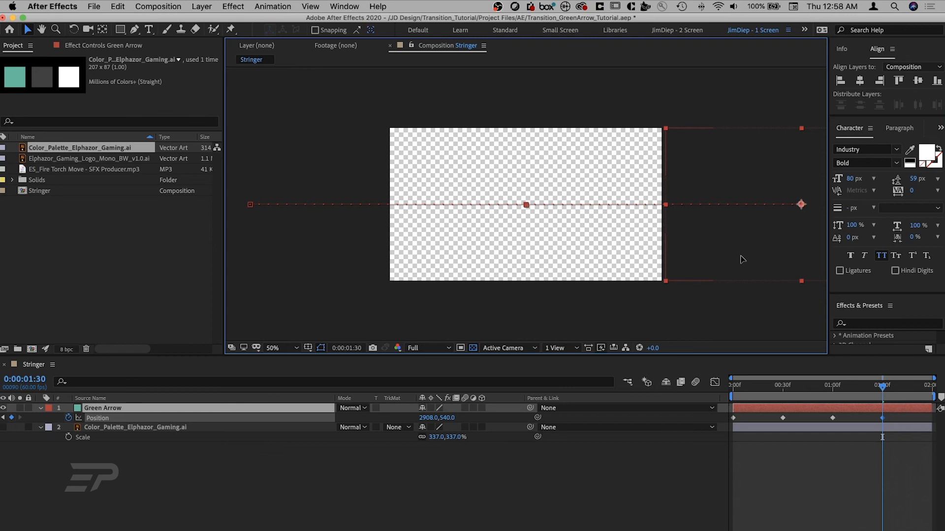
left_click_drag(742, 259, 742, 259)
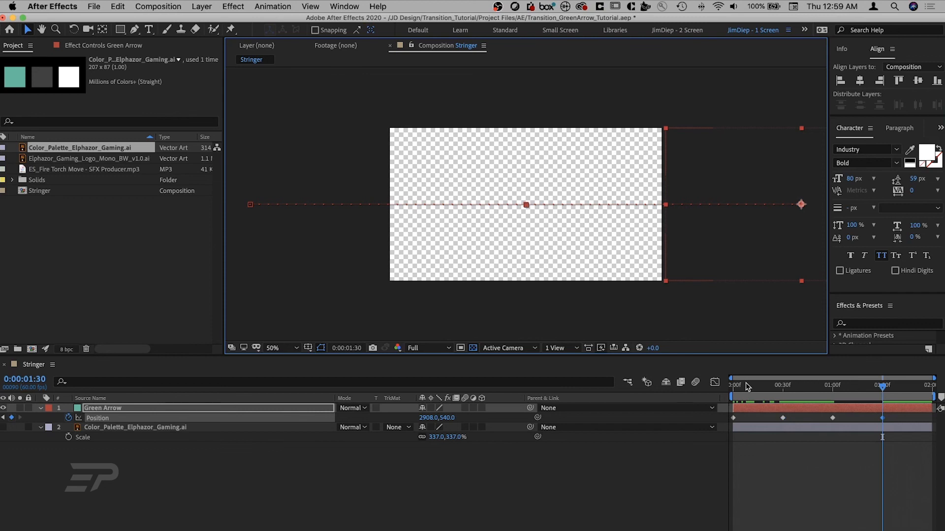
left_click_drag(746, 384, 716, 386)
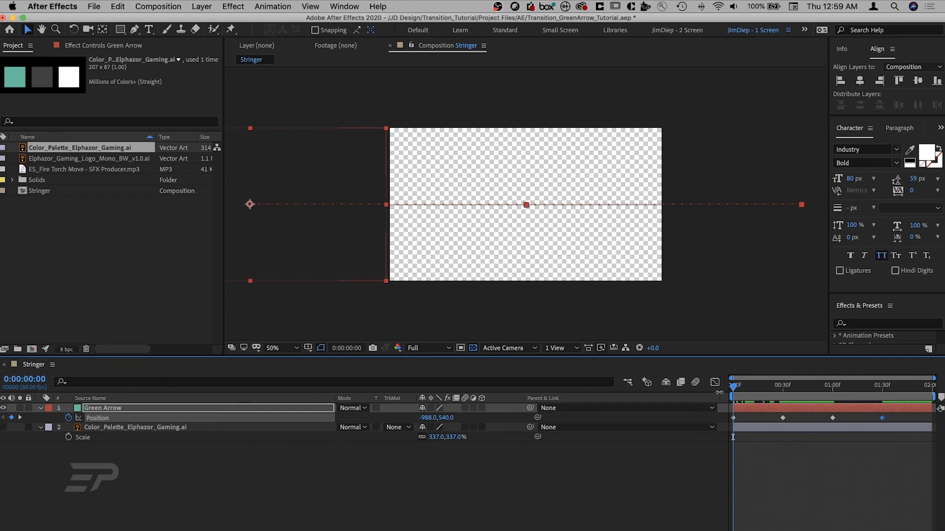
key("space")
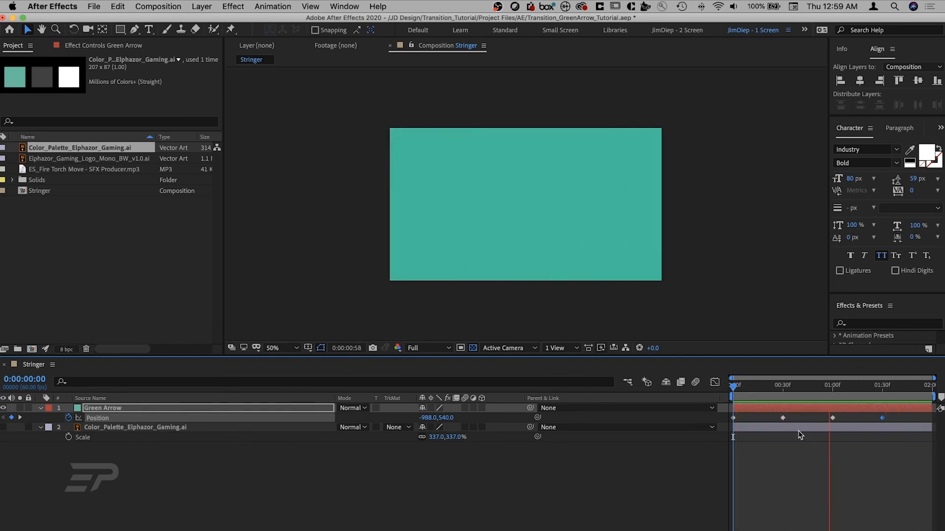
Step: Apply Easy Ease to all four of Green Arrow's position keyframes and play the eased animation
left_click(865, 465)
left_click_drag(894, 415, 733, 419)
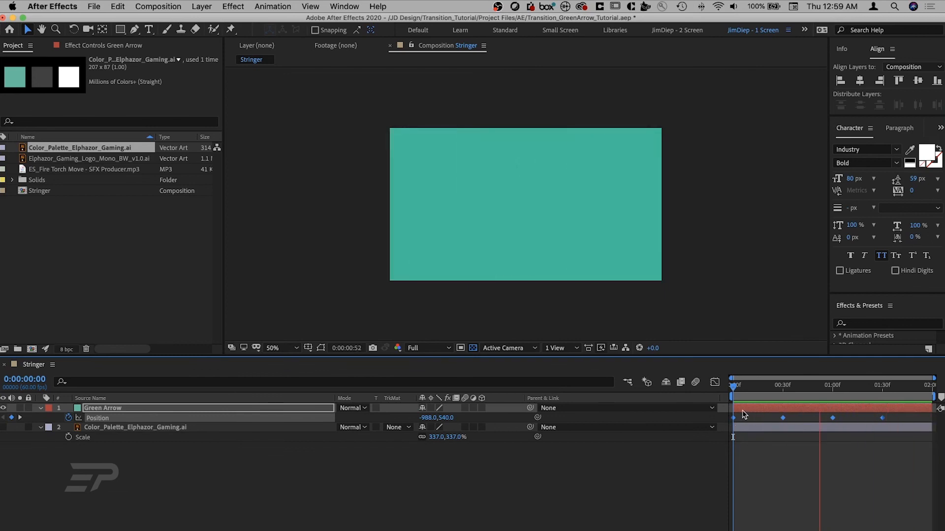
right_click(783, 419)
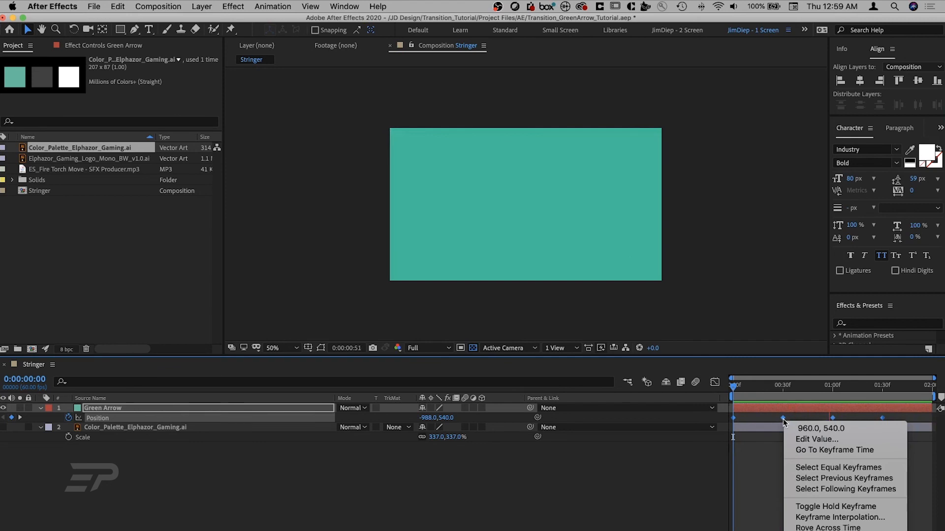
mouse_move(837, 530)
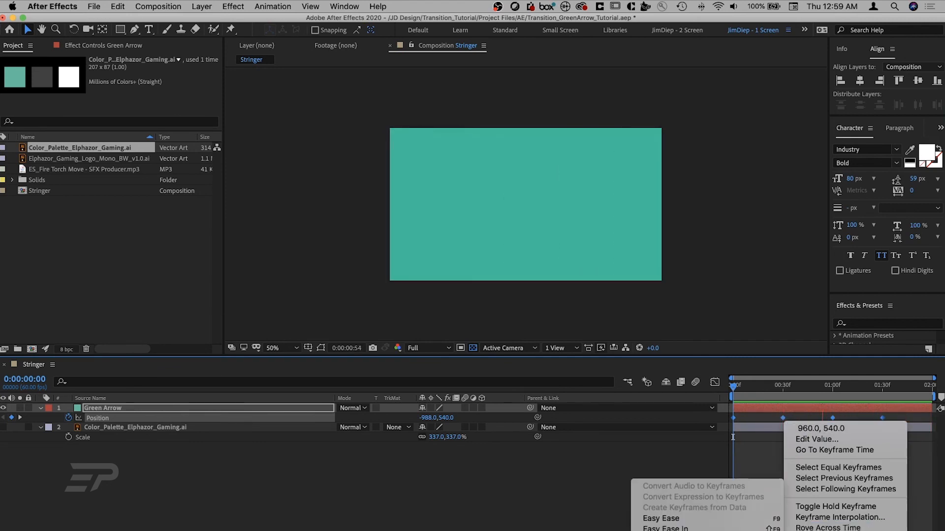
left_click(701, 518)
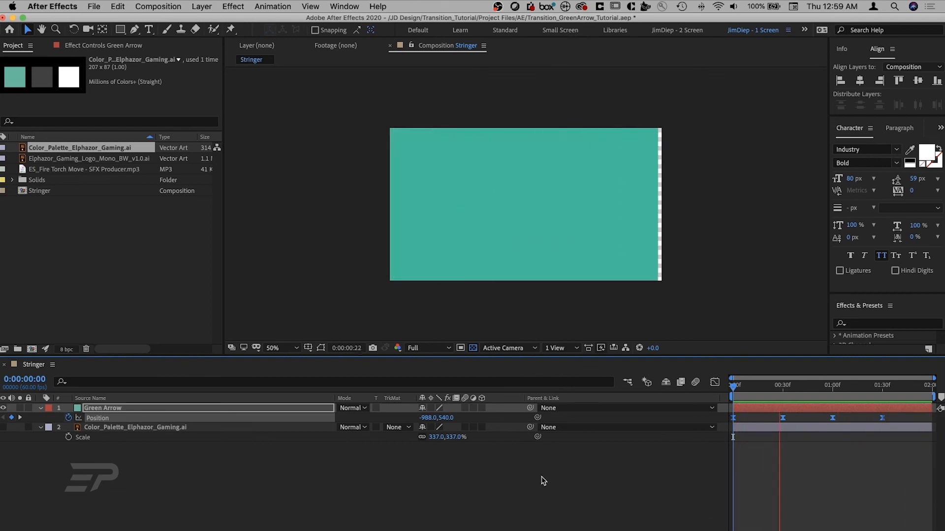
key("space")
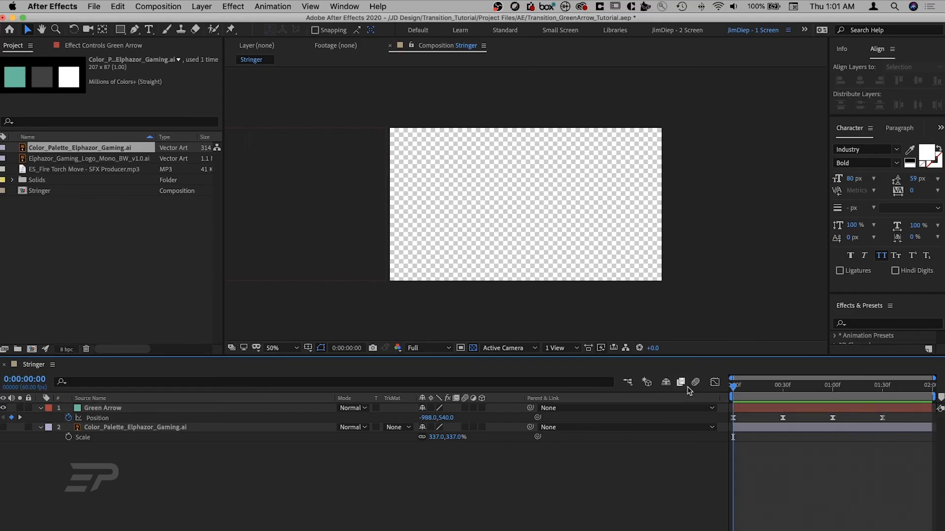
key("h")
key("space")
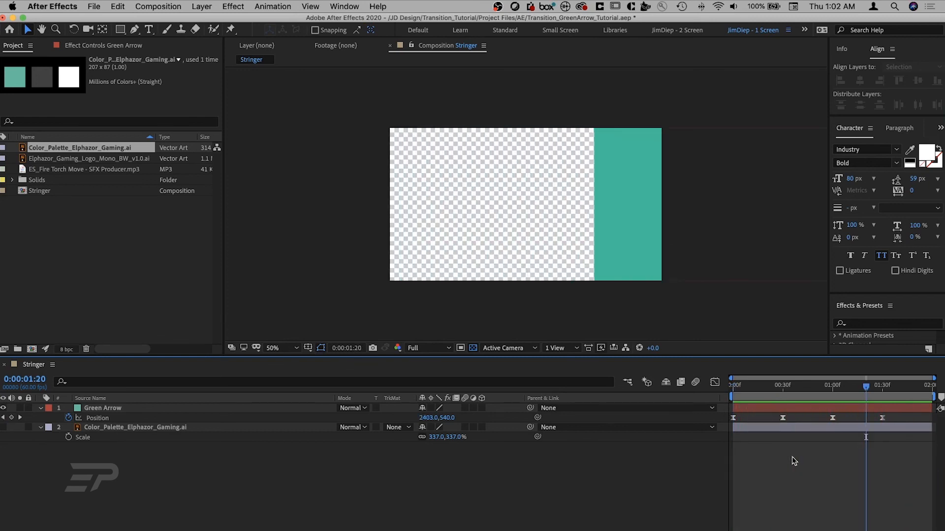
Step: Show the speed graph of Green Arrow's position and extend the first keyframe's outgoing handle to about 85% influence
left_click_drag(892, 413, 716, 424)
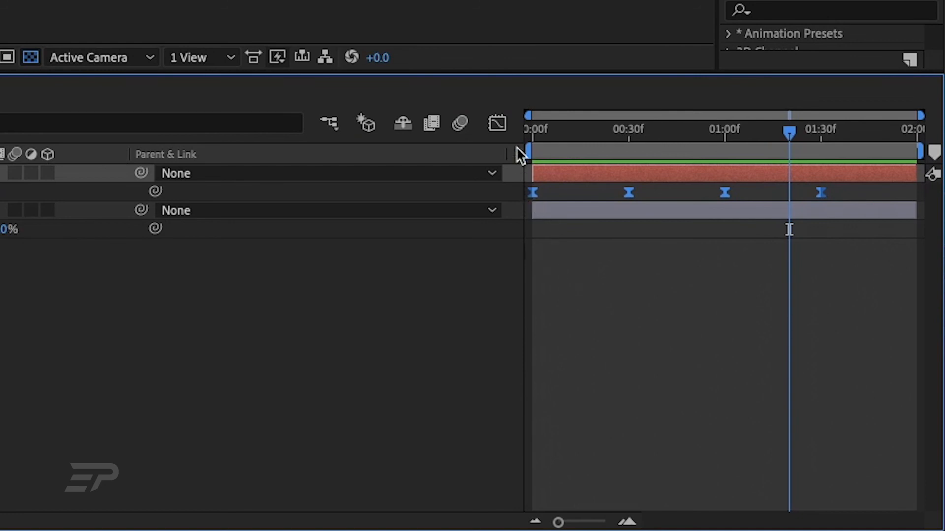
left_click(496, 129)
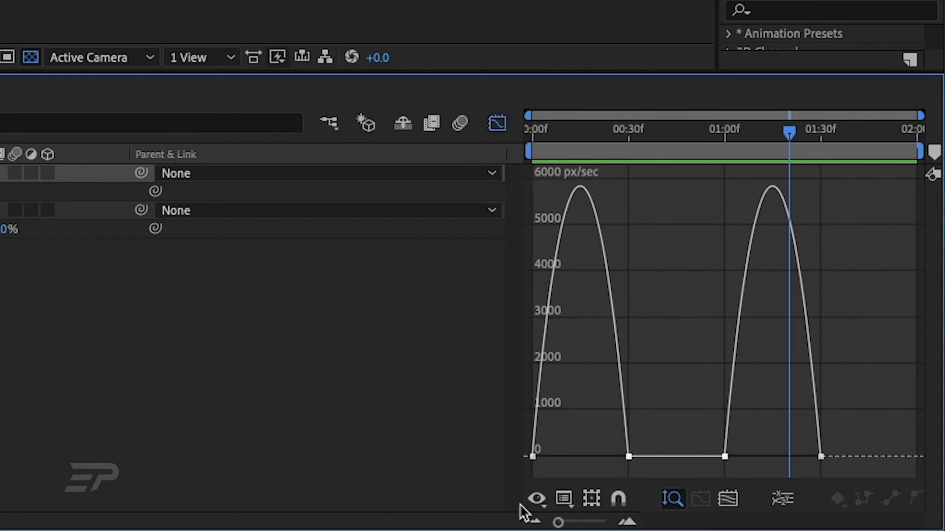
mouse_move(531, 454)
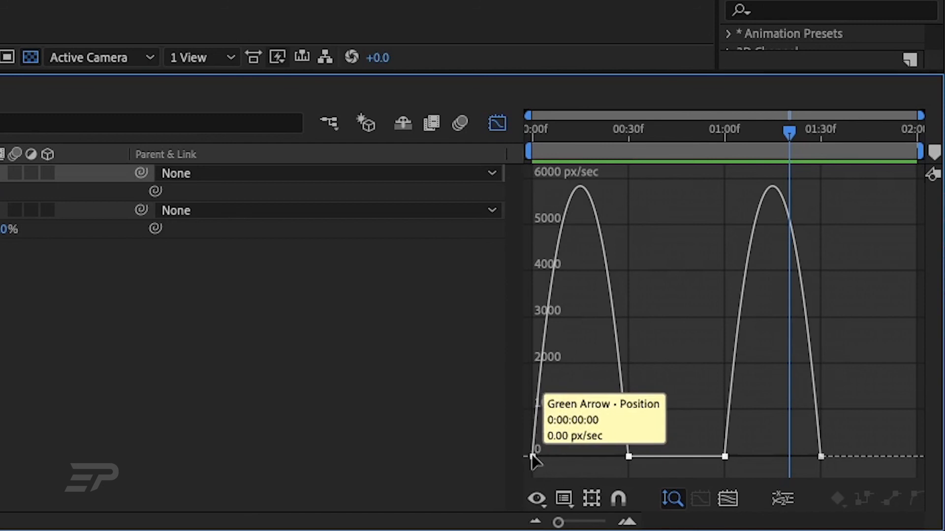
left_click(531, 455)
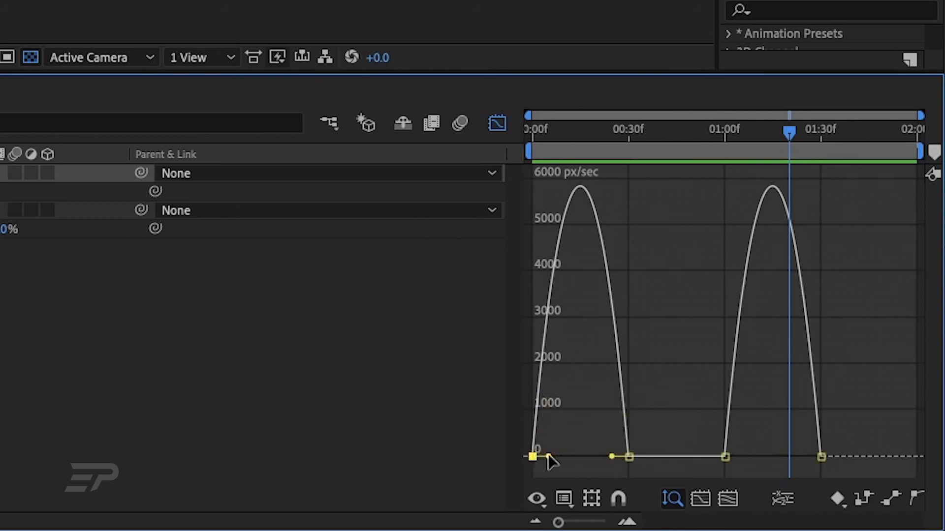
left_click_drag(548, 454, 573, 451)
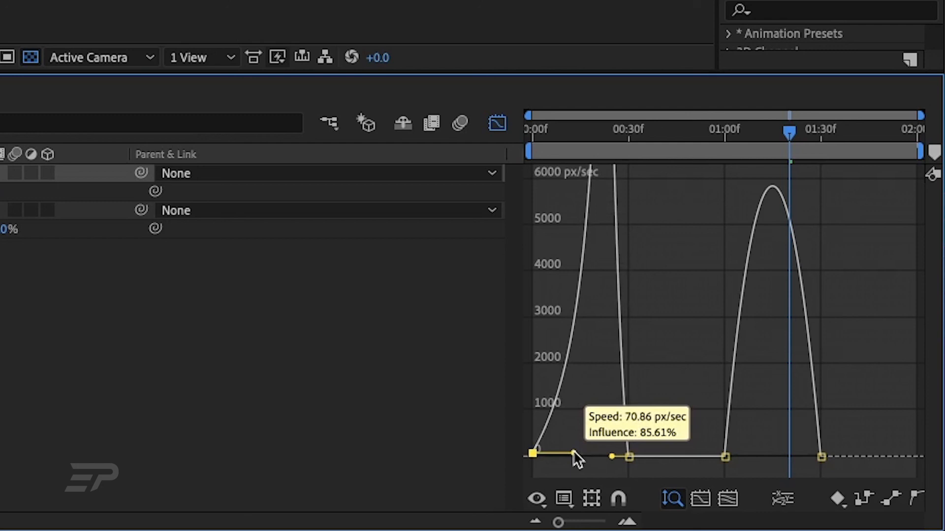
left_click_drag(573, 451, 574, 450)
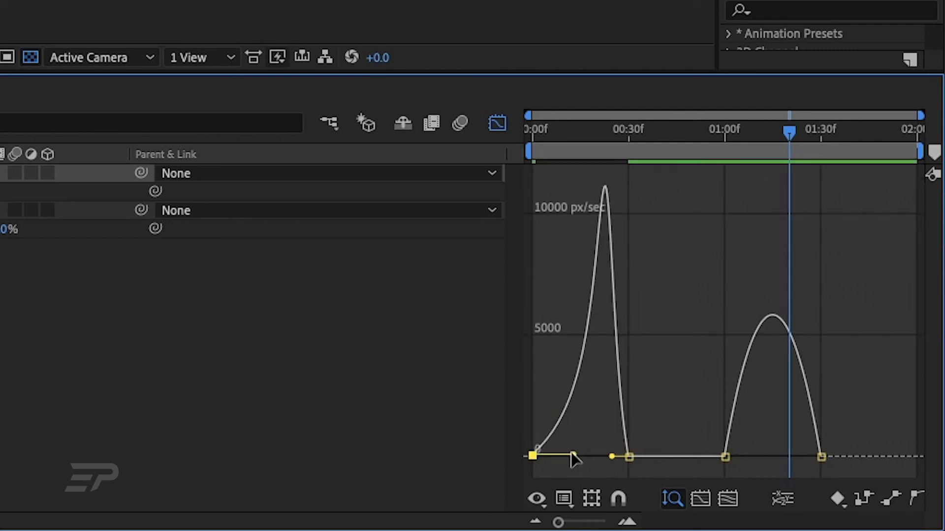
Step: Extend the incoming handle of the 0:00:00:30 keyframe toward the first keyframe to form a sharp, narrow speed peak
left_click(629, 457)
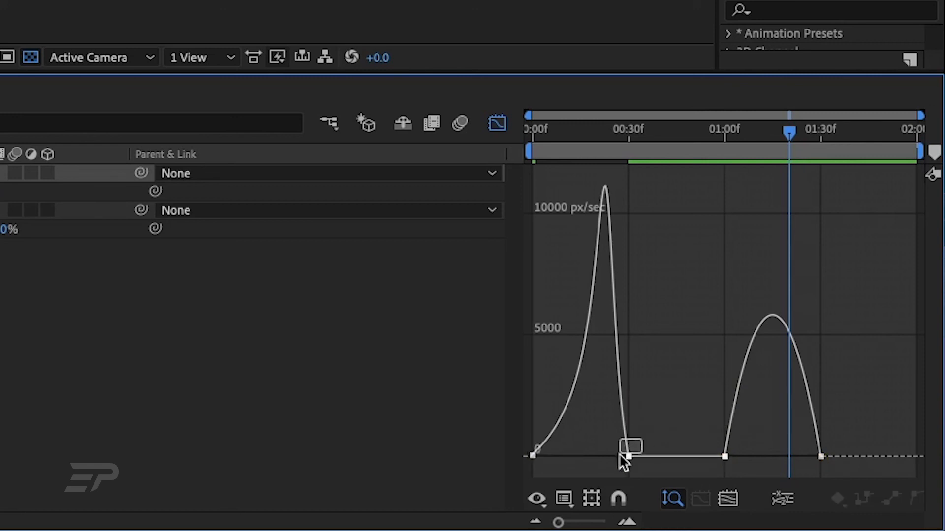
left_click_drag(612, 457, 596, 457)
left_click_drag(595, 456, 596, 453)
mouse_move(600, 385)
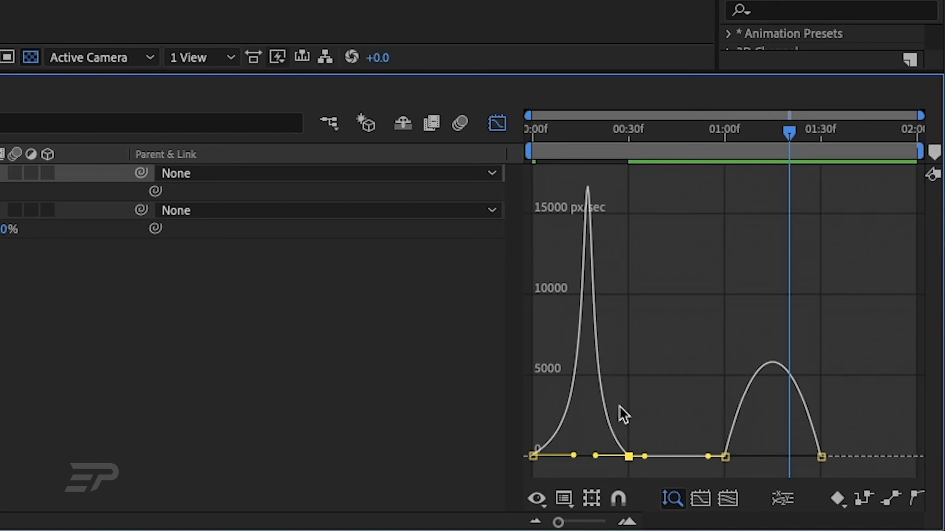
left_click_drag(750, 442, 789, 467)
left_click(751, 459)
left_click(821, 457)
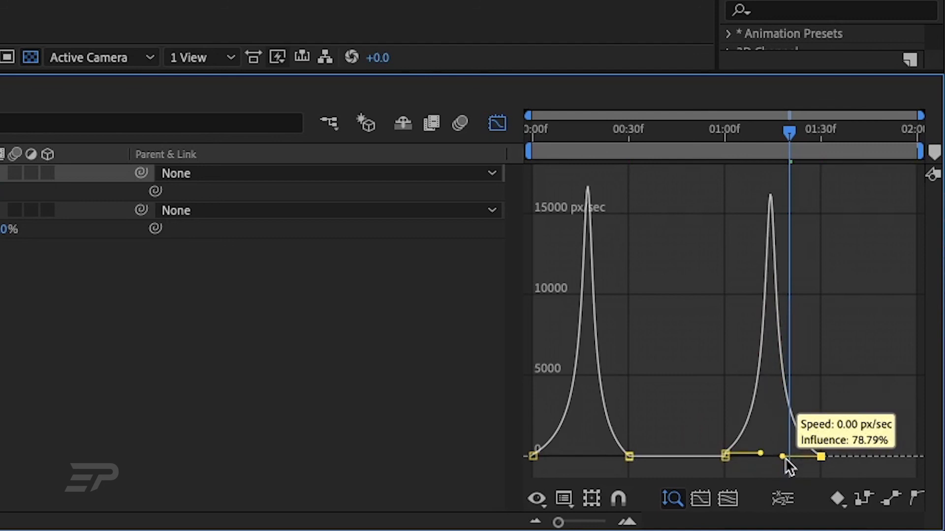
left_click_drag(787, 467, 788, 468)
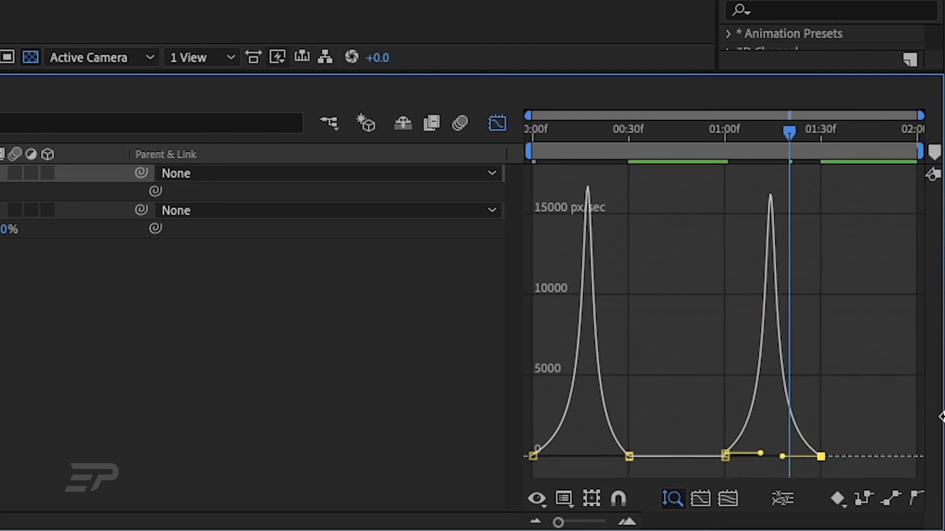
key("ctrl+z")
key("ctrl+z")
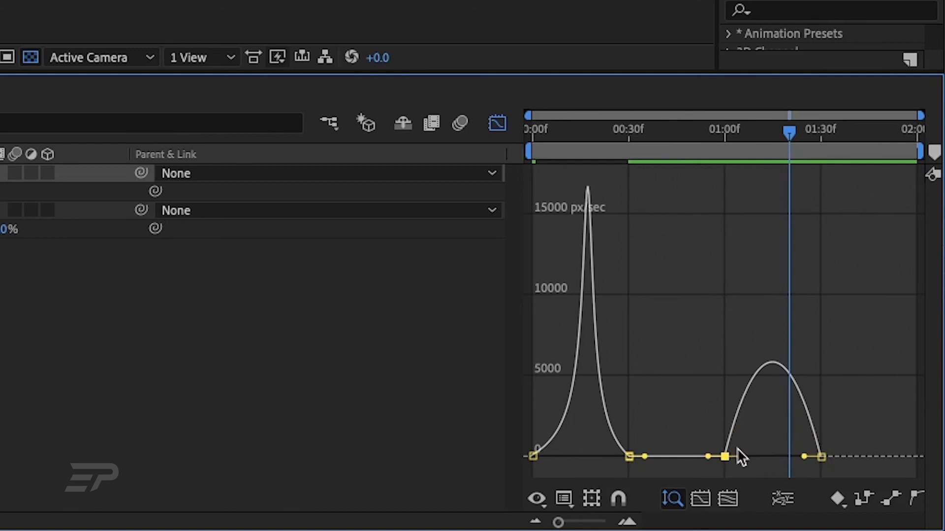
Step: Sharpen the second speed peak by lengthening the facing handles of the 0:00:01:00 and 0:00:01:30 keyframes, and preview the animation from the start
left_click_drag(741, 457, 767, 456)
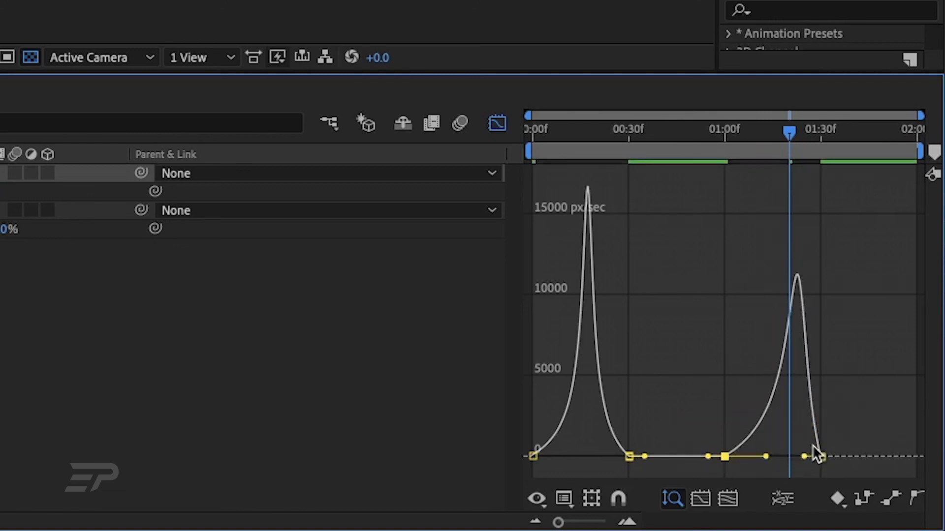
left_click_drag(841, 442, 789, 457)
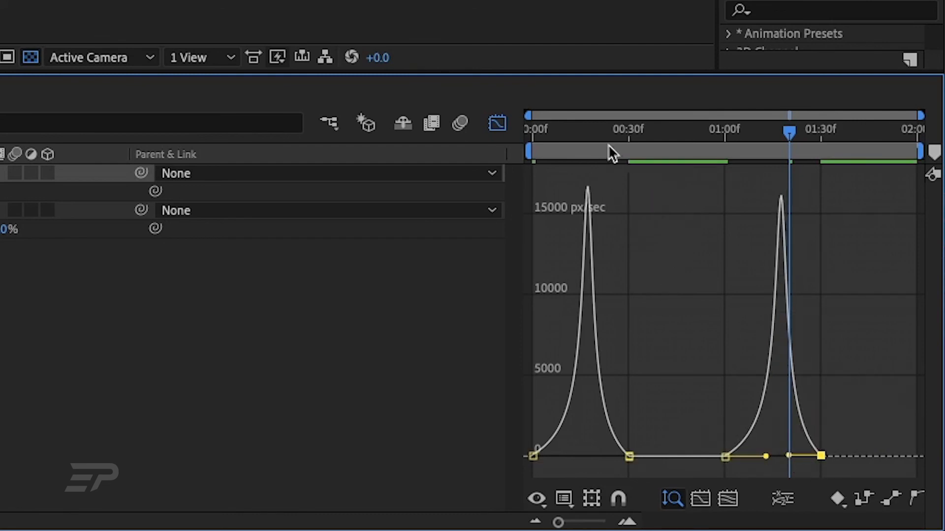
mouse_move(588, 129)
left_mouse_down()
mouse_move(541, 135)
mouse_move(573, 135)
mouse_move(584, 146)
left_mouse_up()
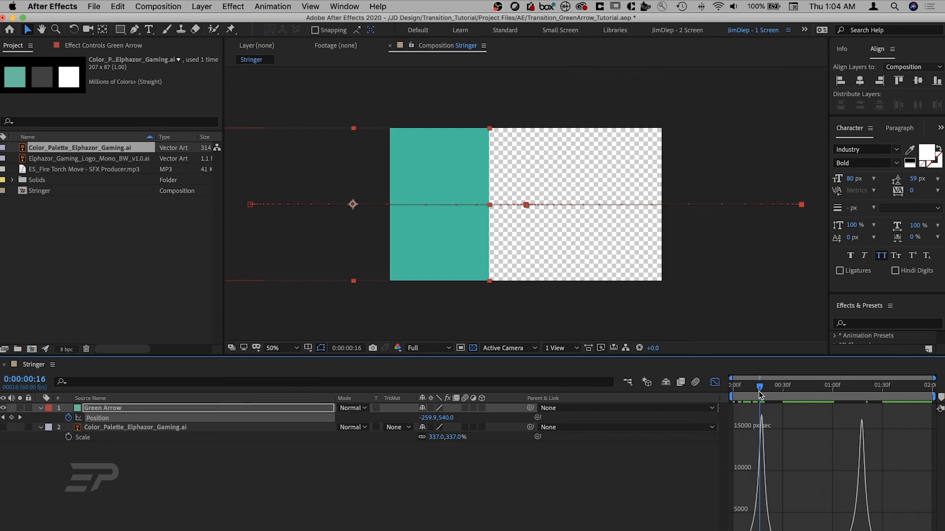
key("super+shift+h")
key("space")
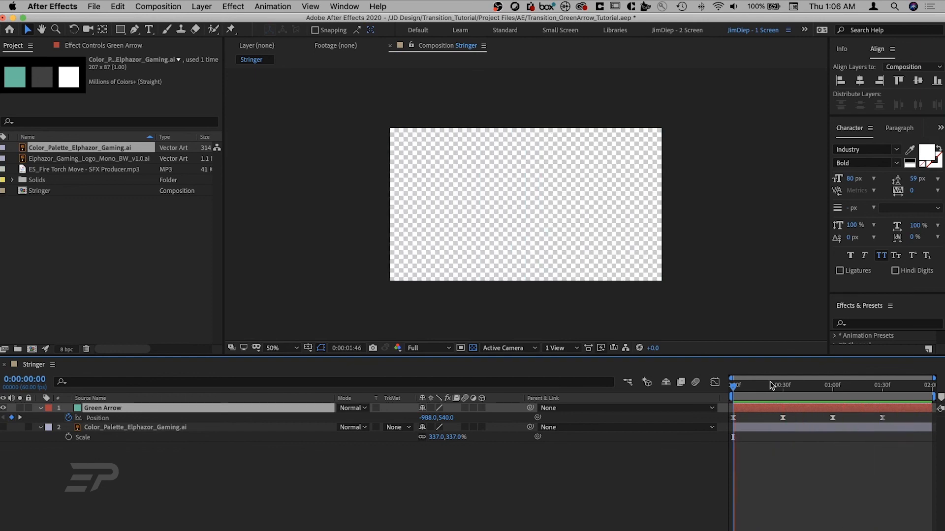
key("space")
Step: At 0:00:00:37, add a full-size rectangular mask to Green Arrow and insert a vertex midway along its right and left edges
left_click_drag(772, 385, 795, 390)
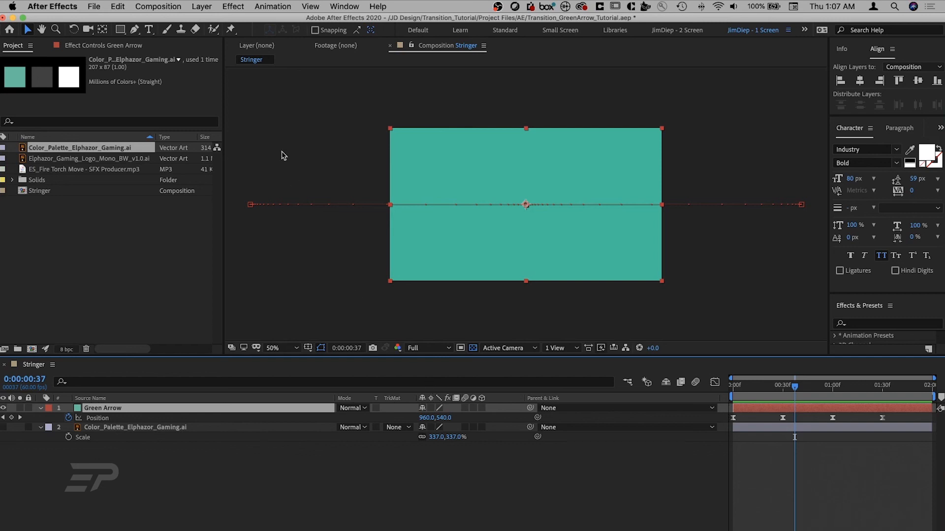
double_click(119, 33)
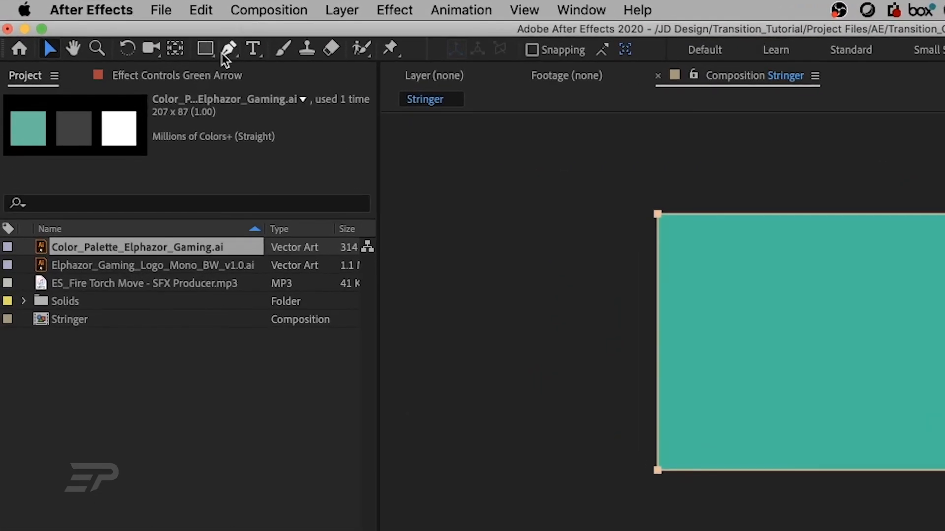
left_click(227, 49)
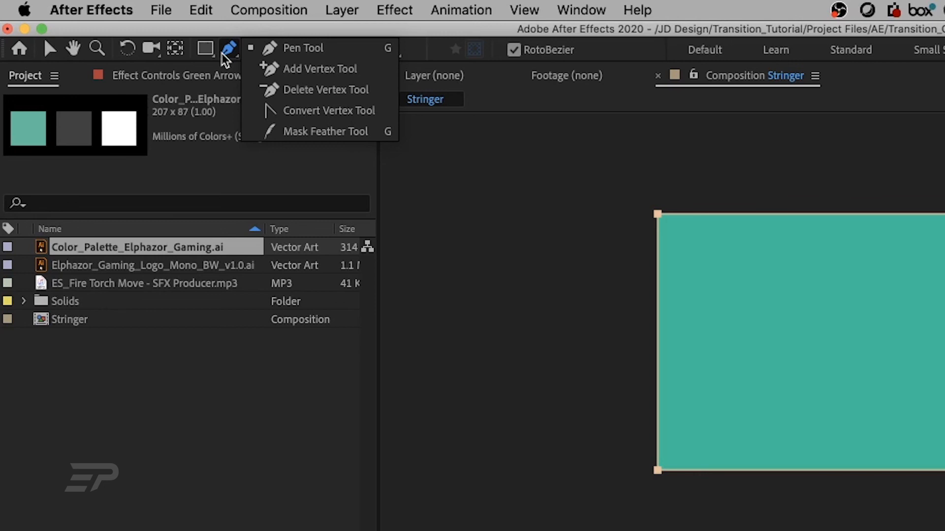
left_click(277, 74)
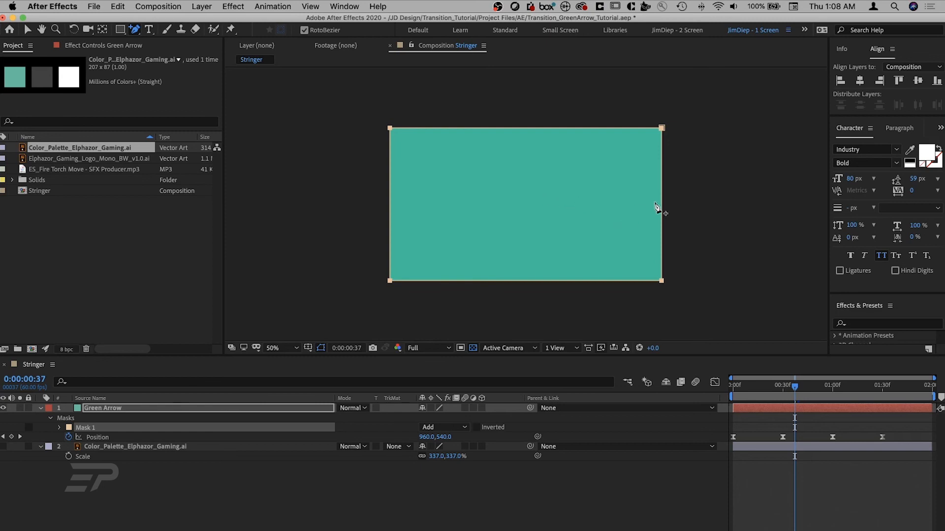
left_click(661, 202)
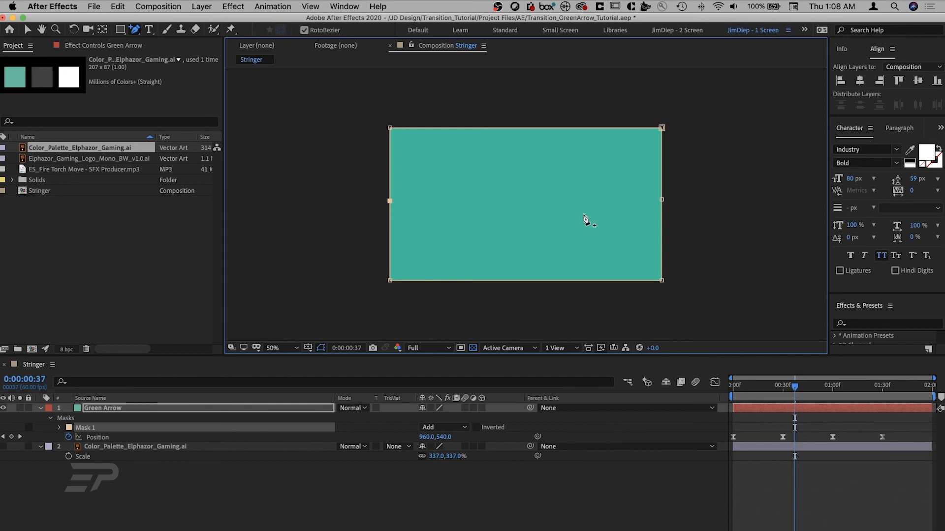
key("v")
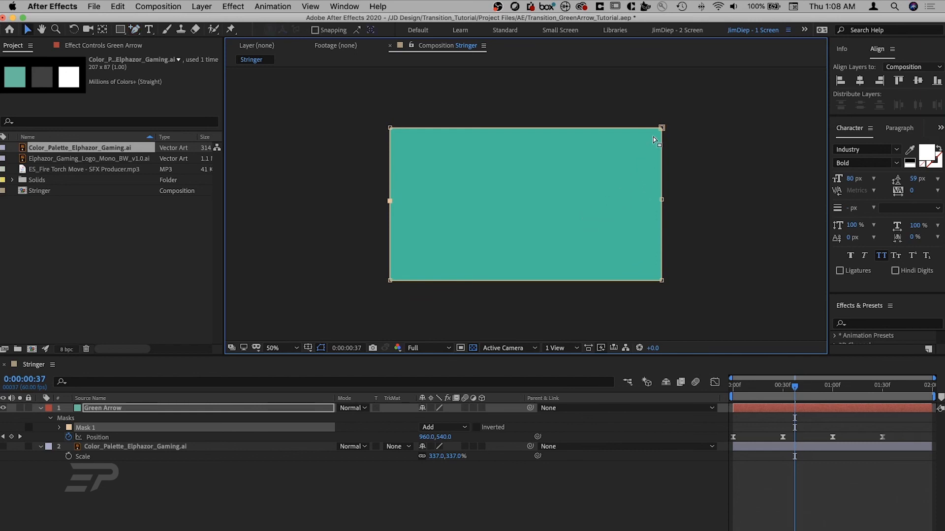
Step: Shape the mask into a right-pointing arrow by moving both right corners and the left-edge midpoint inward, and preview the animation
left_click(661, 128)
left_click(661, 282, "shift")
left_click_drag(662, 282, 602, 282)
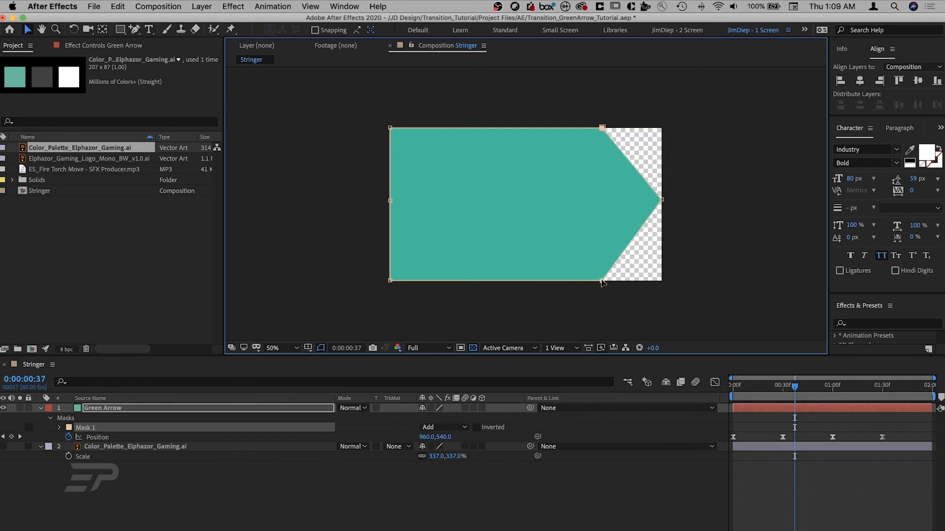
left_click_drag(601, 281, 596, 281)
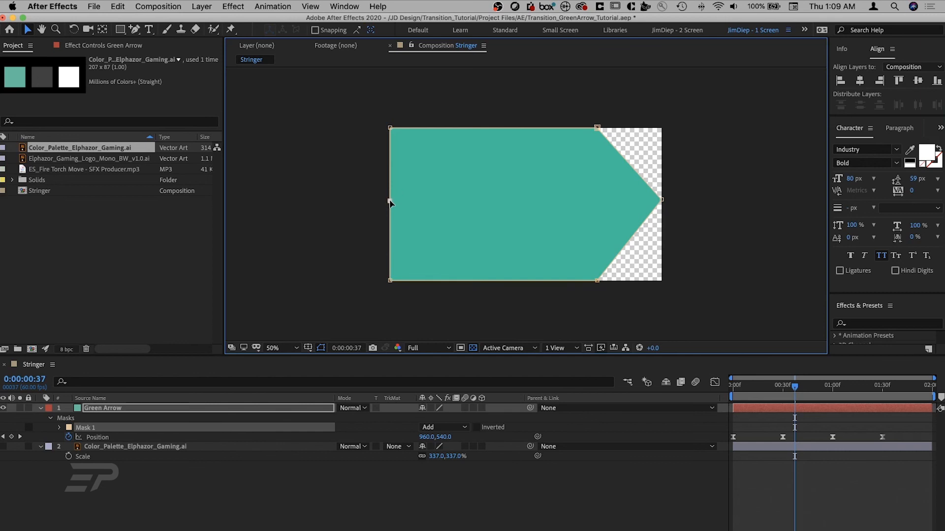
left_click_drag(390, 201, 458, 200)
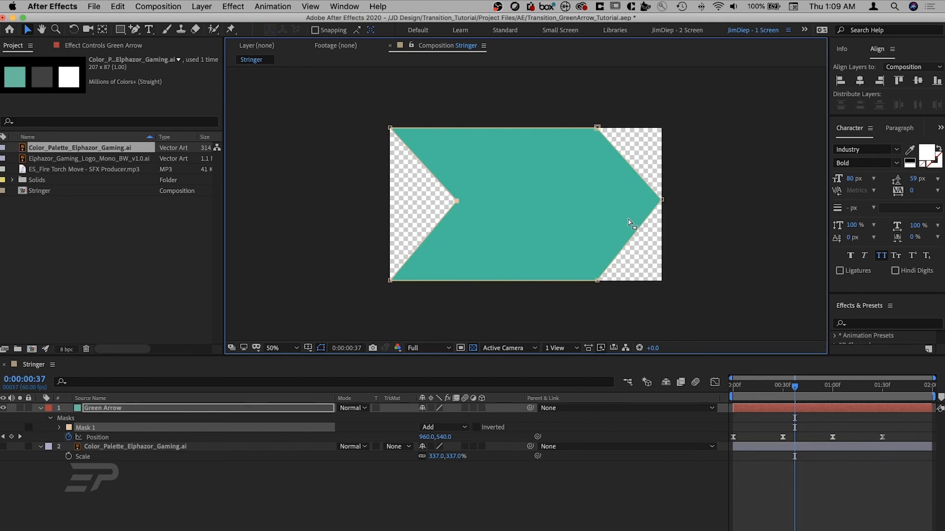
key("space")
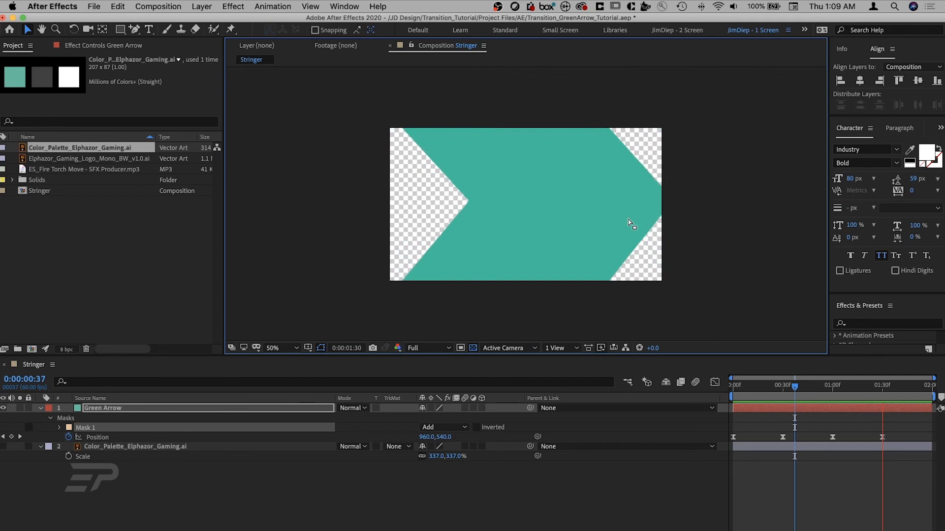
key("space")
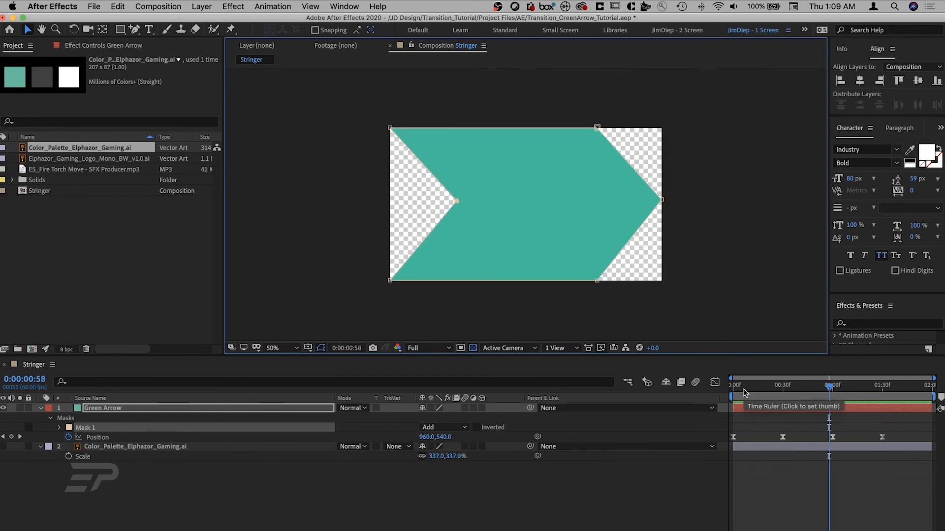
Step: Stretch the Green Arrow layer symmetrically so it extends well past both sides of the frame and slightly beyond its height
left_click(745, 407)
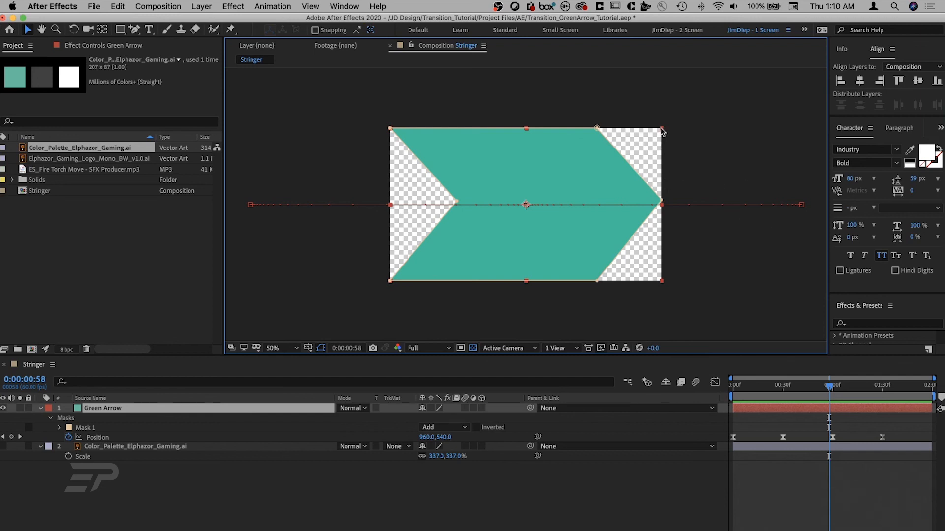
key("Return")
left_click_drag(662, 129, 805, 127)
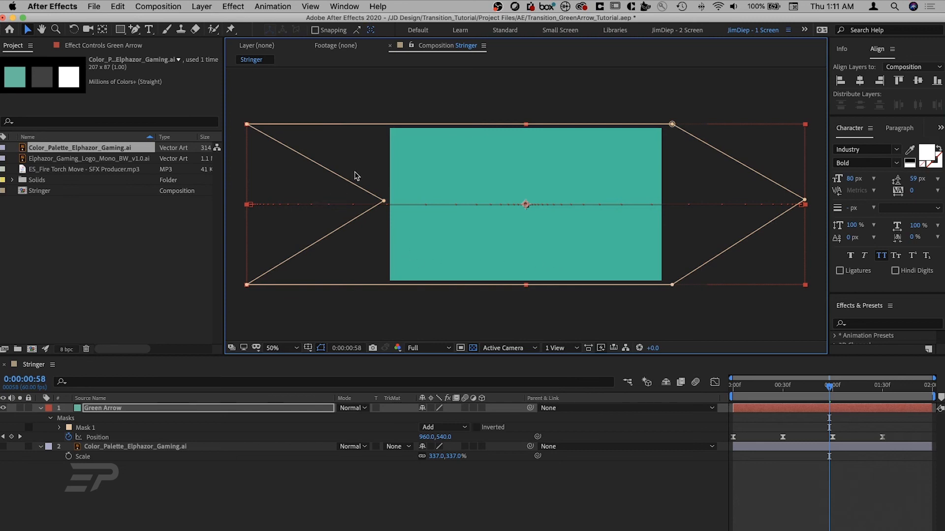
Step: Make the mask's notch and tip shallower, shift the three tail vertices right to just outside the frame, and preview from the start
left_click(384, 201)
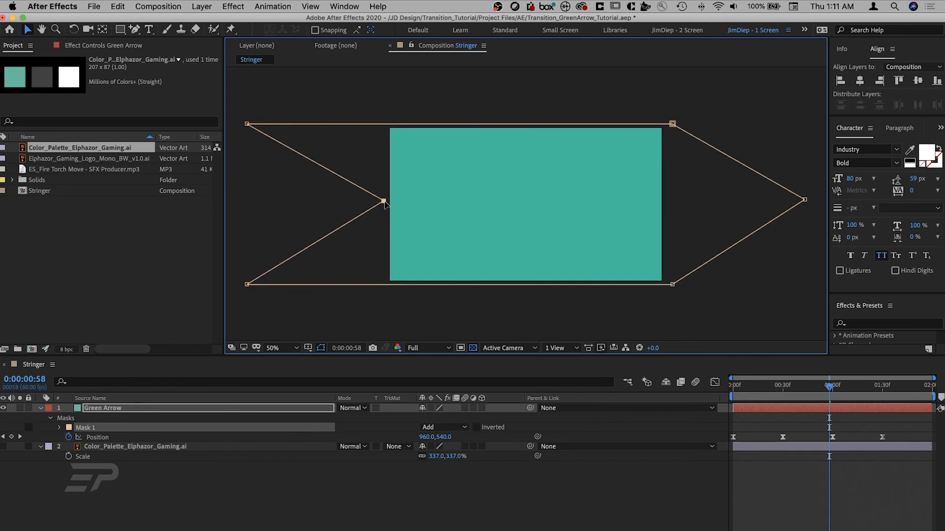
left_click_drag(384, 201, 312, 201)
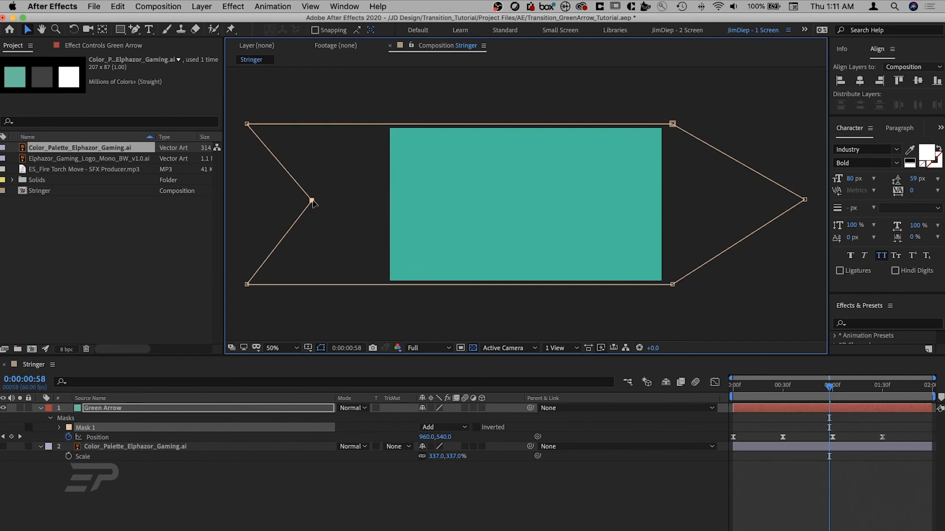
left_click_drag(805, 200, 741, 200)
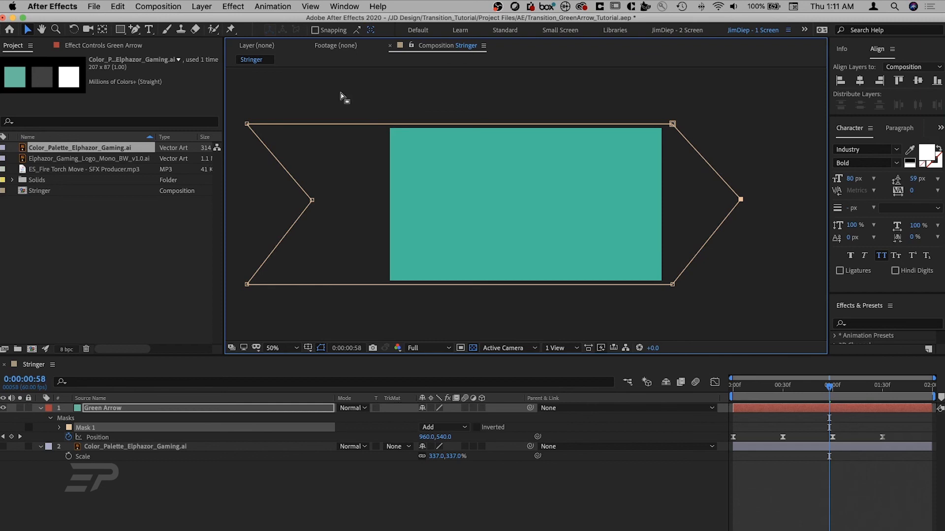
left_click(247, 124)
left_click(311, 201, "shift")
left_click(247, 284, "shift")
left_click_drag(247, 284, 315, 289)
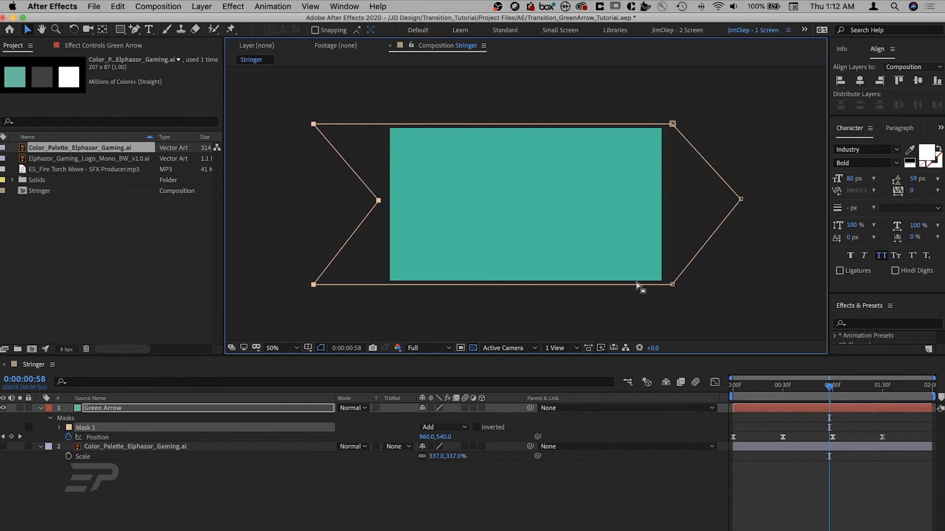
key("Home")
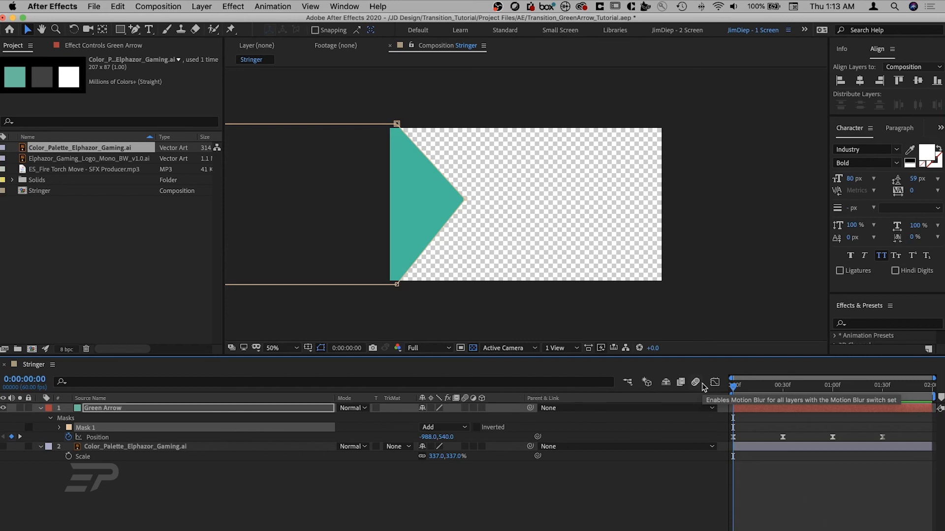
key("space")
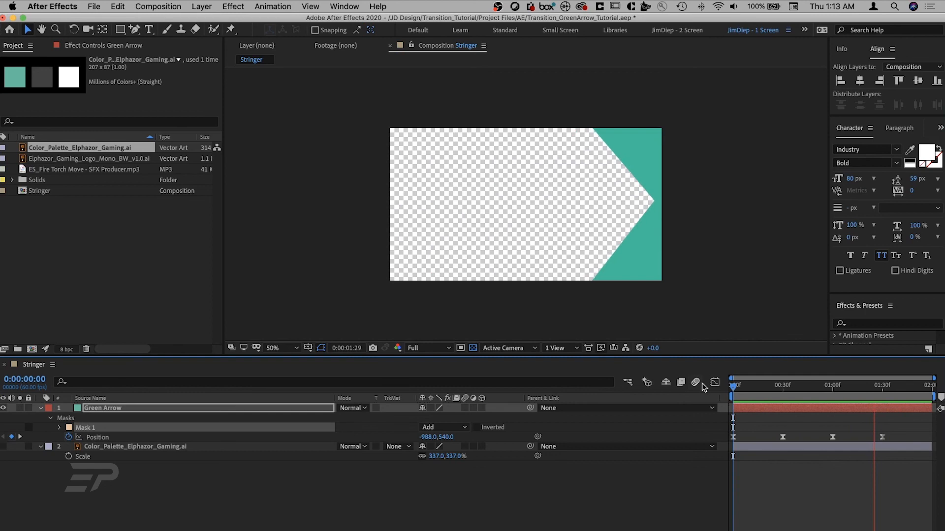
key("space")
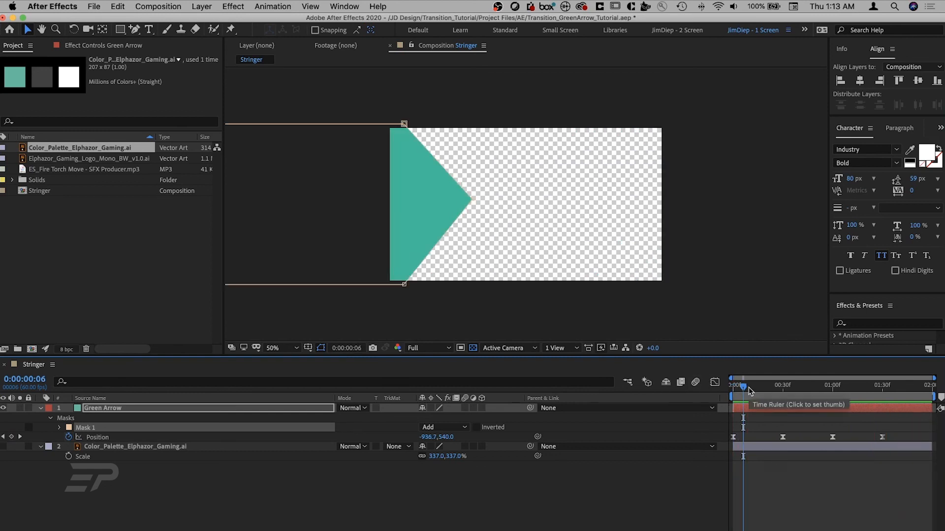
Step: At the 0:00:00:00 position keyframe, move the arrow completely off the left side of the frame, to about -1612, 540
left_click_drag(749, 388, 724, 387)
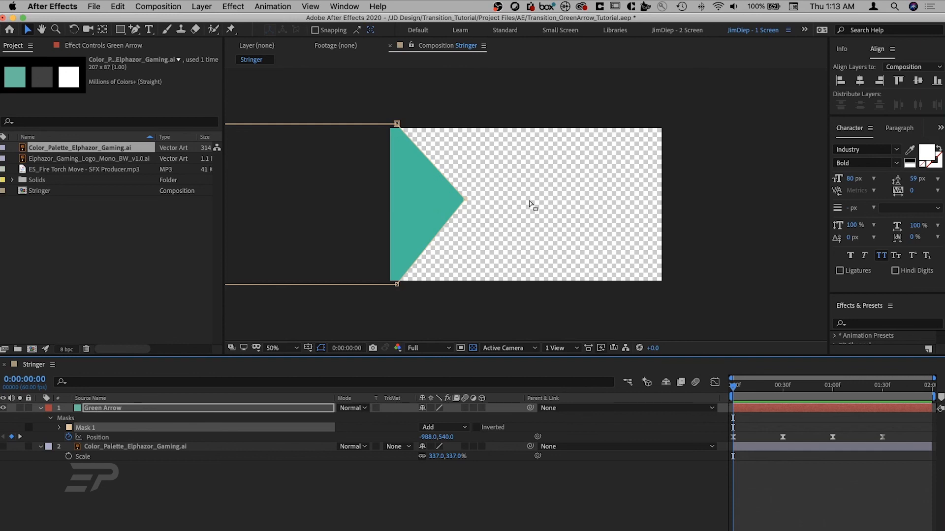
left_click_drag(808, 400, 883, 398)
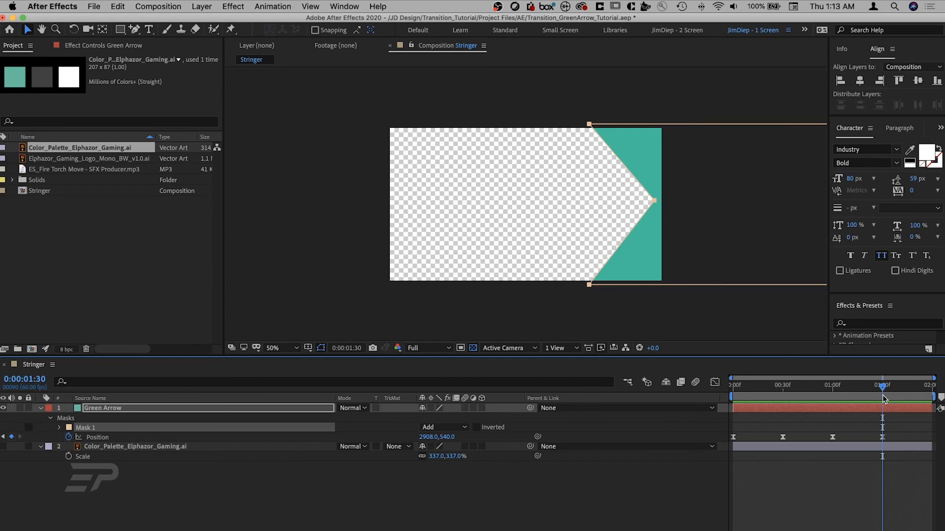
left_click_drag(784, 388, 715, 384)
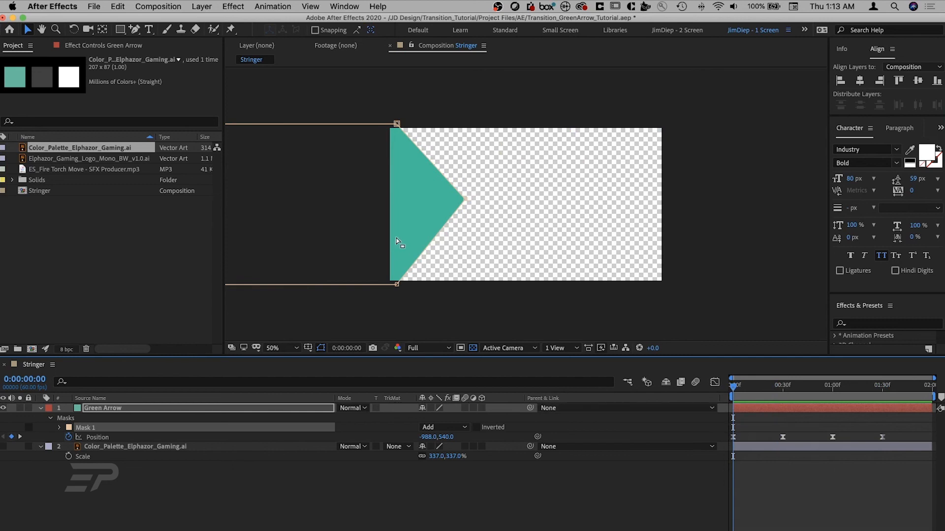
left_click(407, 198)
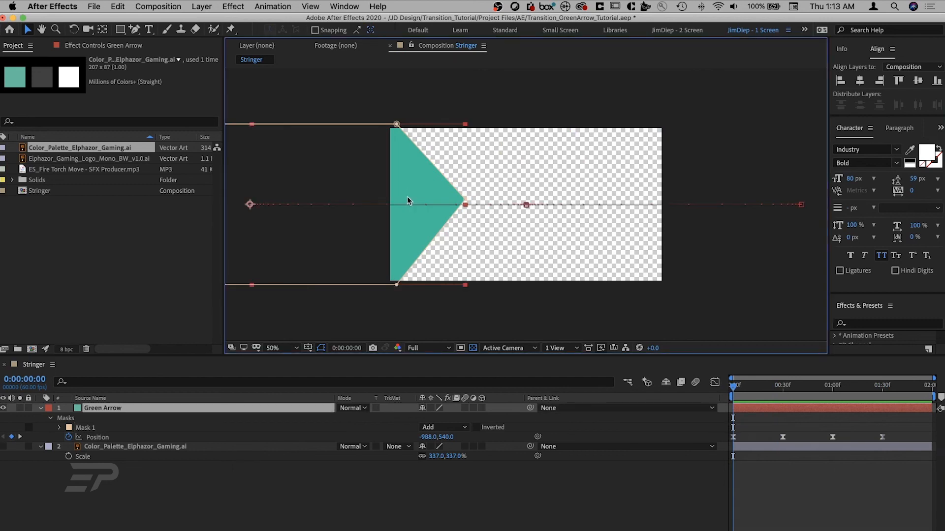
left_click_drag(409, 195, 321, 177)
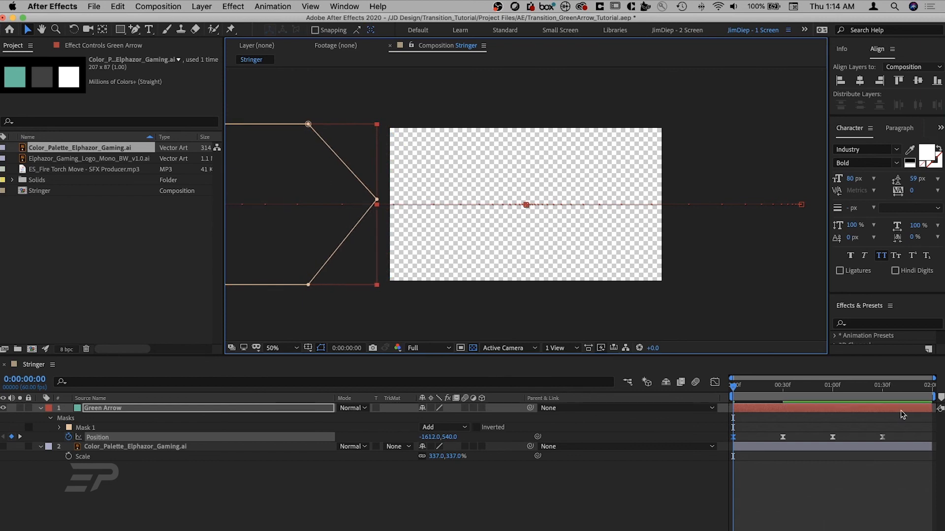
Step: At the 0:00:01:30 keyframe, move the arrow completely off the right side of the frame, to about 3572, 540, and preview the animation
left_click(882, 388)
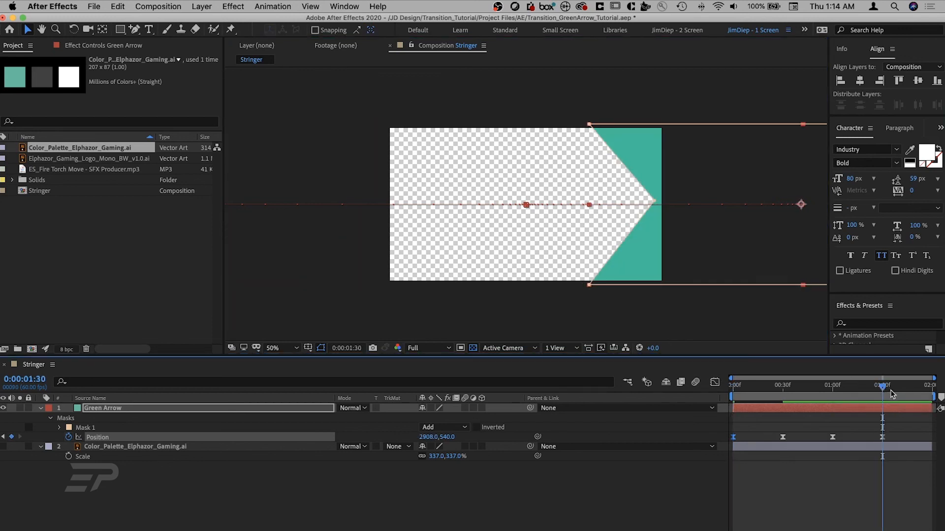
left_click(638, 259)
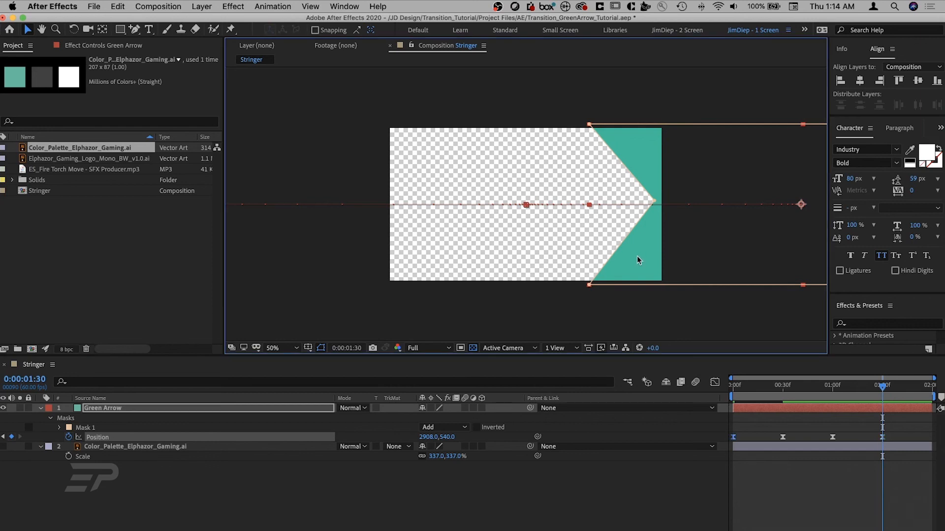
left_click_drag(636, 256, 732, 270)
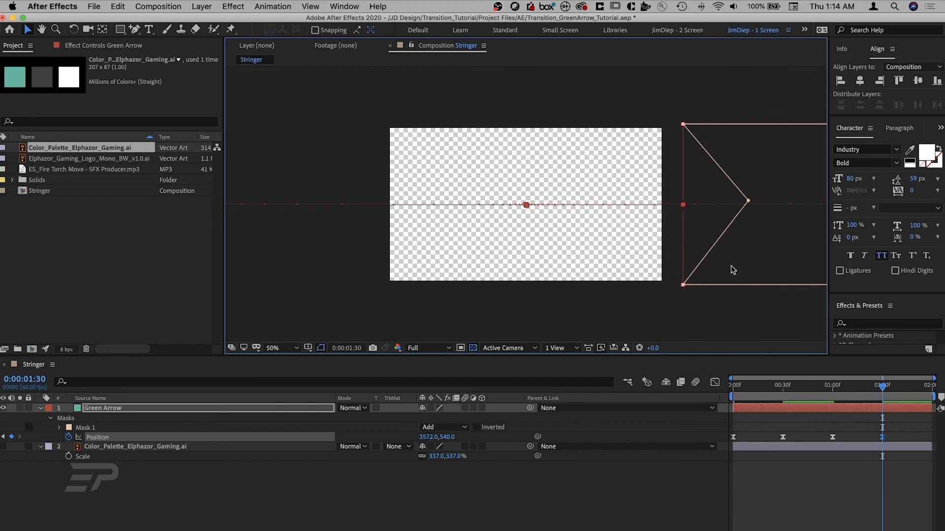
left_click(883, 405)
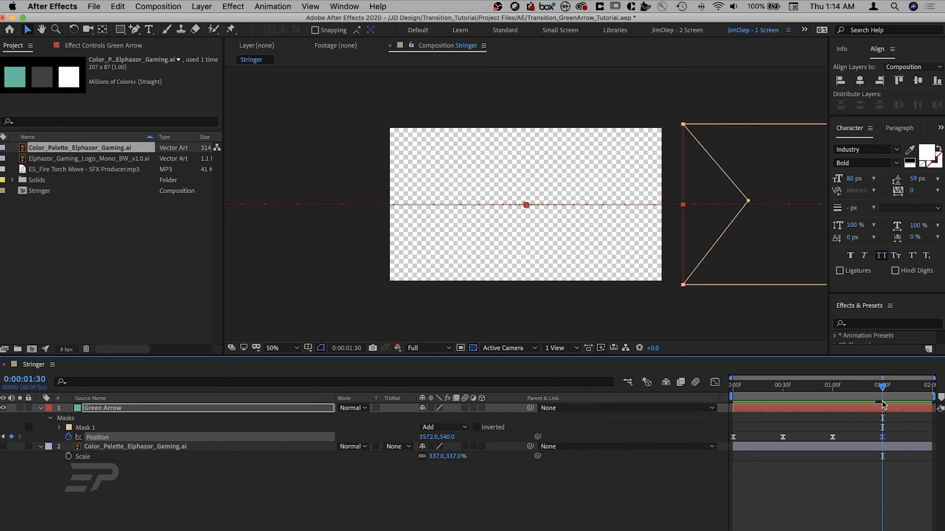
key("space")
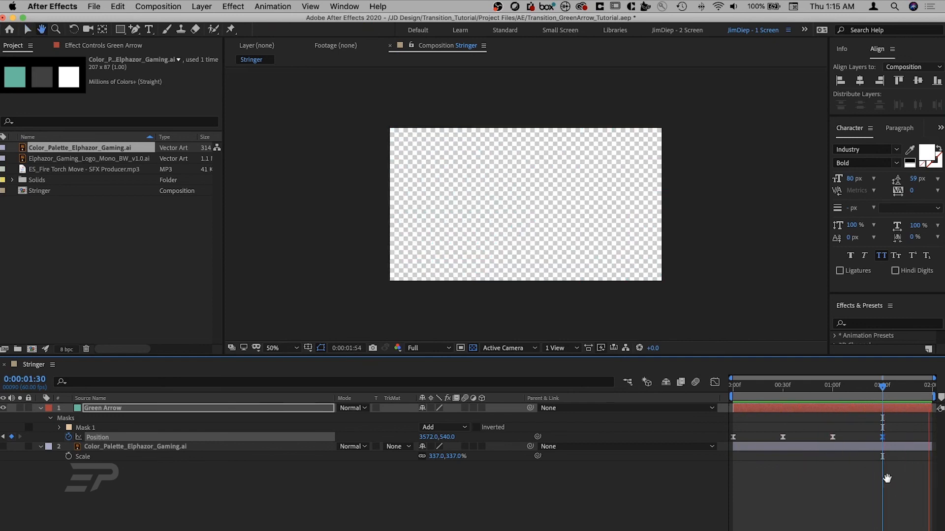
key("space")
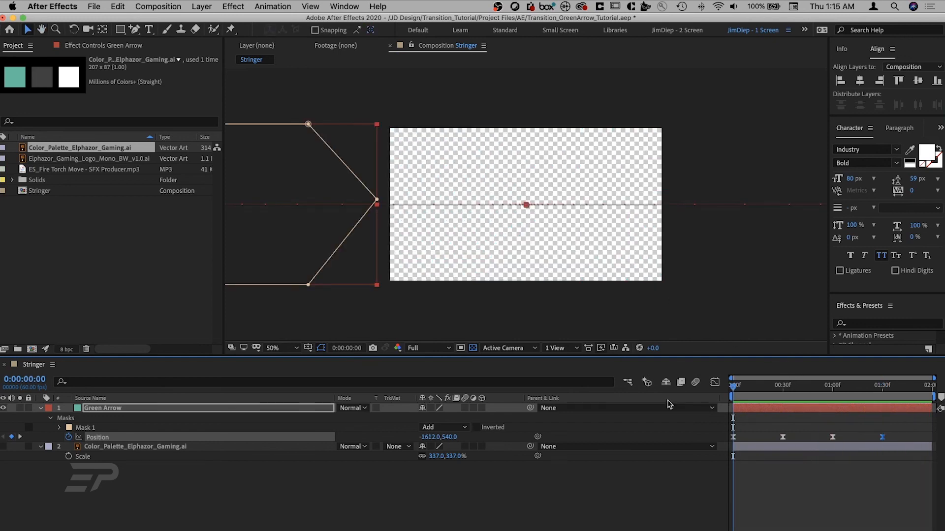
Step: Add Elphazor_Gaming_Logo_Mono_BW_v1.0.ai at the composition's center, above Green Arrow, and scale it to 1264%
left_click(78, 160)
left_click_drag(77, 160, 525, 207)
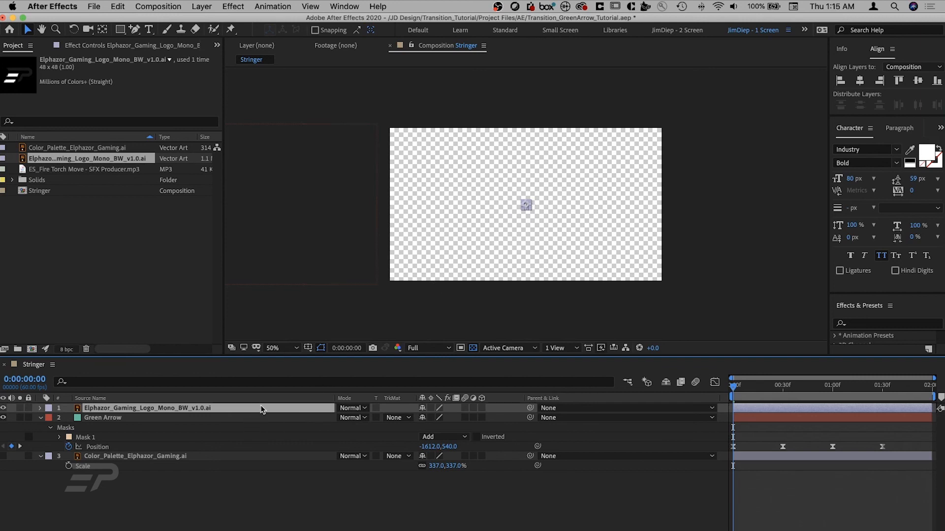
key("s")
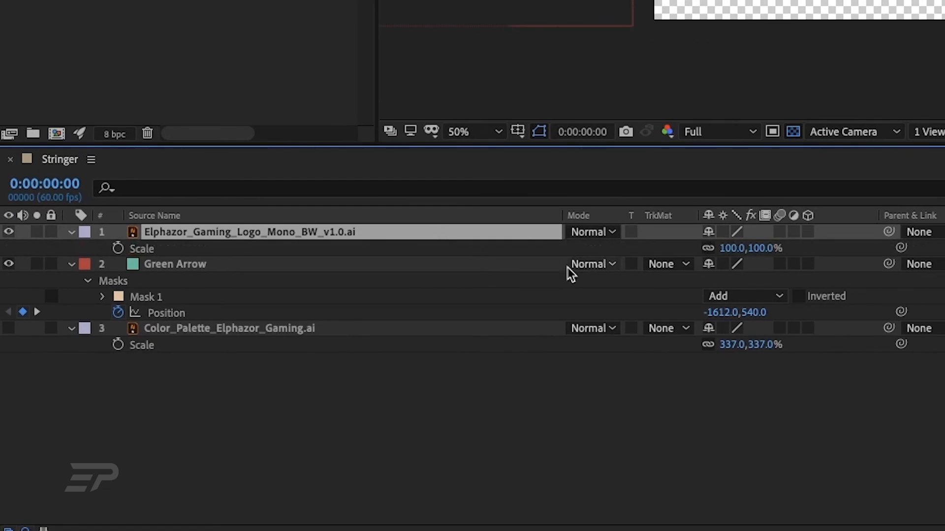
left_click(728, 248)
type("335")
key("Return")
left_click_drag(851, 337, 937, 469)
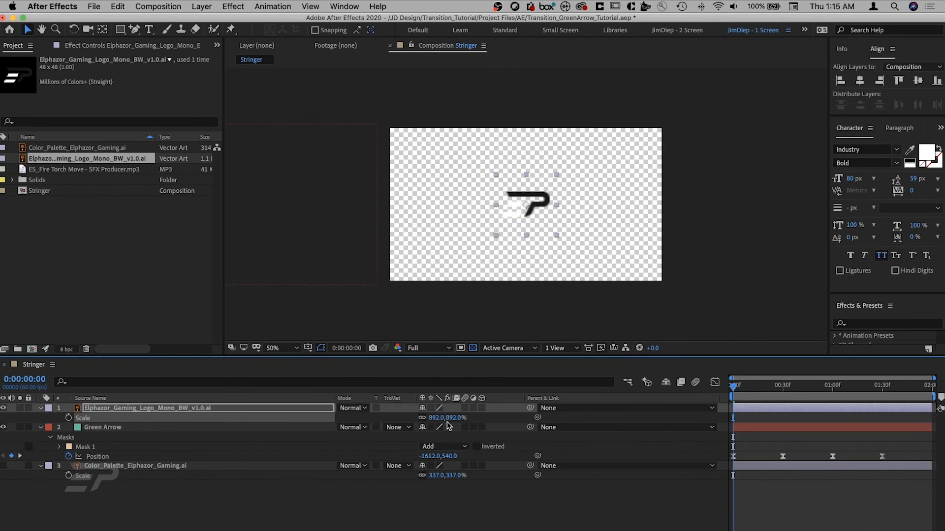
left_click_drag(450, 418, 668, 433)
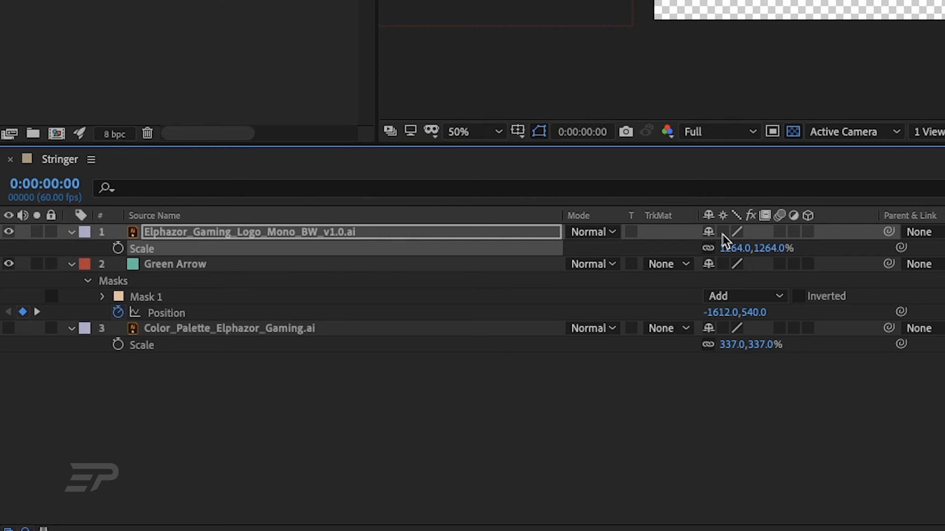
right_click(684, 215)
left_click(684, 215)
right_click(684, 215)
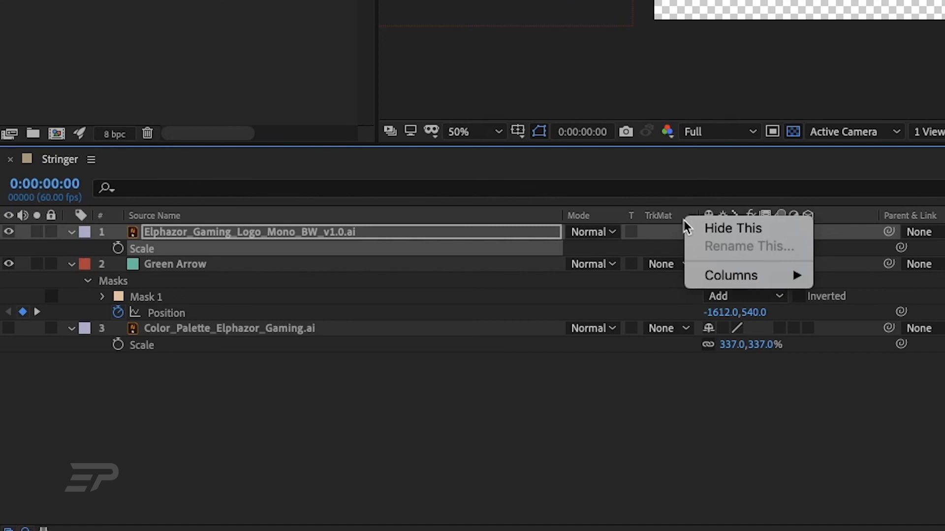
mouse_move(743, 274)
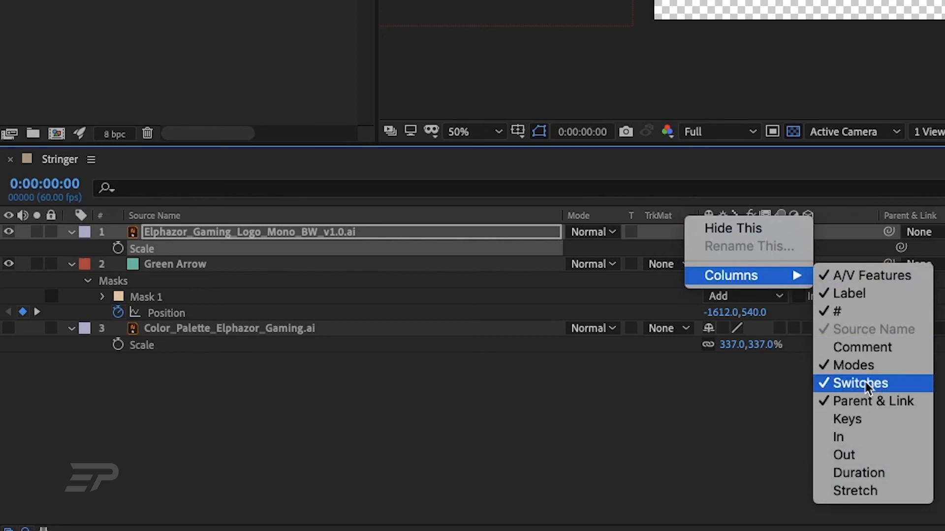
left_click(738, 186)
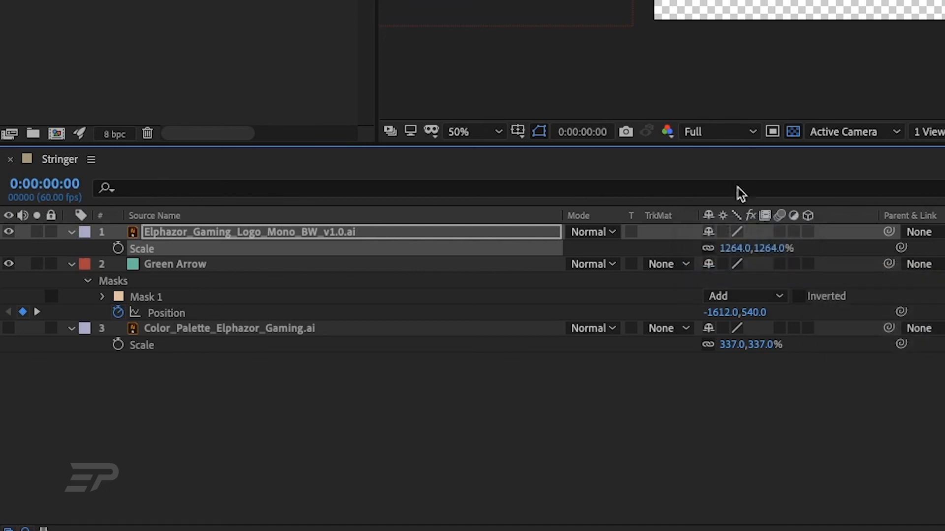
Step: Enable Continuously Rasterize for the Elphazor_Gaming_Logo_Mono_BW_v1.0.ai layer, comparing the logo's edges up close with the switch off and on
left_click(722, 232)
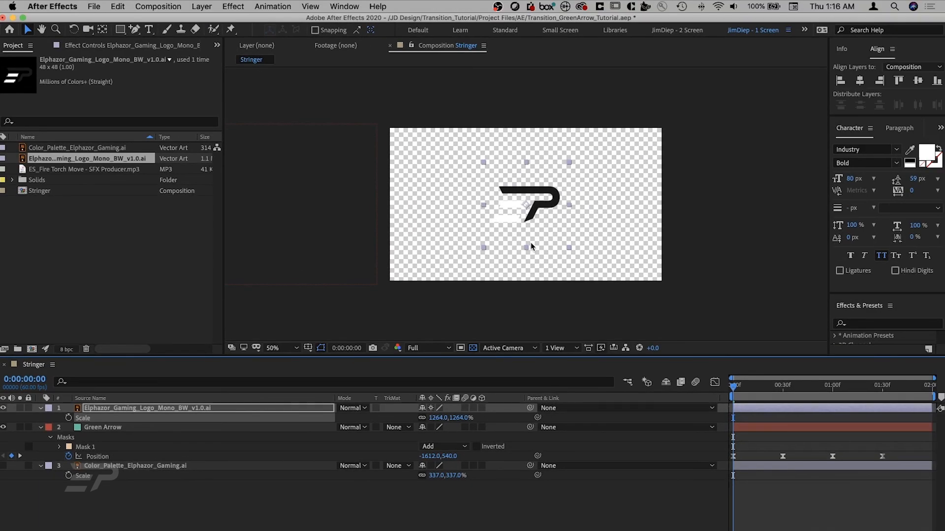
scroll(551, 242, "up", 4)
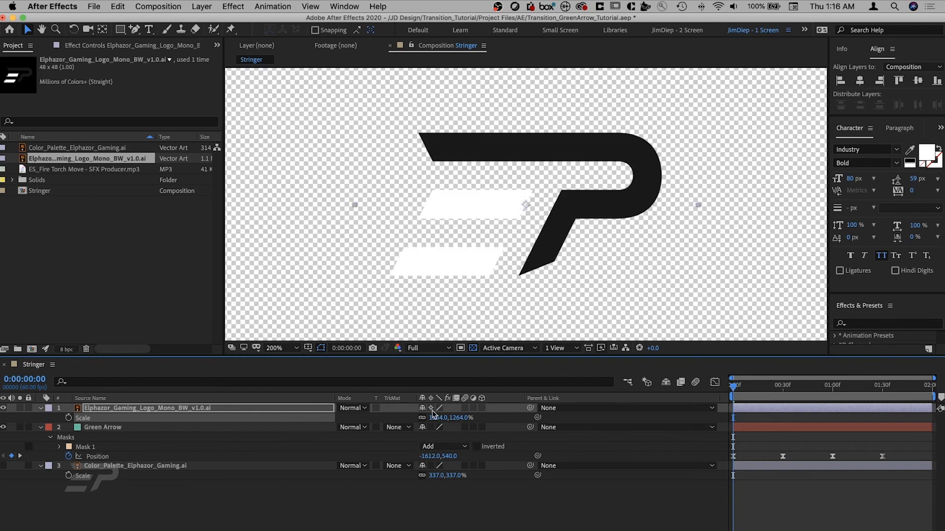
left_click(432, 408)
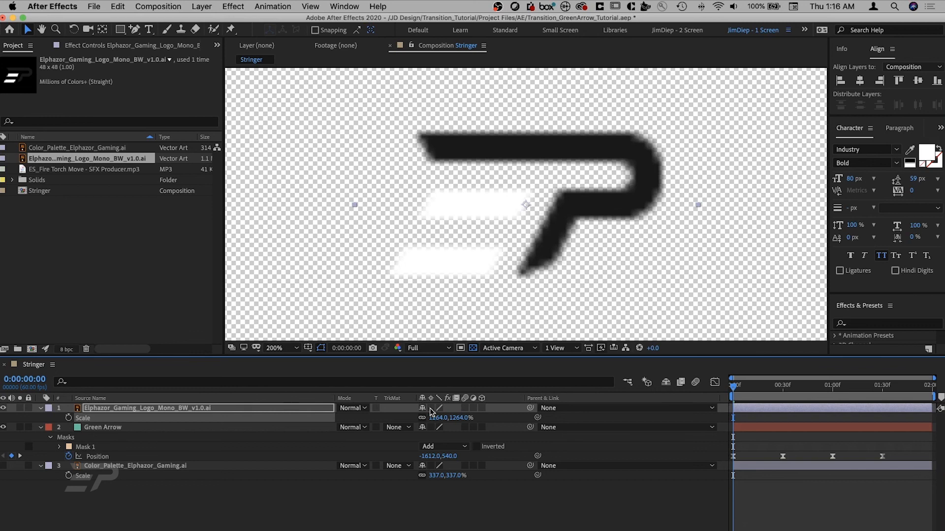
left_click(431, 408)
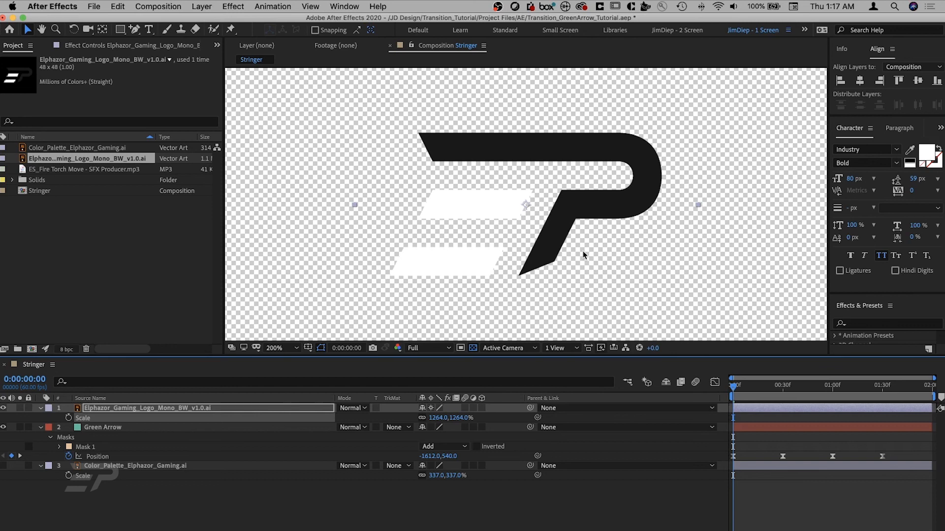
key("comma")
key("comma")
key("comma")
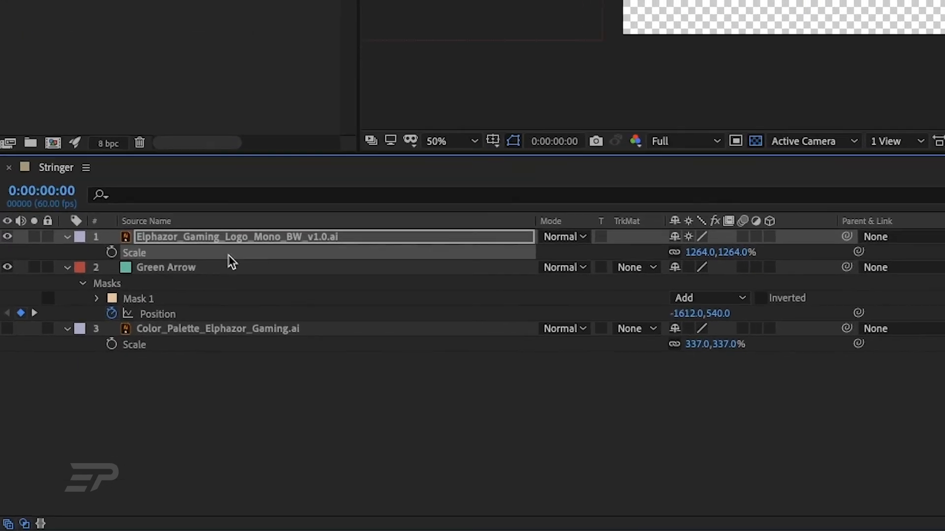
Step: Keyframe the logo's scale at 1264% at 0:00:00:00 and 1654% at 0:00:01:59, and preview the animation
left_click(112, 250)
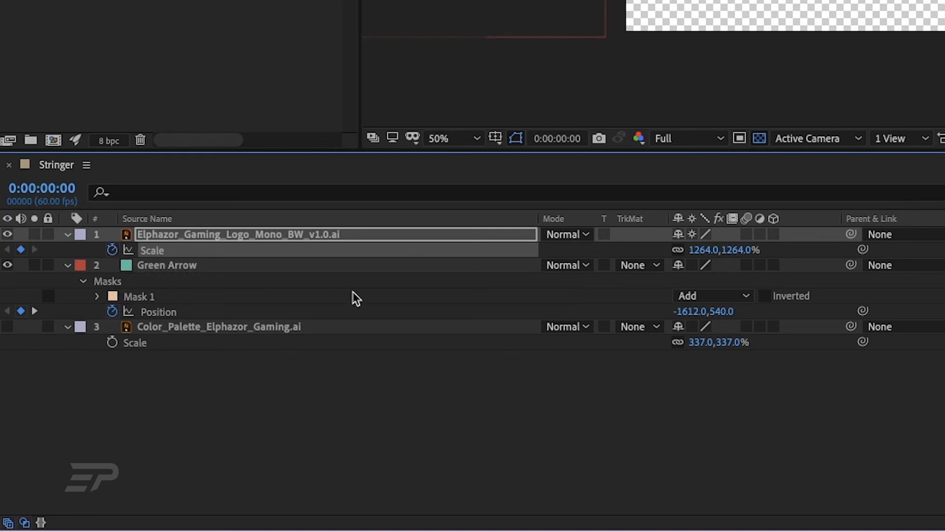
key("space")
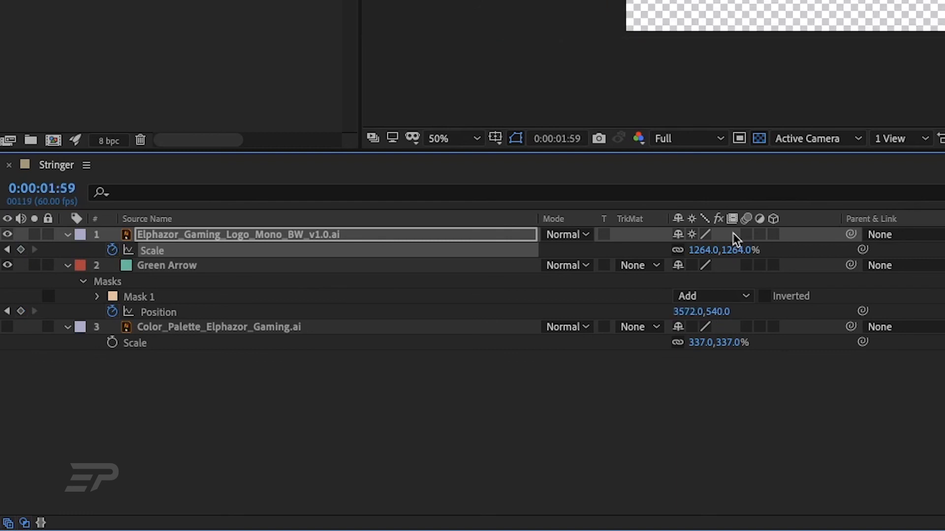
left_click_drag(700, 255, 636, 400)
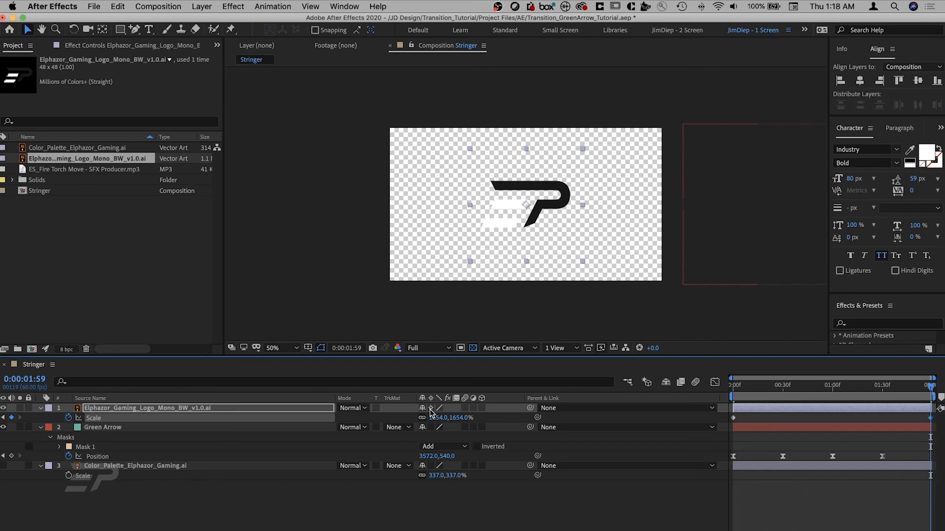
key("space")
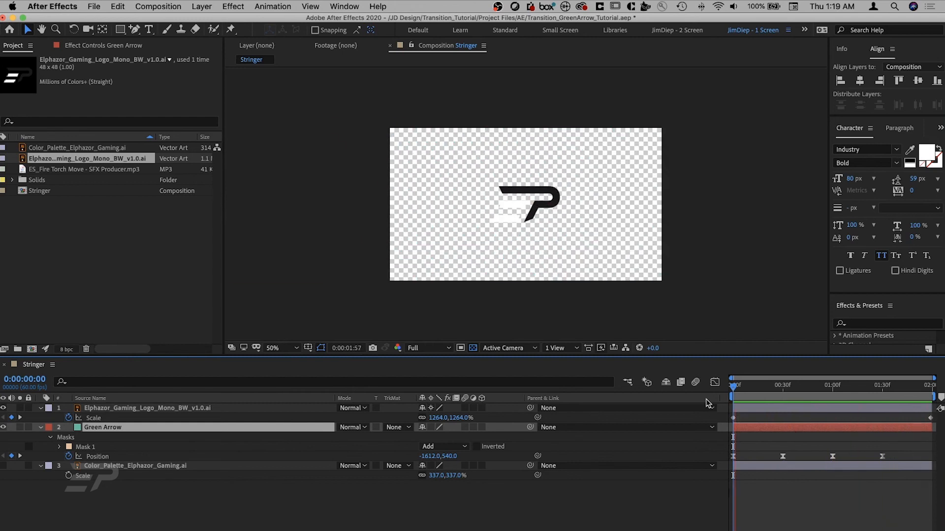
key("space")
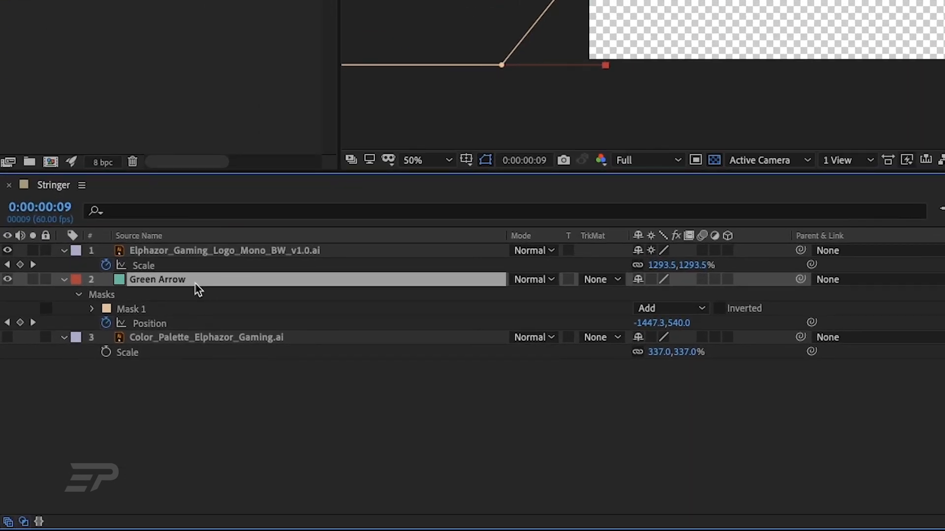
Step: Duplicate Green Arrow, place the copy directly above the logo layer as its Alpha Matte, and preview the result
key("ctrl+d")
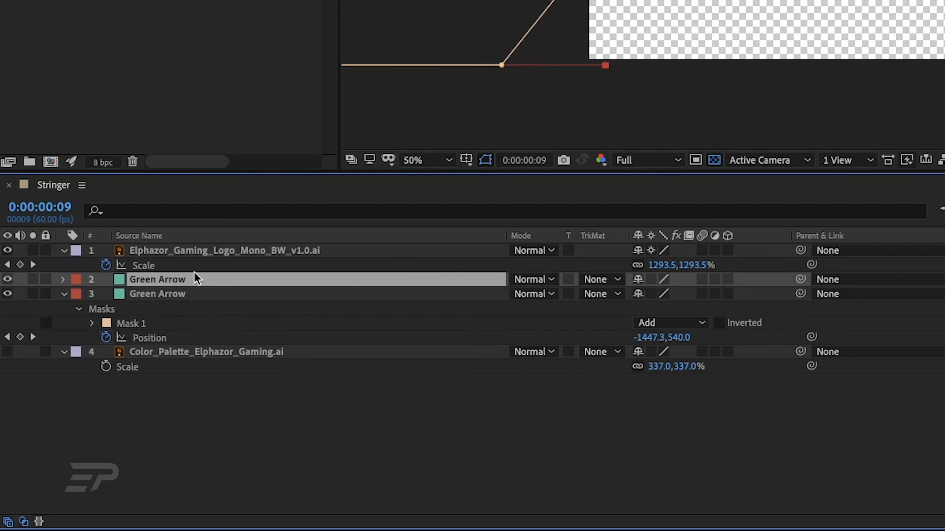
left_click_drag(195, 279, 193, 245)
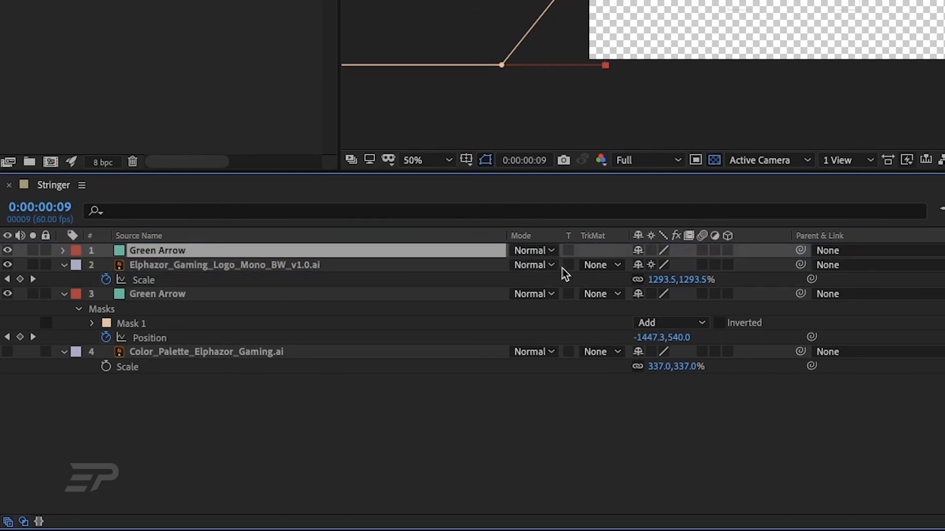
left_click(590, 267)
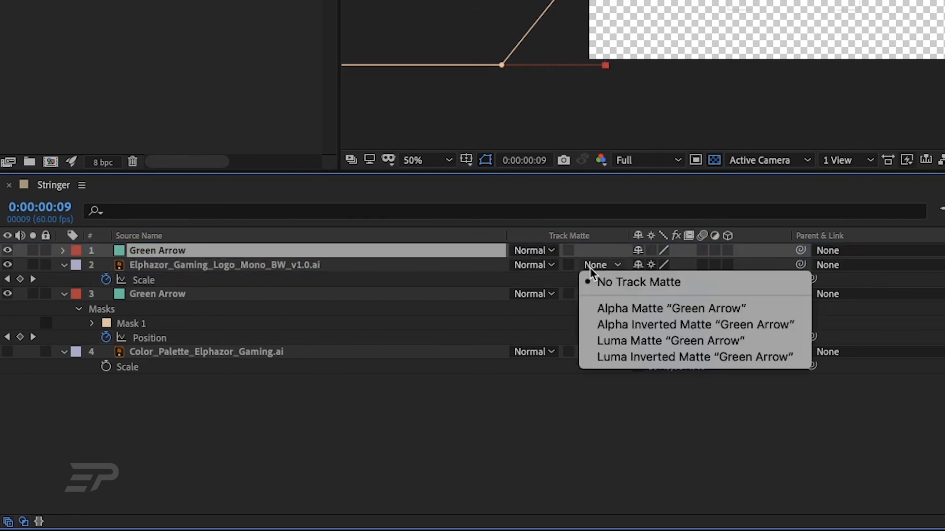
left_click(603, 308)
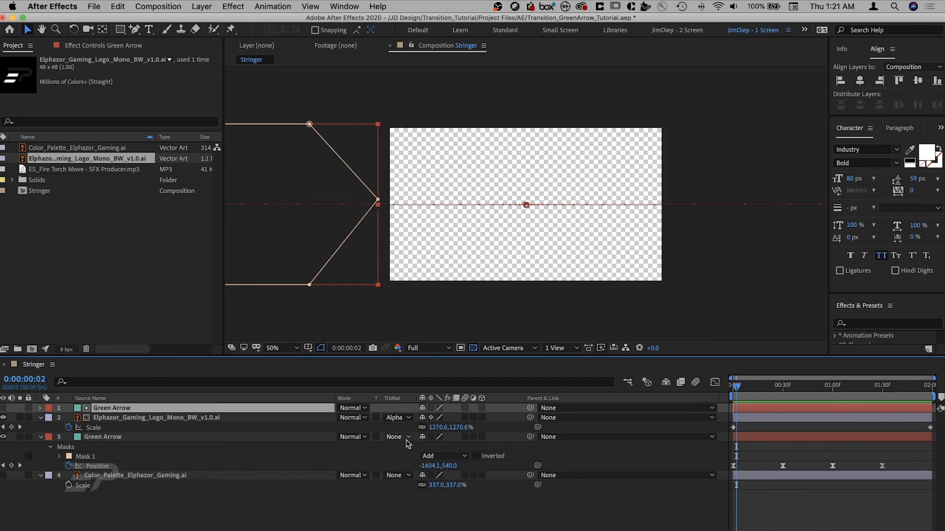
key("space")
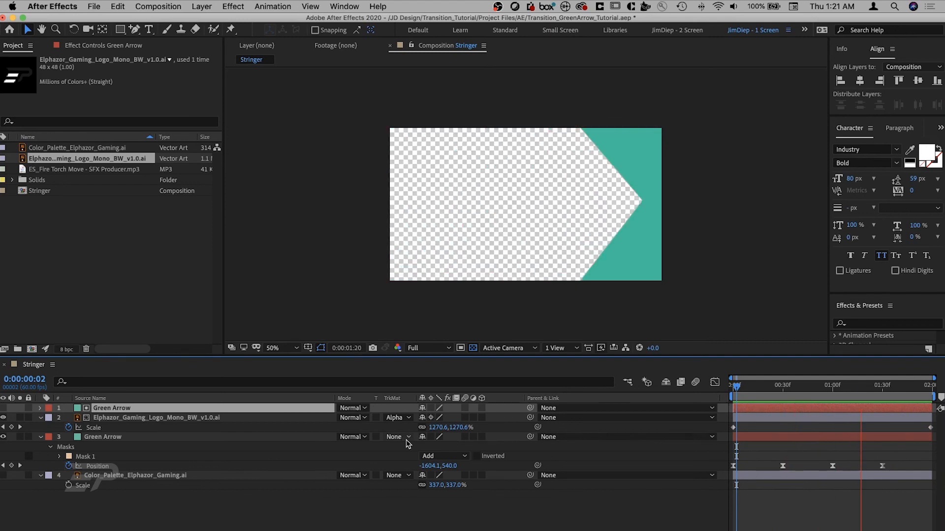
key("space")
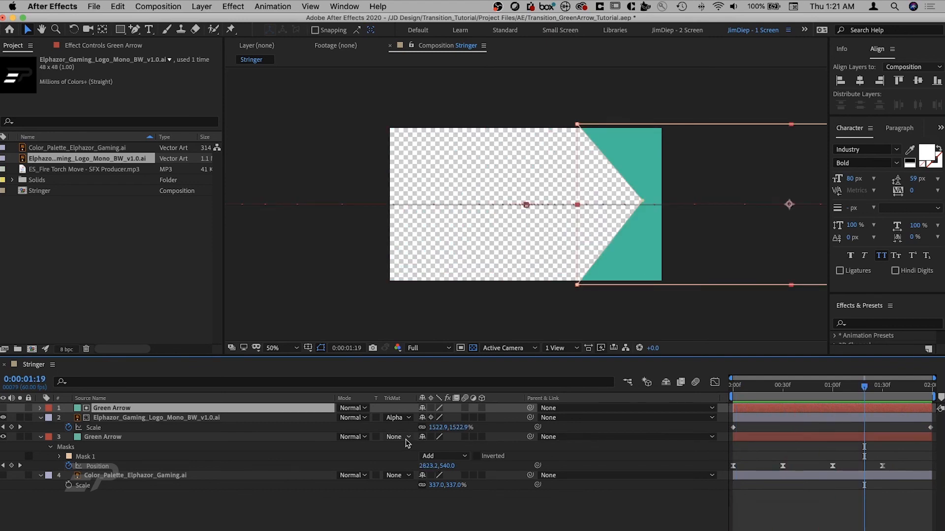
Step: Add ES_Fire Torch Move - SFX Producer.mp3 beneath all layers of the composition and reveal its audio waveform
left_click(55, 170)
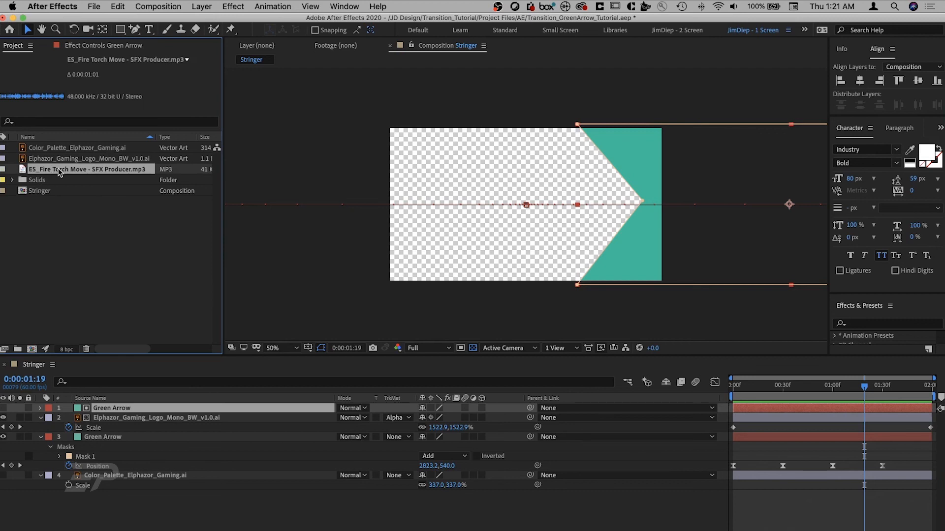
left_click_drag(59, 170, 101, 499)
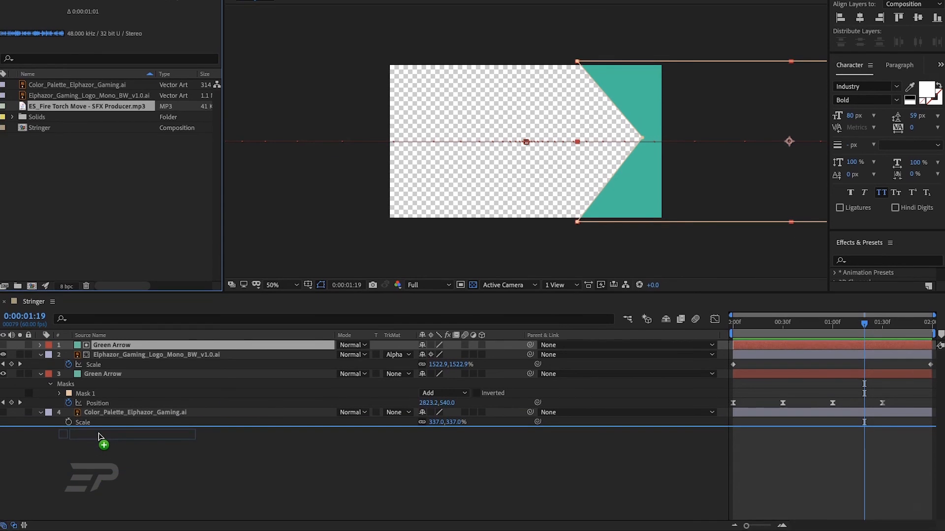
left_click_drag(98, 433, 98, 432)
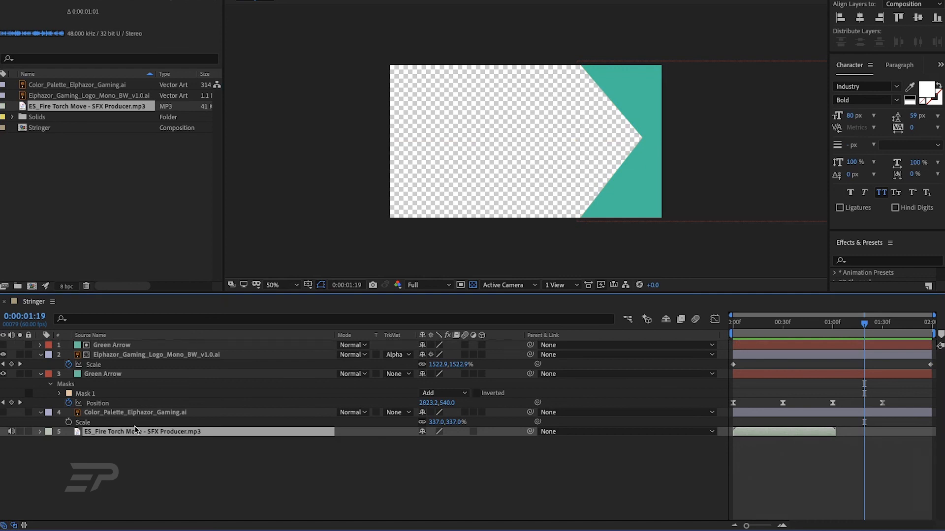
left_click(40, 432)
left_click(51, 442)
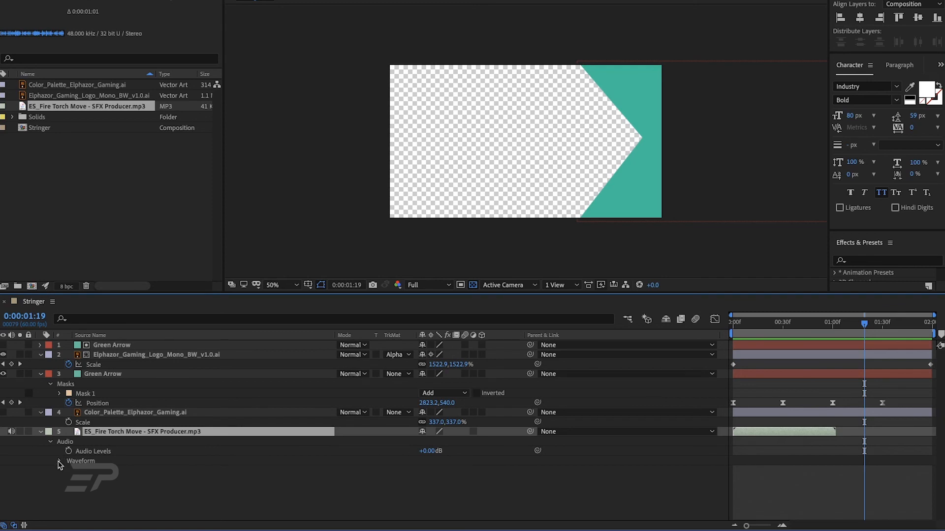
left_click(59, 462)
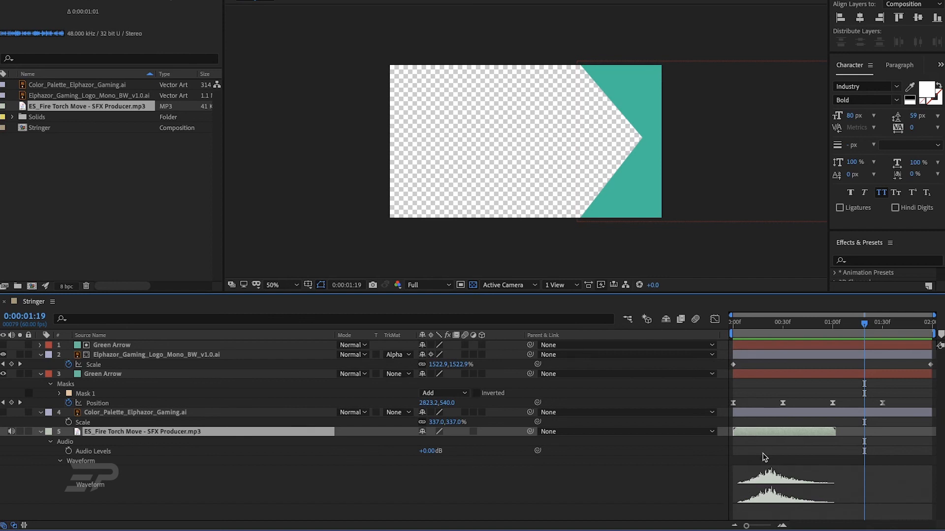
Step: Shift the sound effect slightly earlier to align its waveform peak with the arrow's entrance around 0:00:00:16, and preview the timing
key("space")
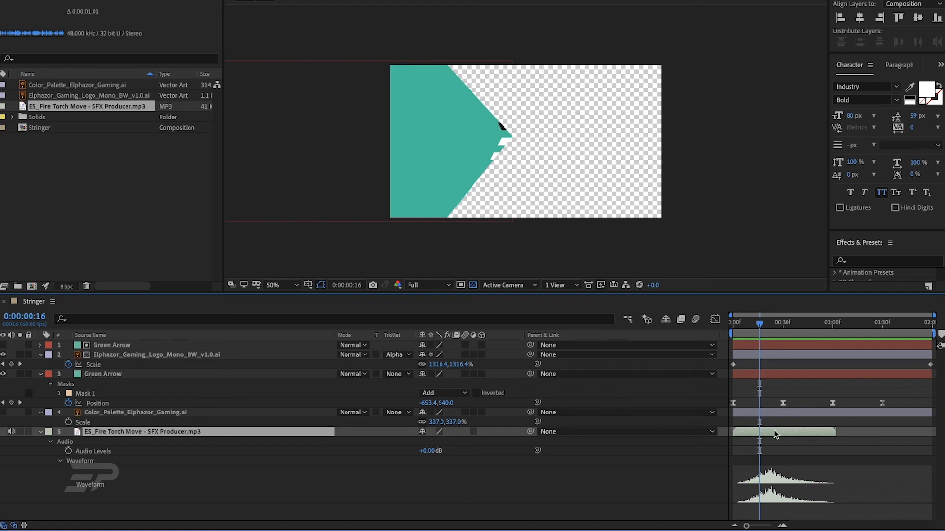
left_click_drag(774, 431, 769, 434)
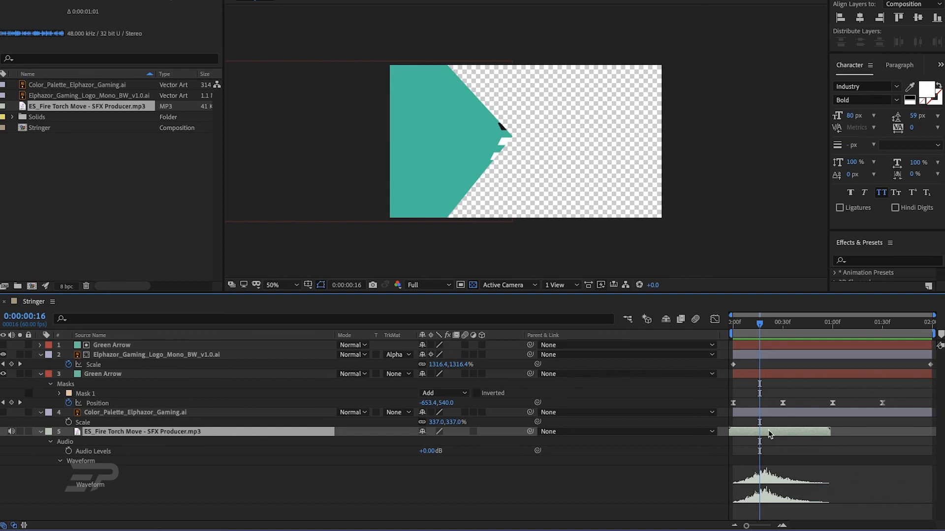
key("space")
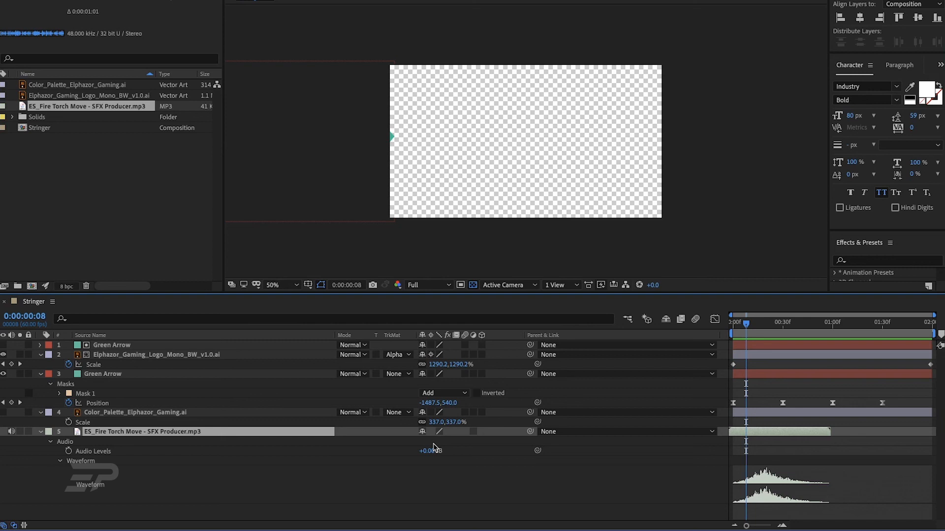
Step: Set the sound effect's Audio Levels to -15 dB and preview the transition from the start
mouse_move(433, 448)
left_mouse_down()
mouse_move(409, 460)
mouse_move(431, 460)
left_mouse_up()
key("Home")
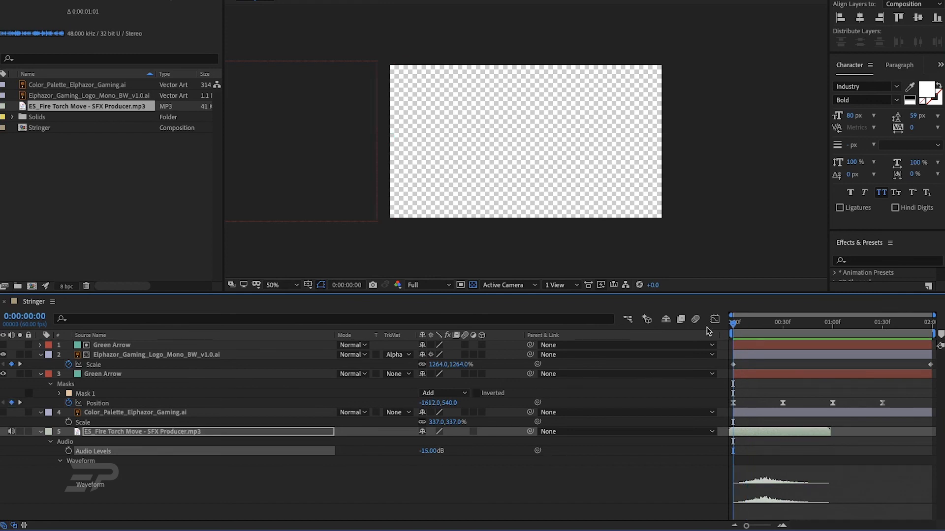
key("space")
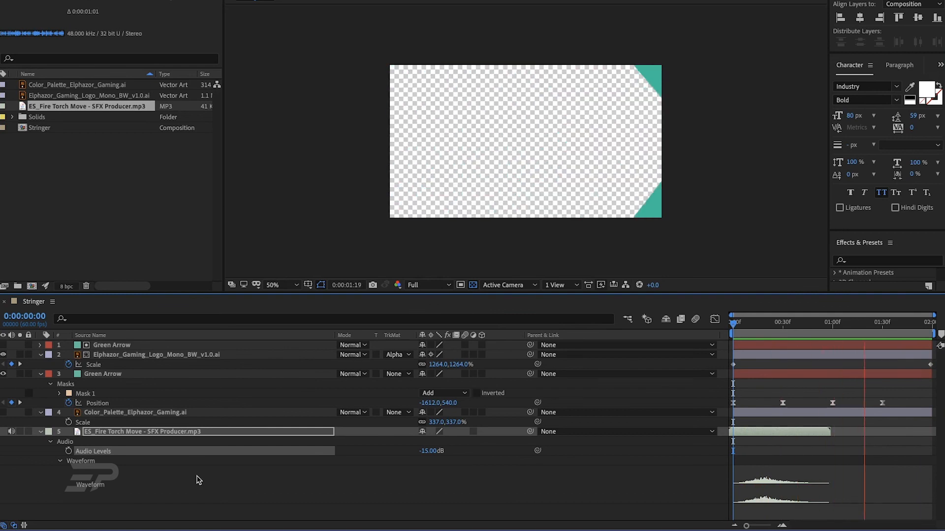
key("space")
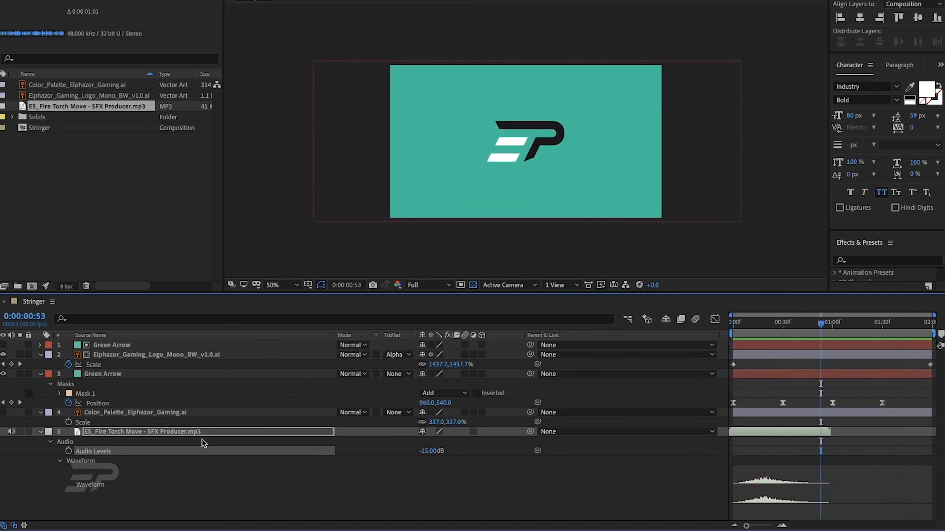
Step: Duplicate the ES_Fire Torch Move - SFX Producer.mp3 layer and reveal the copy's audio waveform
left_click(172, 484)
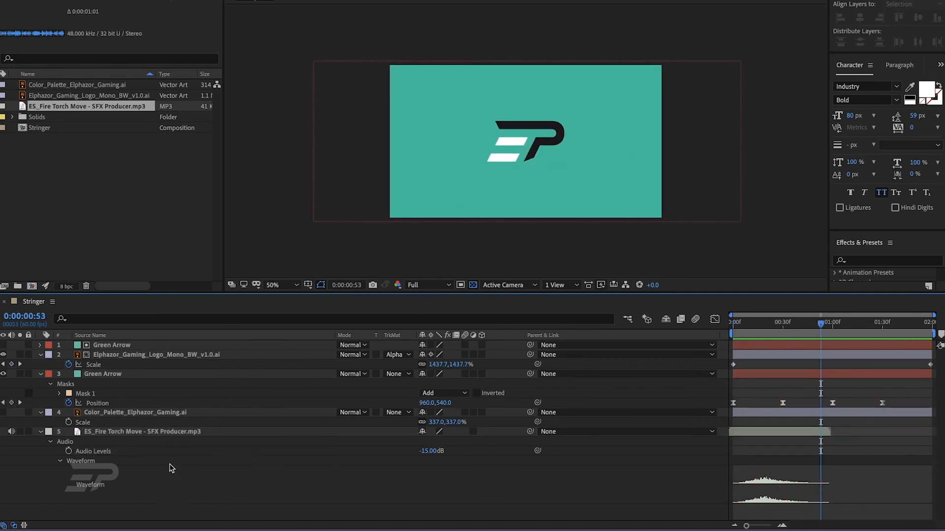
left_click(173, 432)
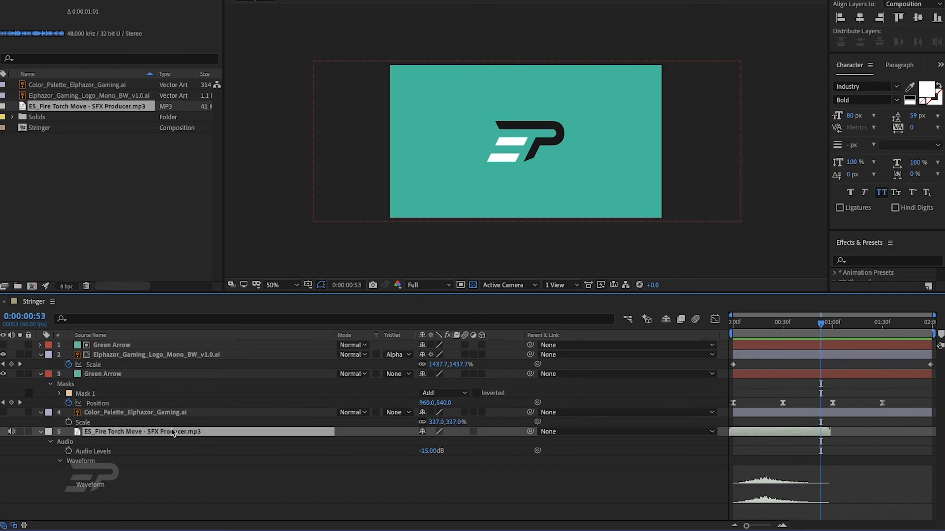
key("ctrl+d")
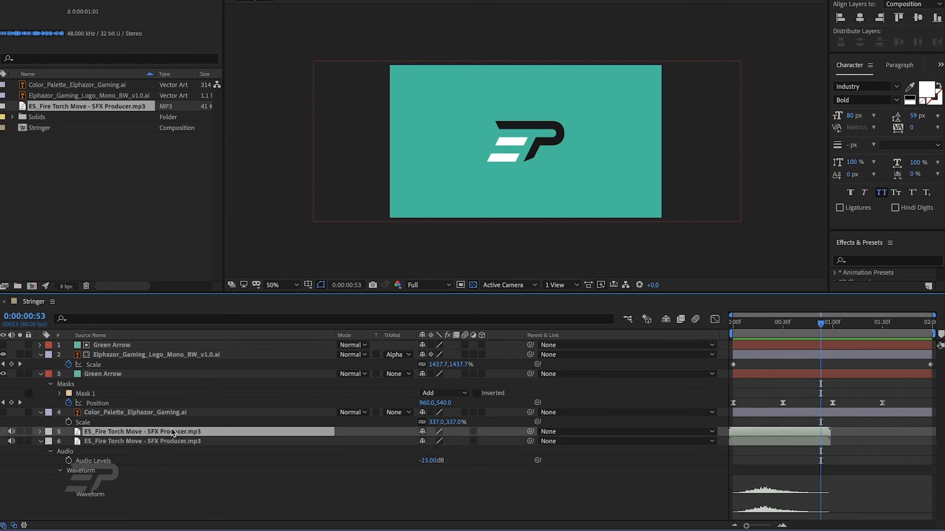
left_click(41, 432)
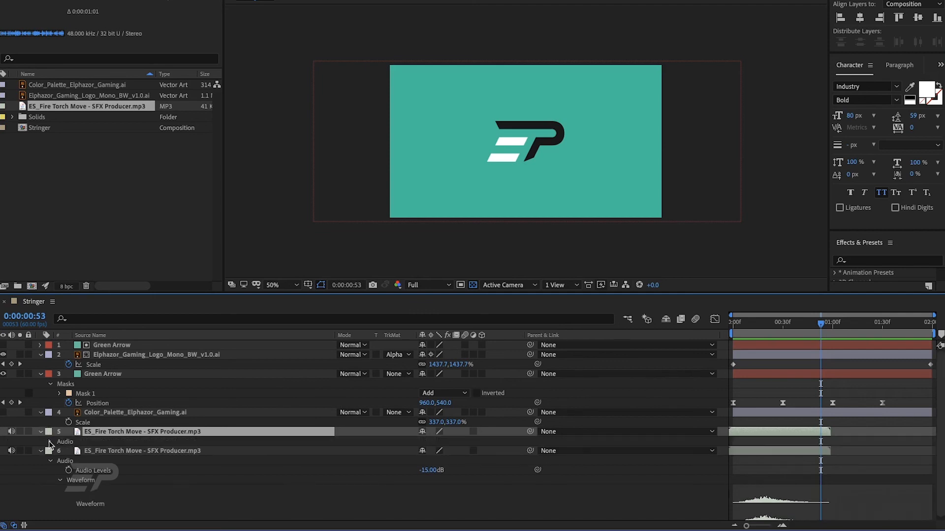
left_click(50, 442)
left_click(60, 461)
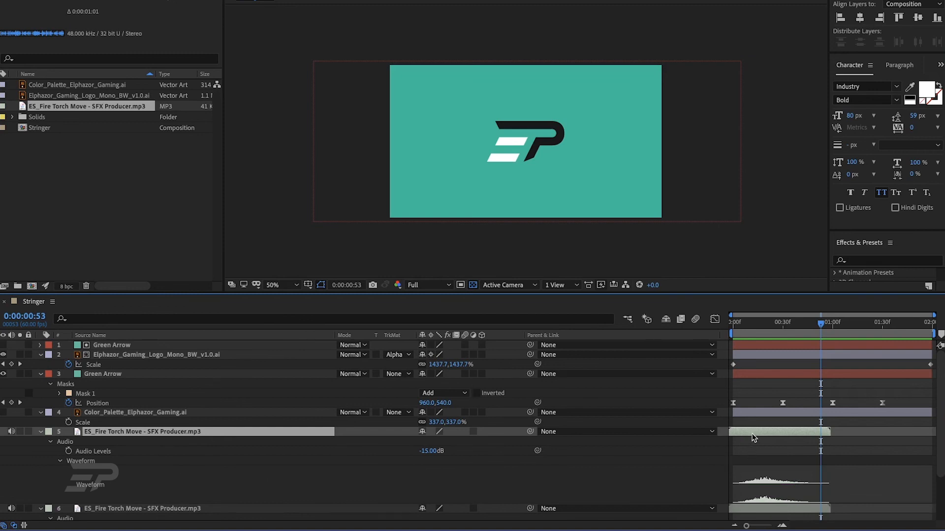
Step: Move the duplicated sound effect later so its waveform peak aligns with the arrow's exit around 0:00:01:15, and preview the transition from the start
left_click_drag(755, 434, 834, 434)
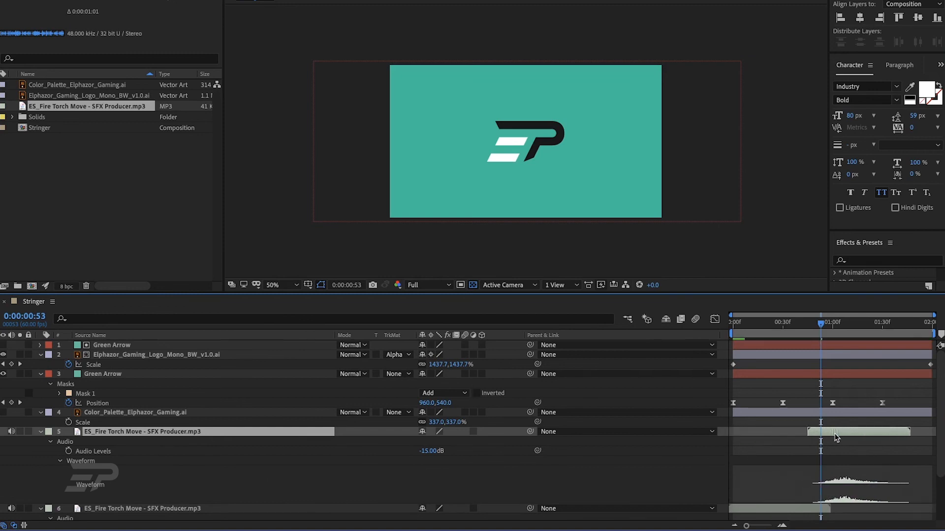
left_click_drag(823, 329, 859, 331)
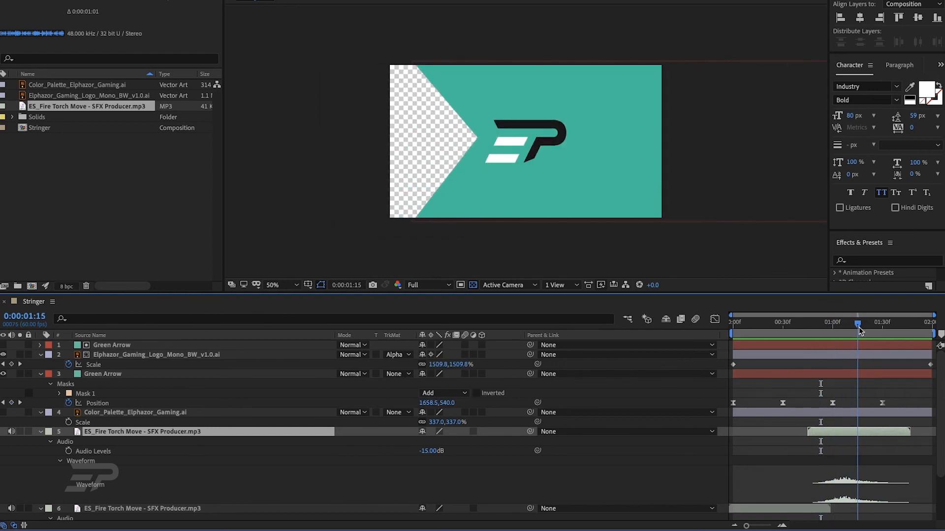
mouse_move(856, 433)
left_mouse_down()
mouse_move(879, 433)
mouse_move(867, 433)
left_mouse_up()
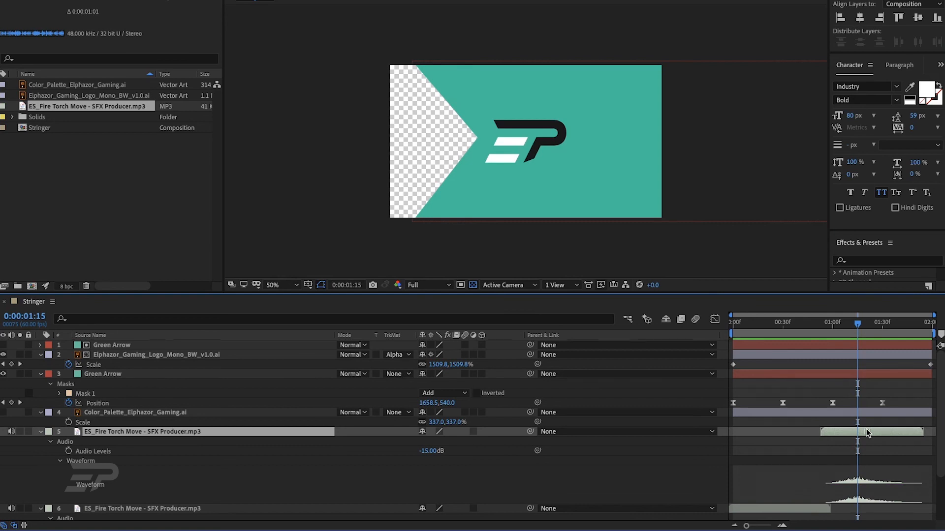
mouse_move(843, 325)
left_mouse_down()
mouse_move(866, 326)
mouse_move(858, 329)
left_mouse_up()
key("Home")
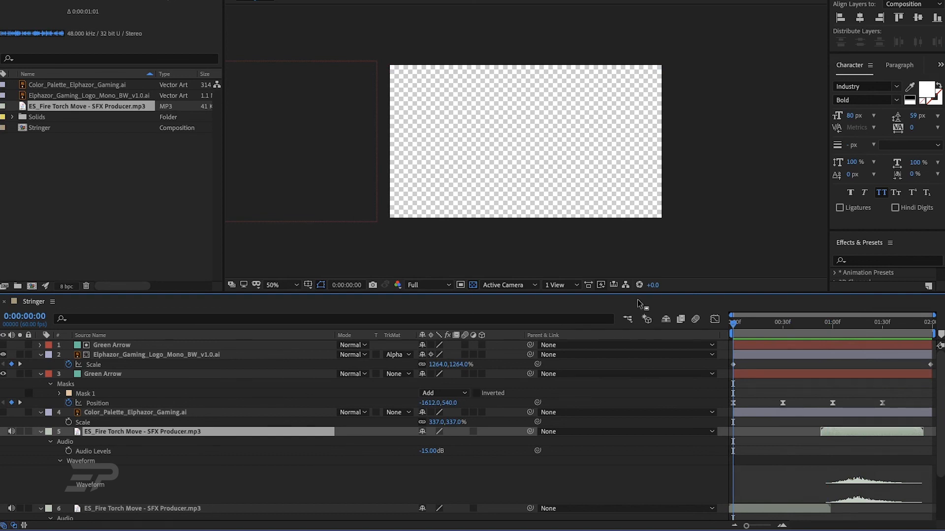
key("space")
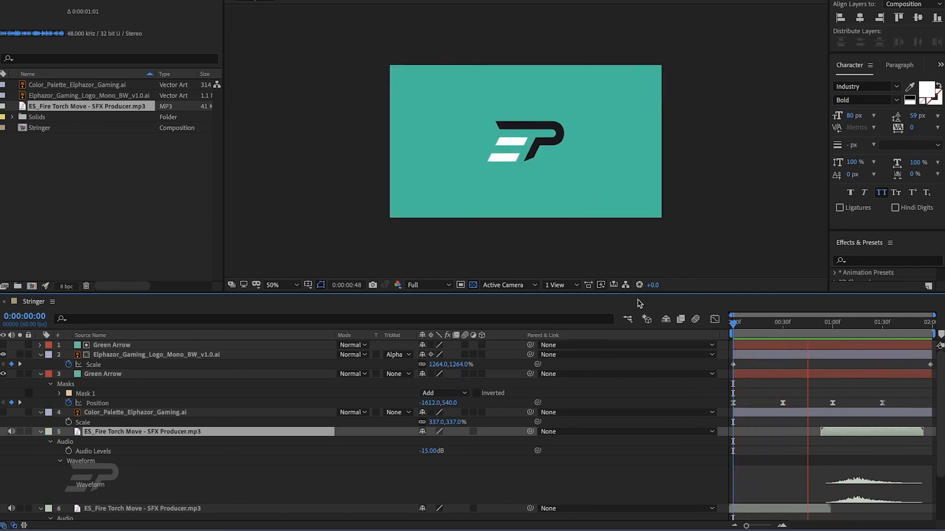
key("space")
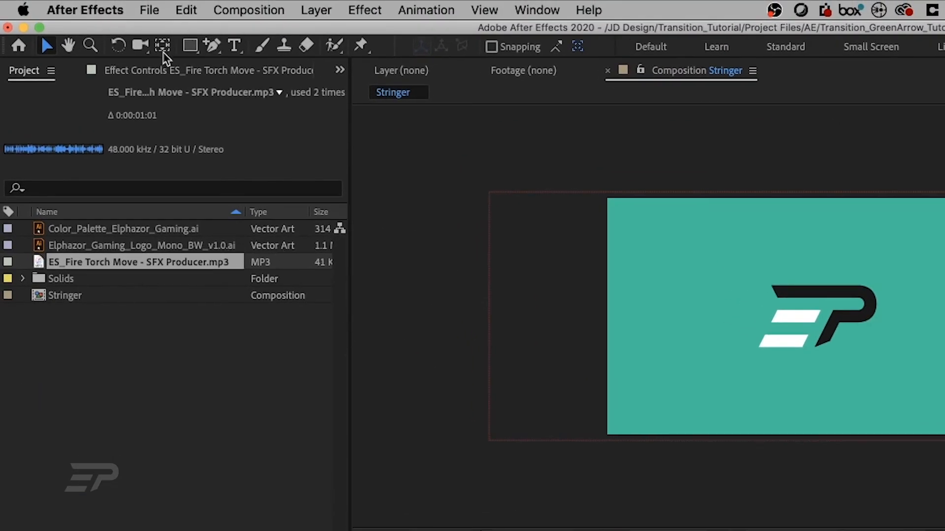
Step: Save the project and send the Stringer composition to the Adobe Media Encoder queue
left_click(149, 9)
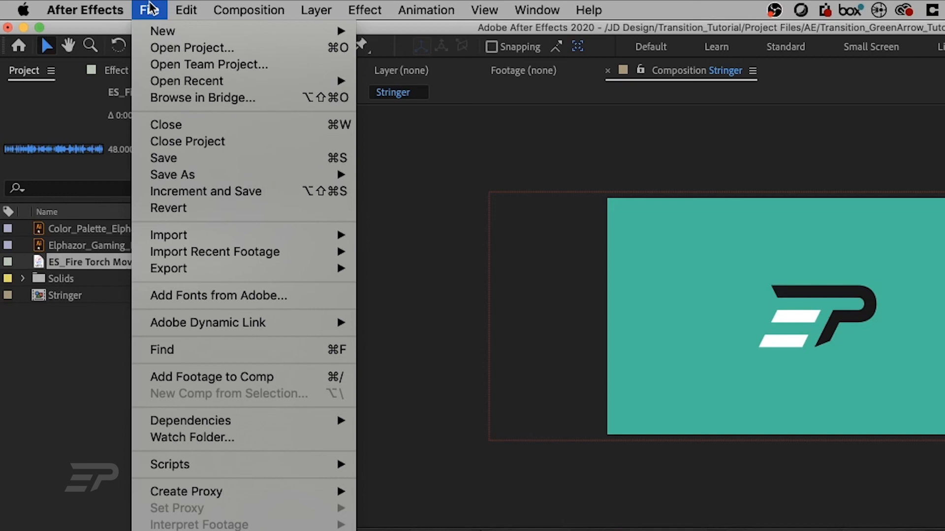
left_click(203, 162)
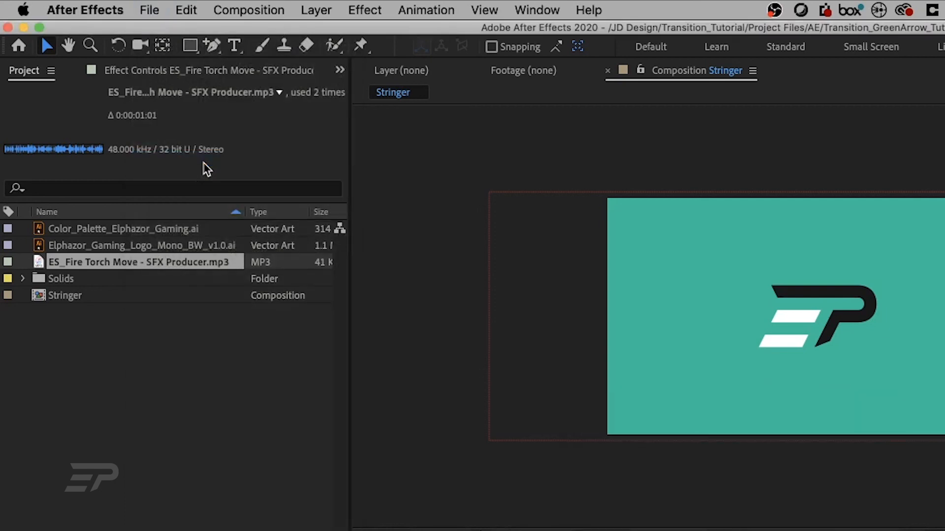
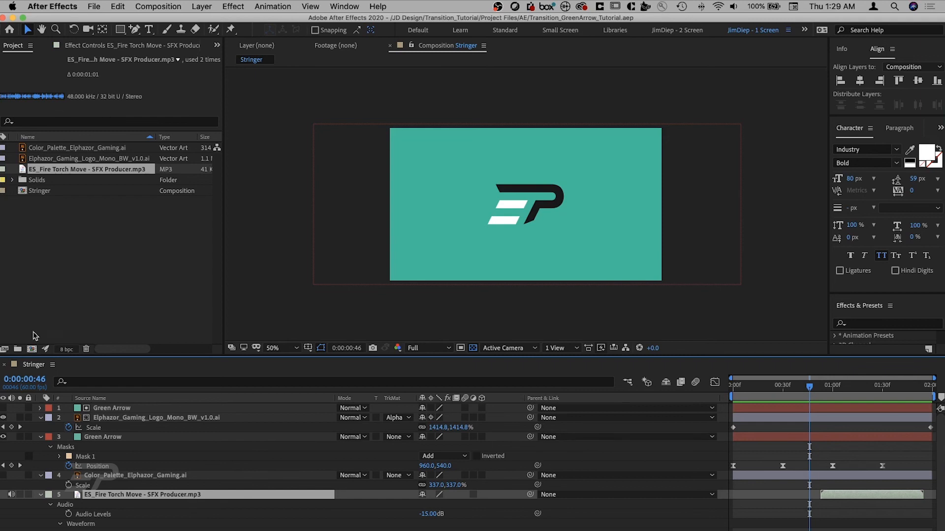
left_click(45, 193)
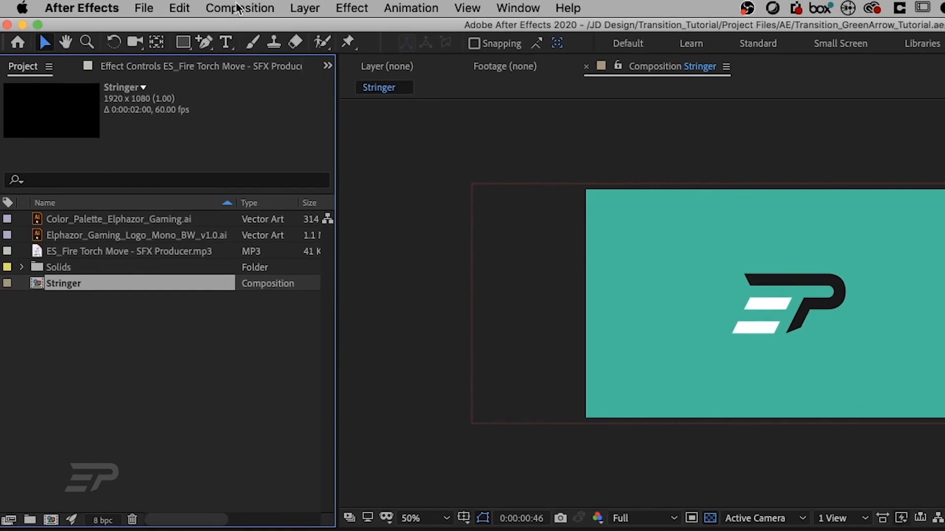
left_click(156, 6)
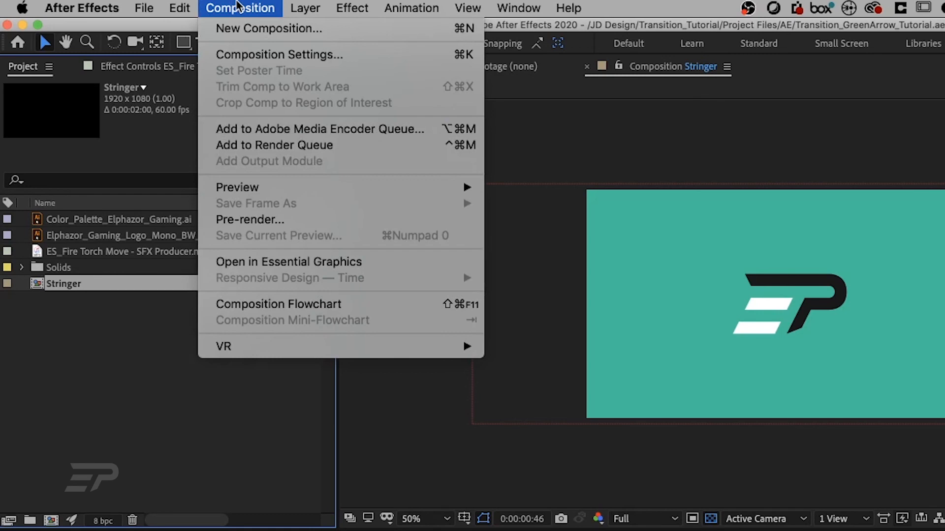
left_click(252, 131)
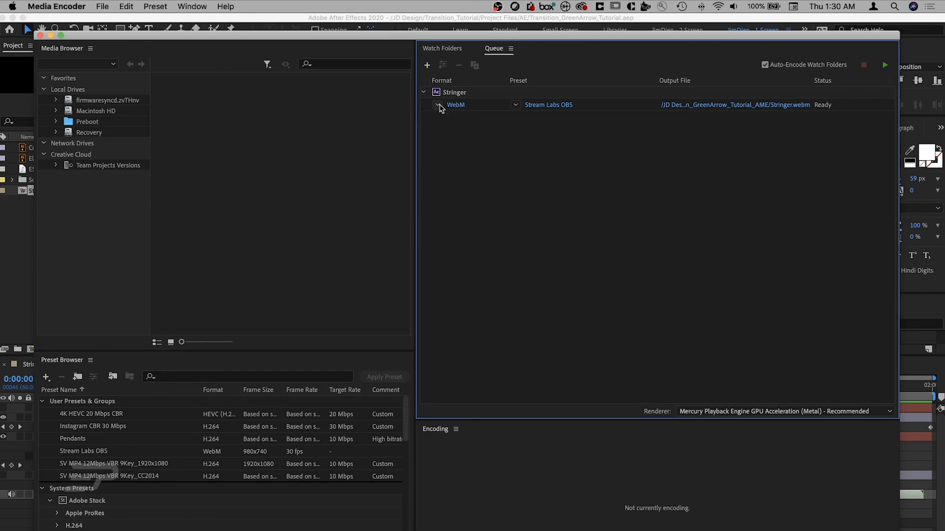
Step: Choose WebM as the output format for the queued Stringer composition and open its export settings
left_click(439, 106)
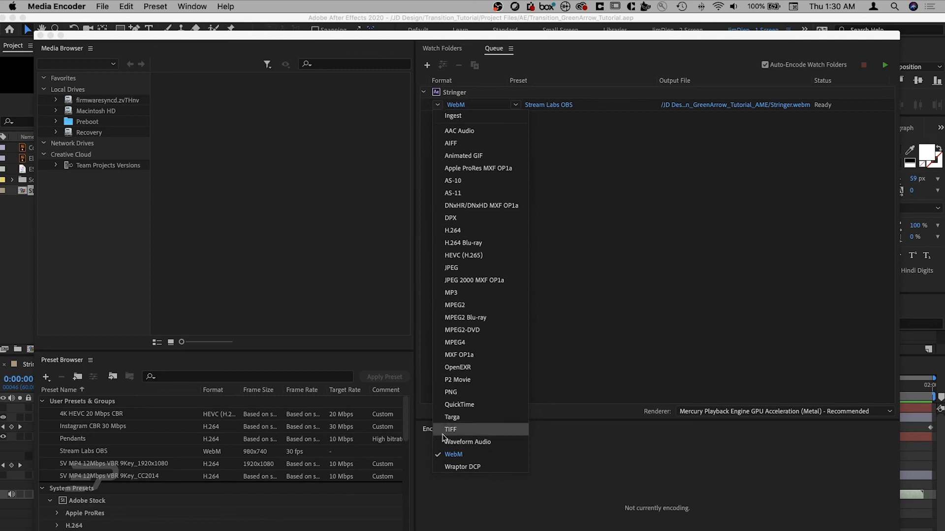
left_click(451, 455)
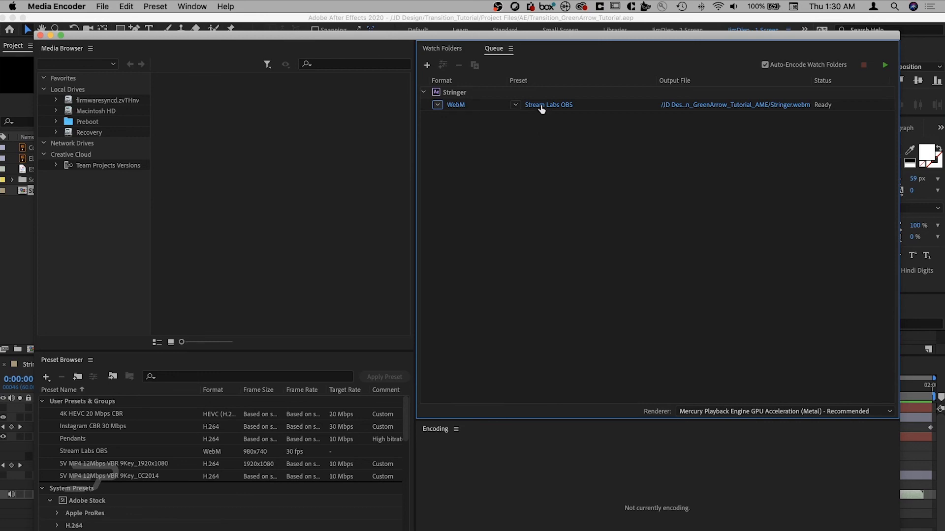
key("Return")
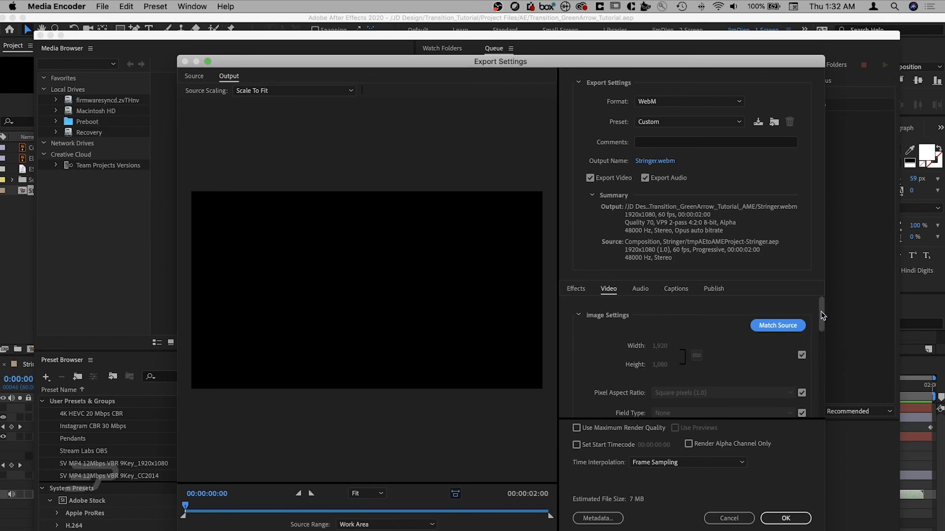
Step: Review the video export settings, including VP9 codec, constant quality 70, 4:2:0 sampling, 8-bit depth and included alpha channel, and accept them
left_click_drag(820, 315, 820, 329)
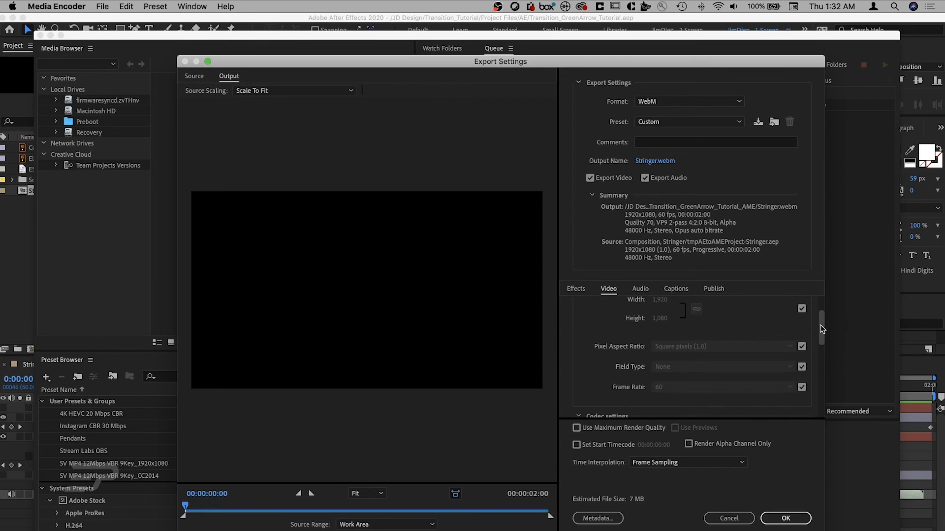
left_click_drag(821, 325, 821, 346)
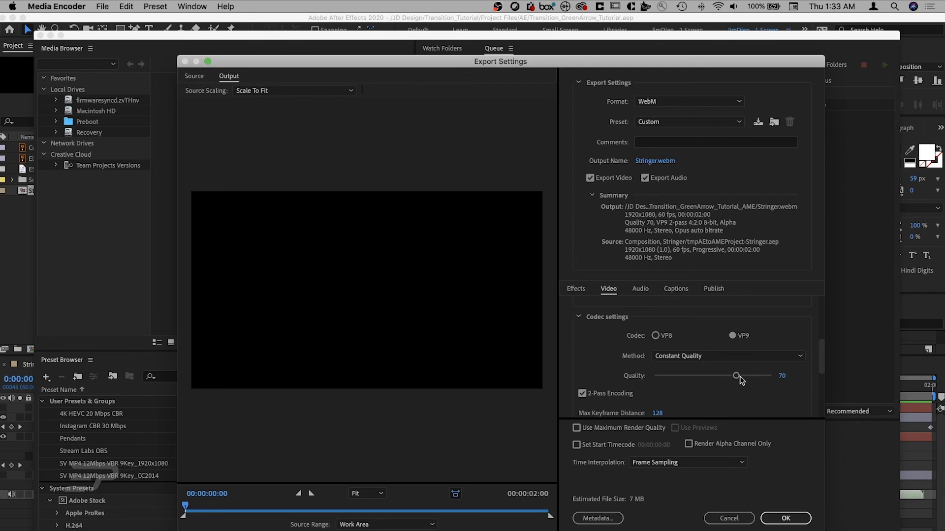
scroll(740, 380, "down", 2)
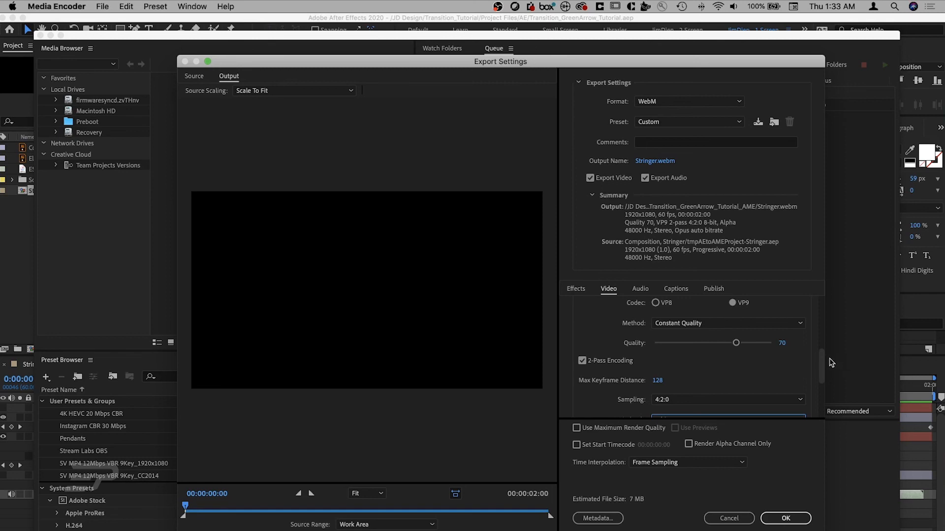
left_click_drag(820, 364, 820, 383)
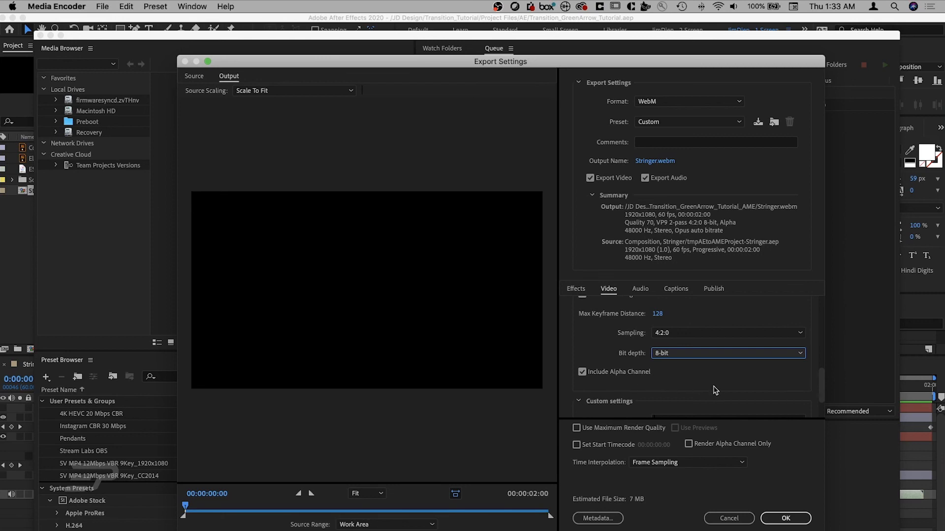
left_click(800, 520)
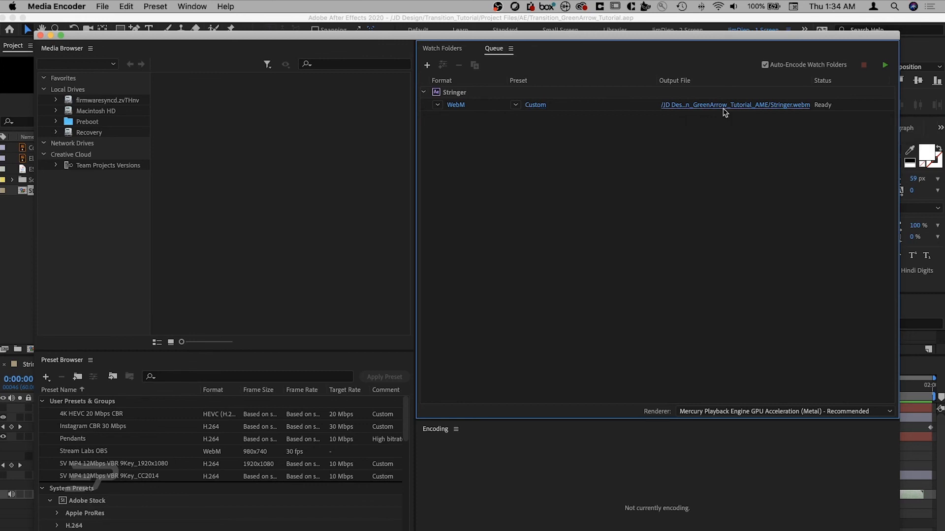
Step: Set the output file to Stringer_Elphazor.webm in the Renders folder and start encoding the queue
left_click(723, 113)
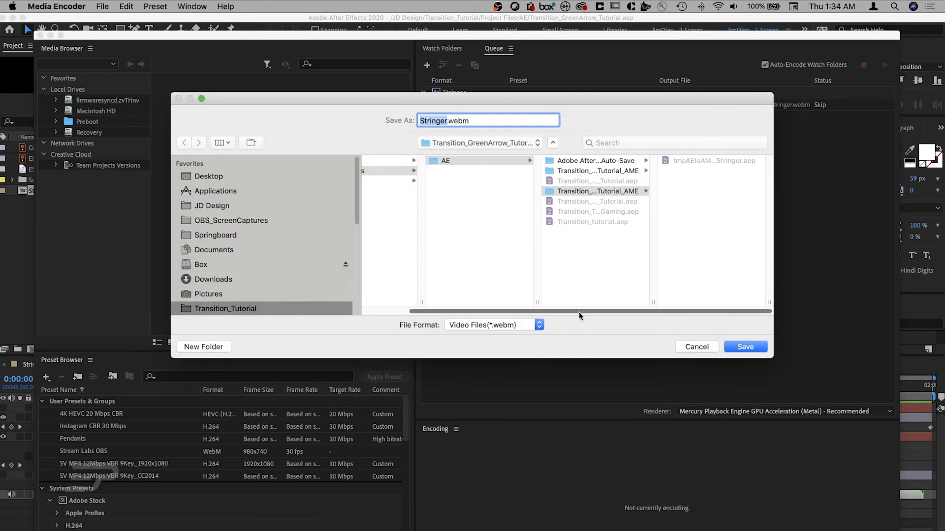
left_click_drag(579, 313, 520, 313)
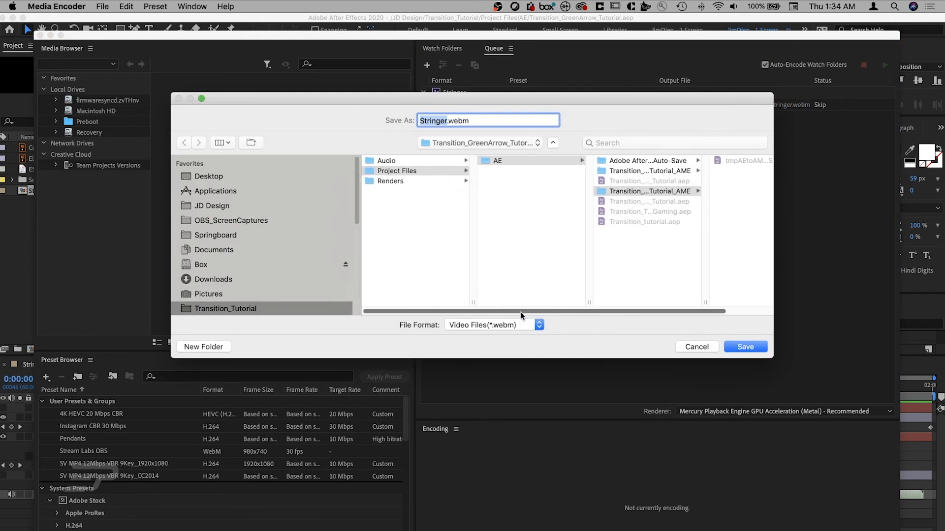
left_click(401, 182)
left_click(401, 182)
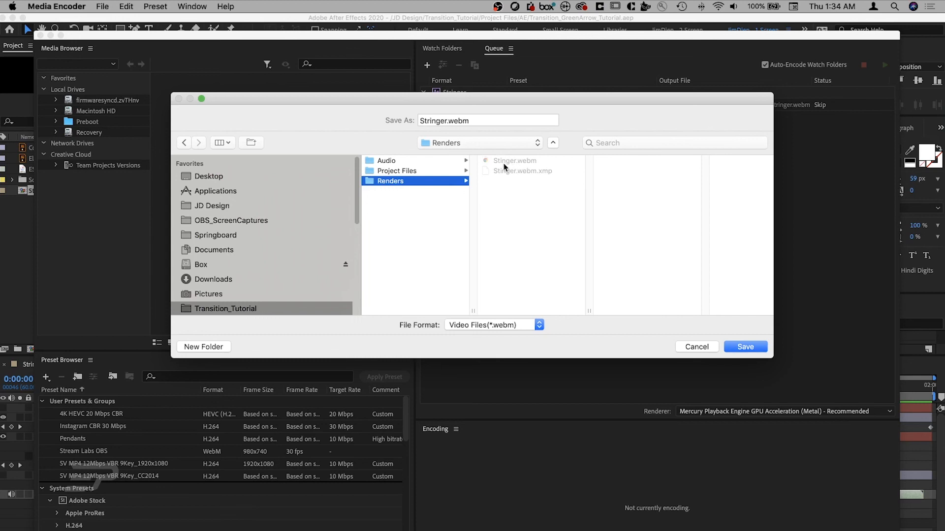
left_click(446, 121)
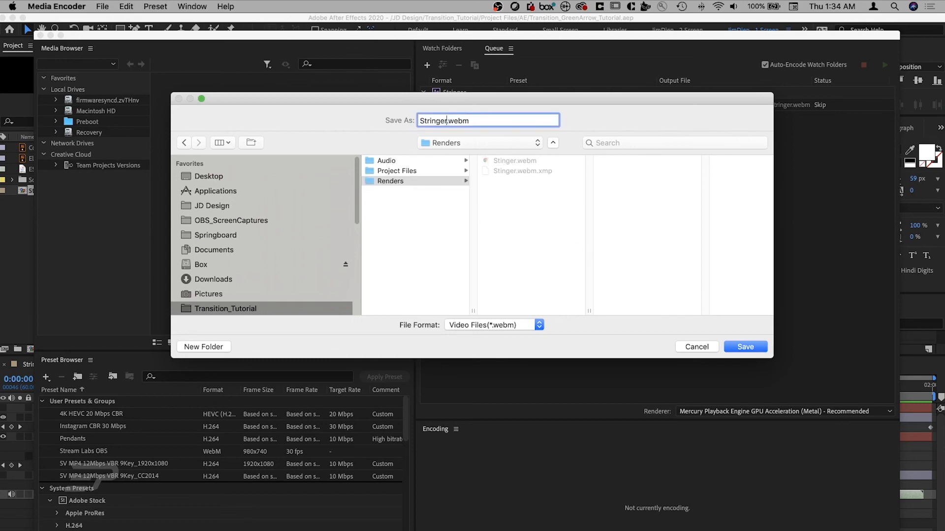
type("_")
key("BackSpace")
type("_Elphazor")
left_click(745, 348)
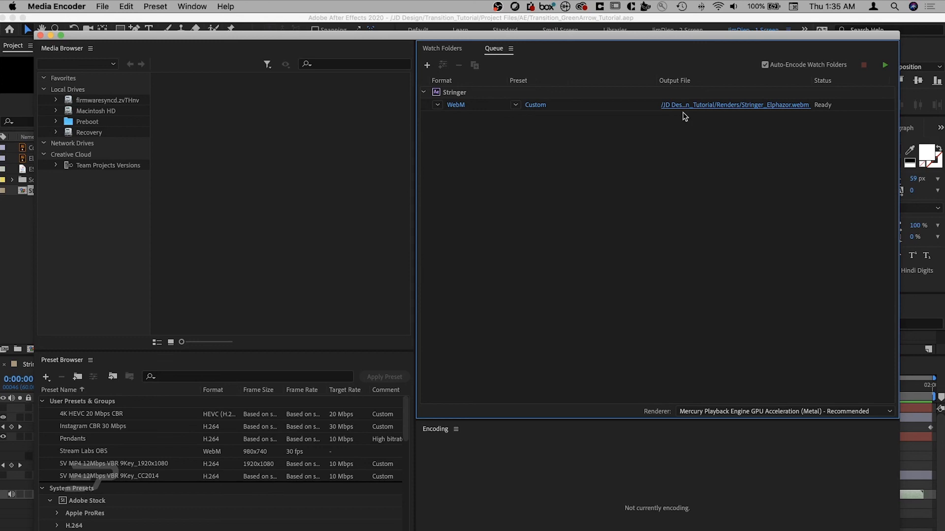
left_click(883, 67)
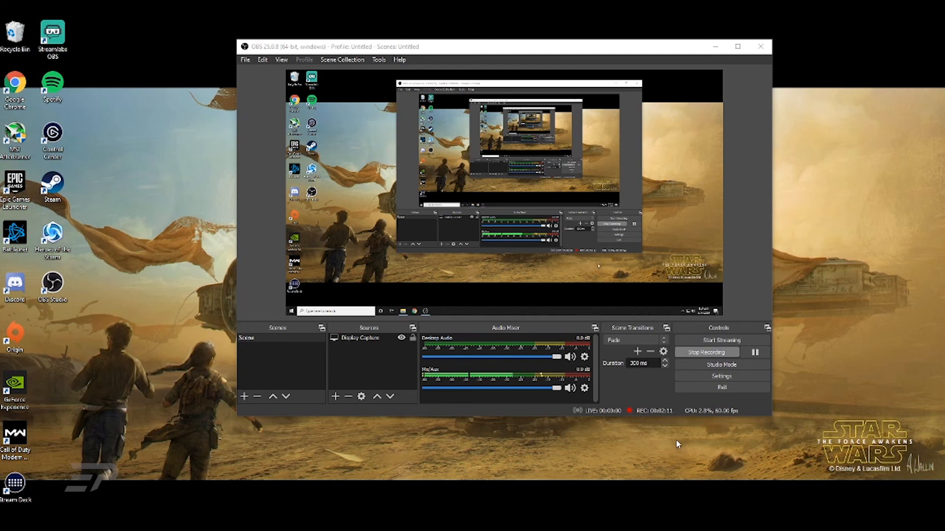
Step: Switch to OBS and add a Stinger scene transition named Stinger
left_click(637, 351)
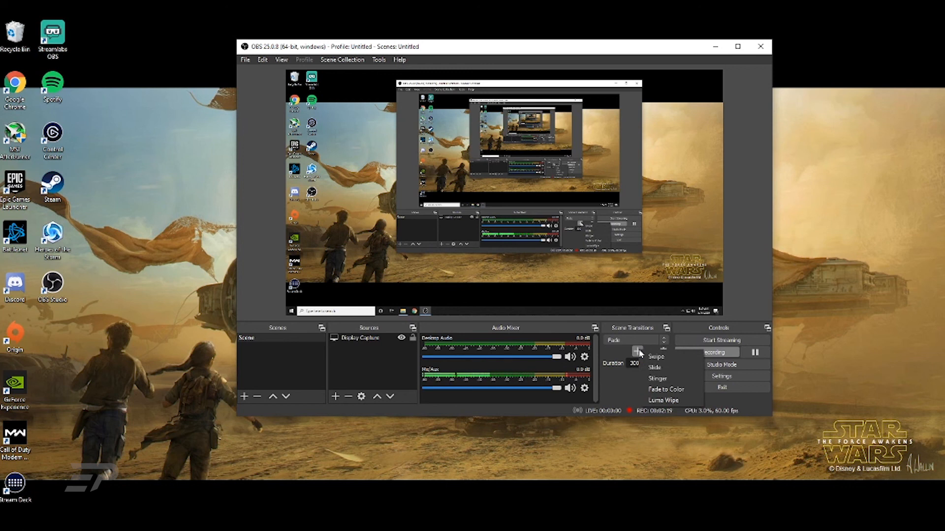
left_click(654, 378)
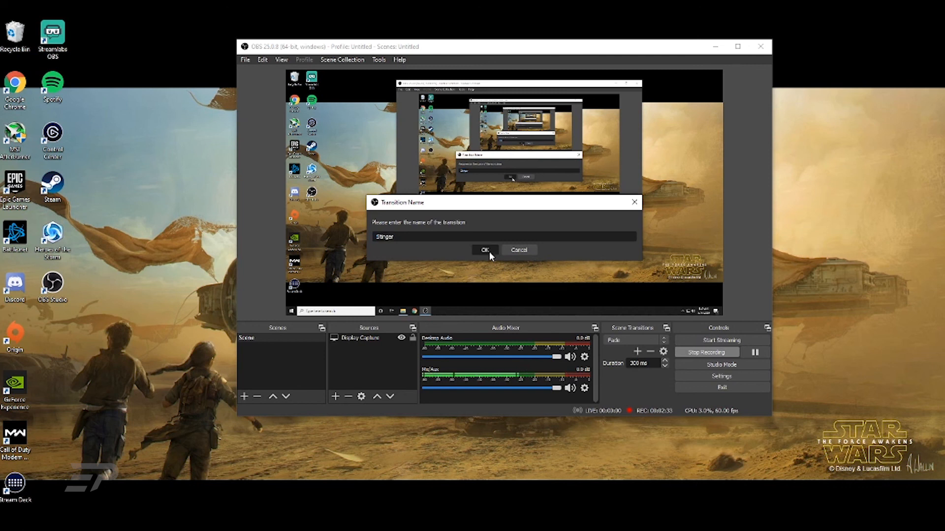
left_click(484, 250)
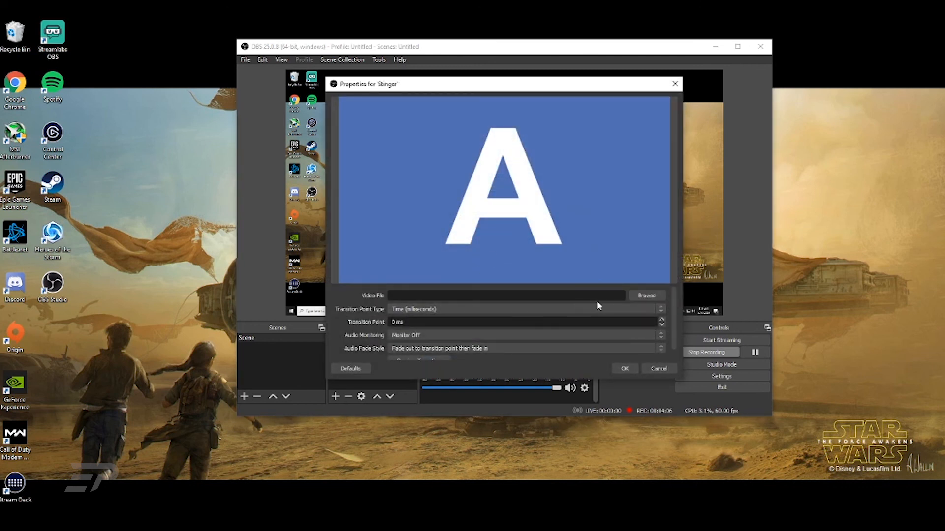
Step: Load Stringer_Elphazor from the Elphazor_Gaming folder as the stinger transition's video file
left_click(646, 296)
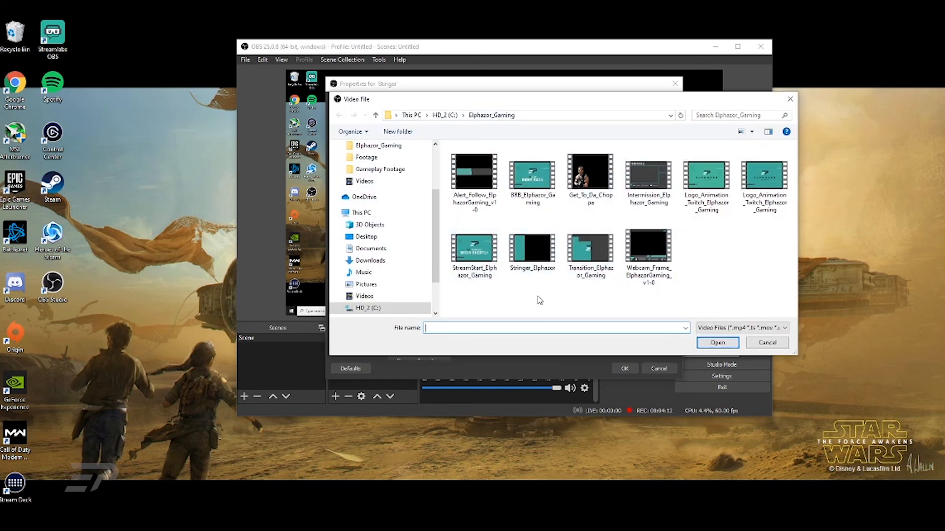
left_click(543, 268)
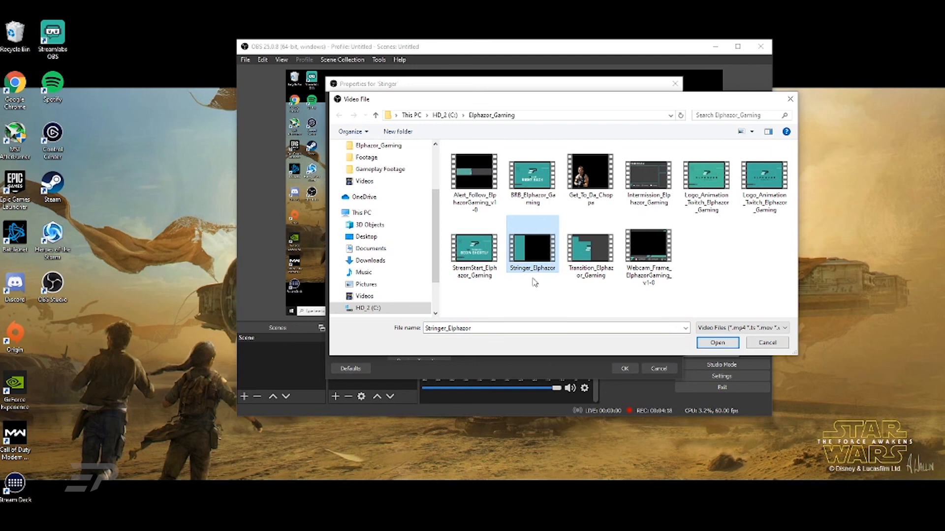
left_click(716, 347)
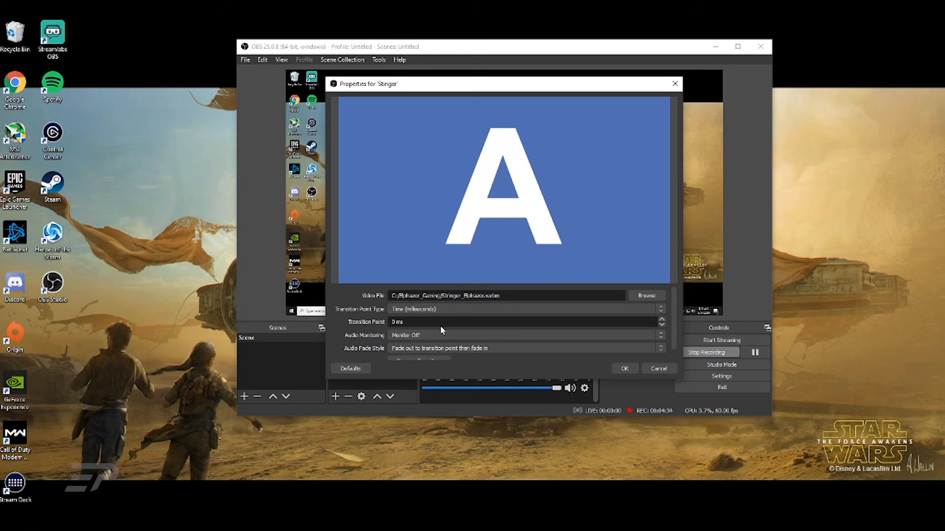
Step: Set the stinger's transition point to 1000 ms and its audio monitoring to Monitor and Output
left_click_drag(419, 325, 372, 317)
type("1000")
scroll(672, 320, "down", 1)
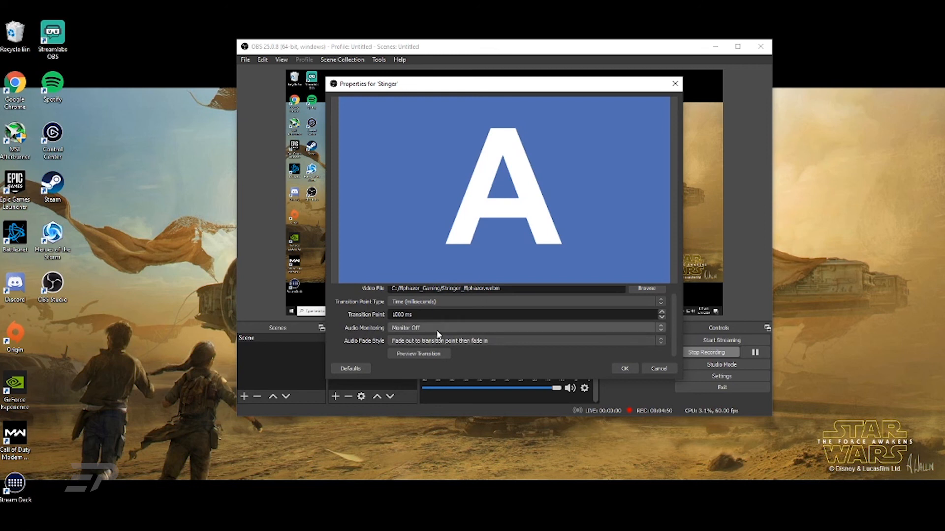
left_click(411, 329)
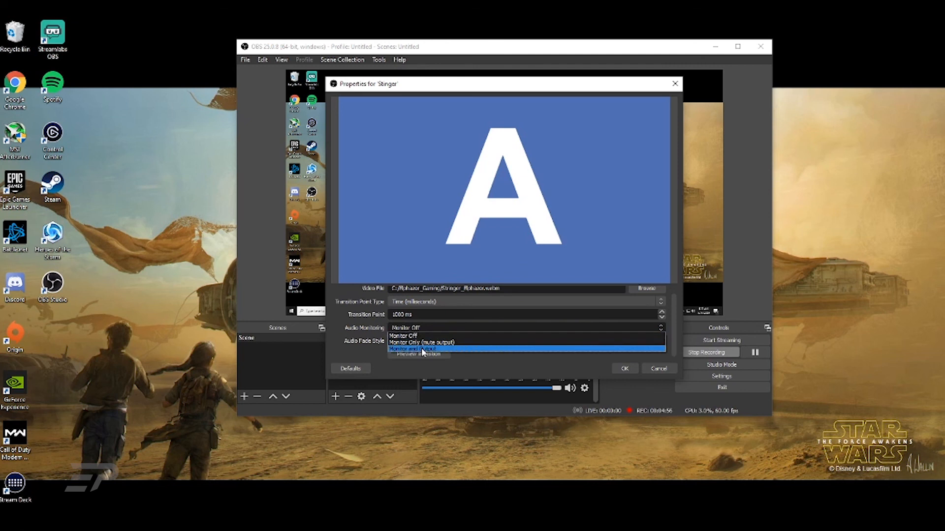
left_click(422, 350)
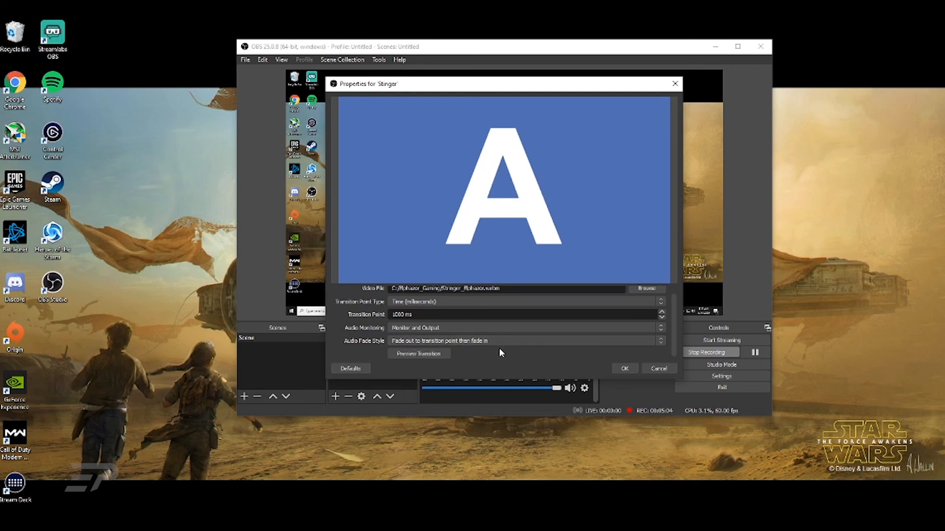
Step: Preview the stinger transition from scene A to B several times and accept its properties
left_click(425, 358)
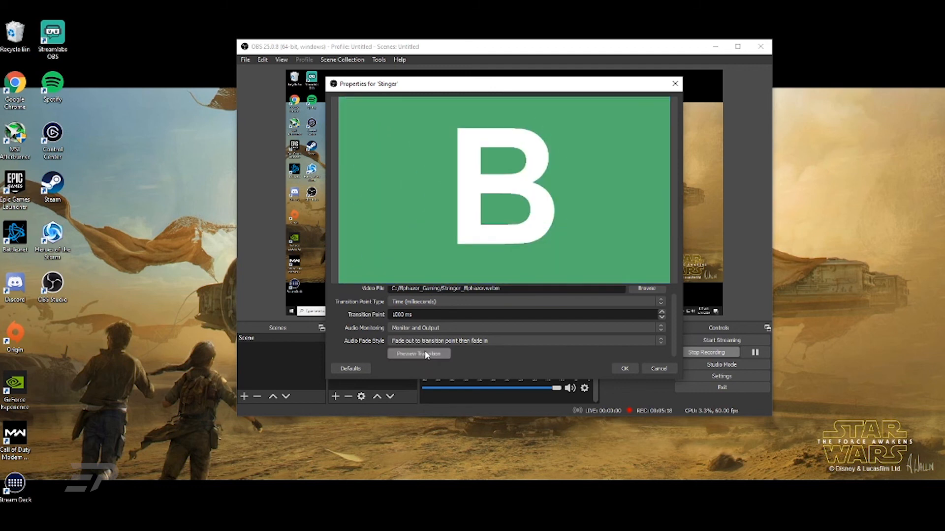
left_click(427, 354)
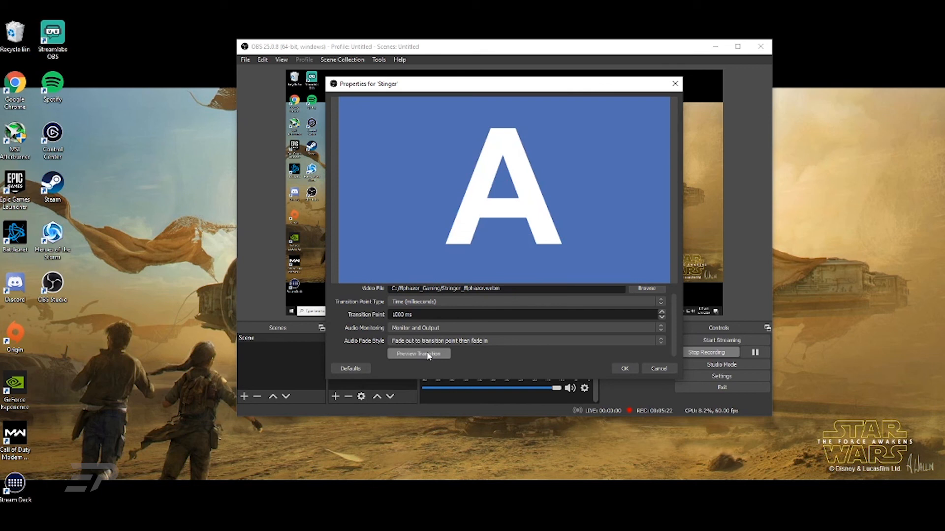
left_click(428, 354)
left_click(626, 369)
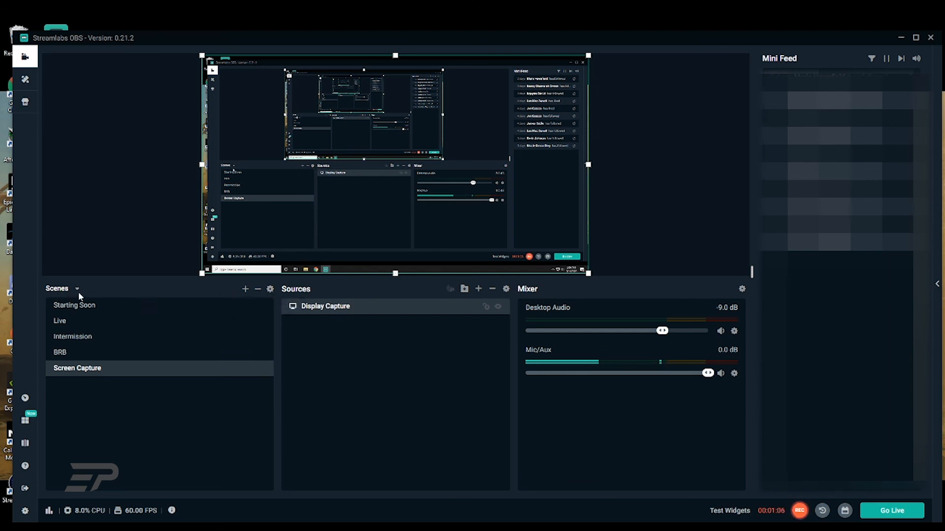
Step: Switch to Streamlabs OBS and add a scene transition named Stinger with the Stinger type
left_click(269, 291)
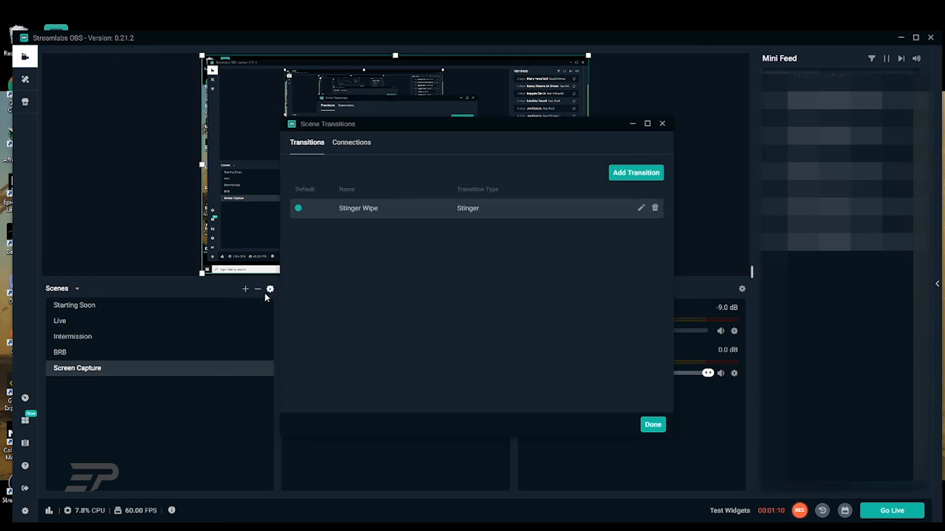
left_click(633, 173)
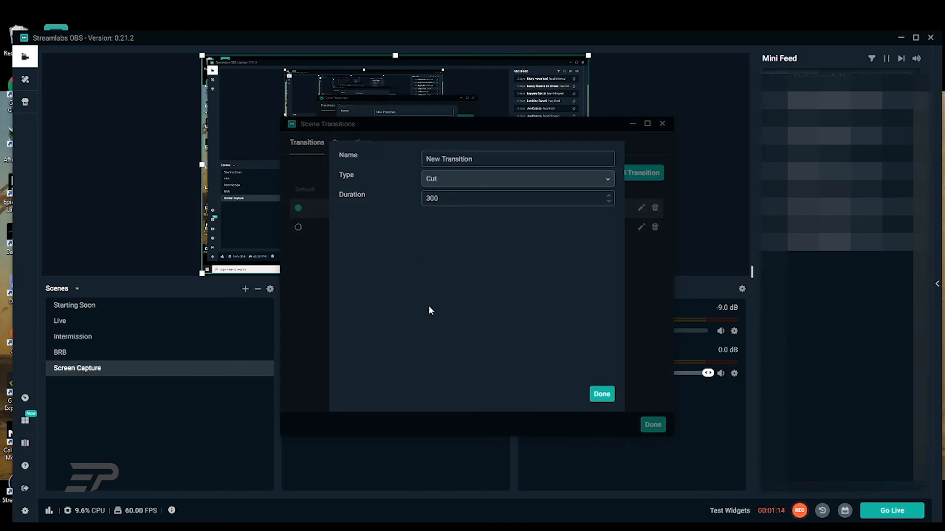
left_click_drag(472, 159, 334, 137)
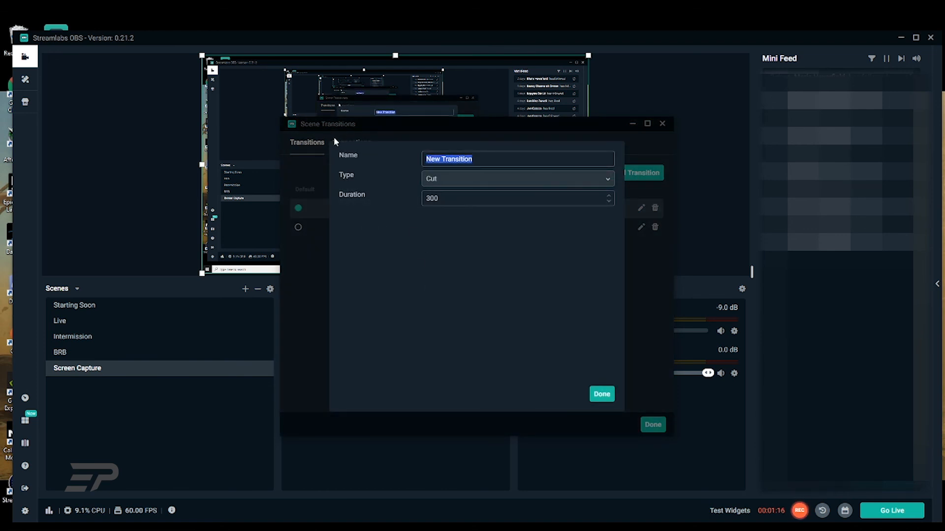
type("Sti")
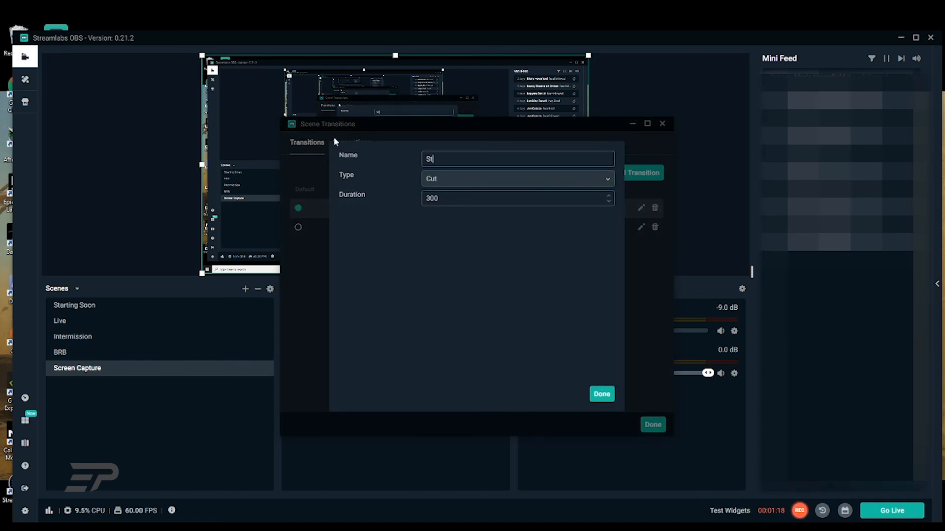
type("nger")
left_click(434, 180)
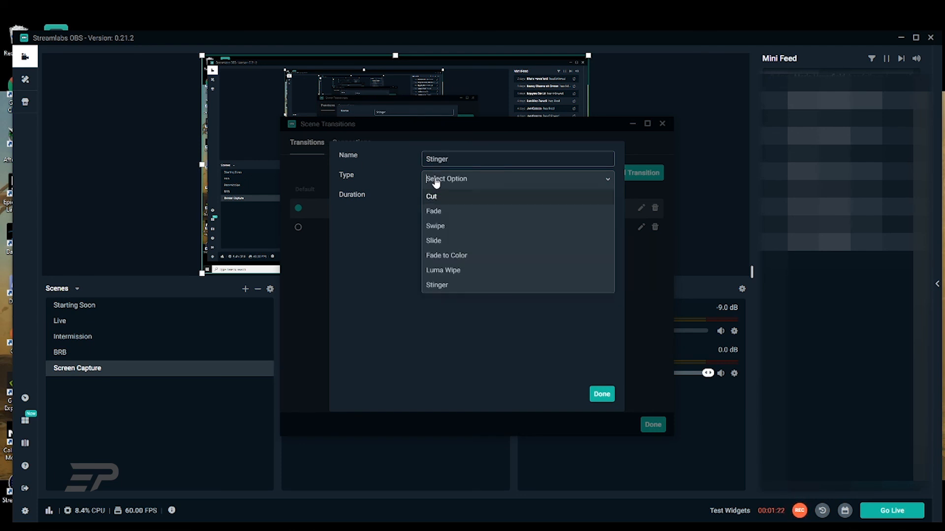
left_click(443, 285)
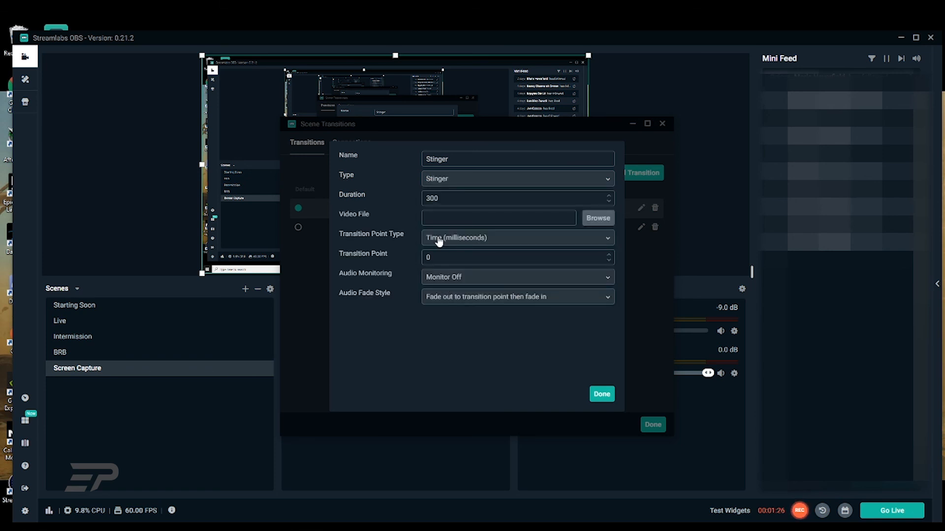
Step: Set the new transition's duration to 2000 and load Stringer_Elphazor from the Elphazor_Gaming folder as its video file
left_click_drag(441, 198, 375, 196)
type("2000")
left_click(604, 222)
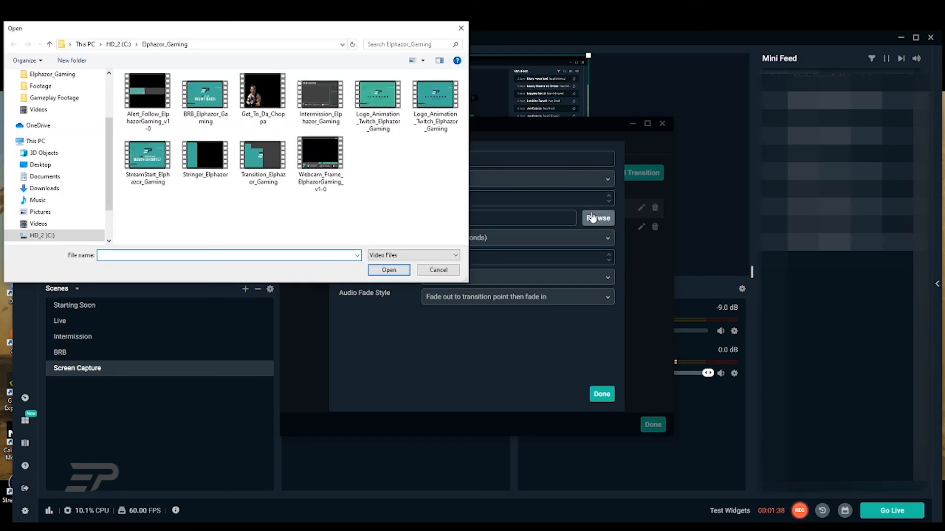
left_click(200, 166)
left_click(389, 269)
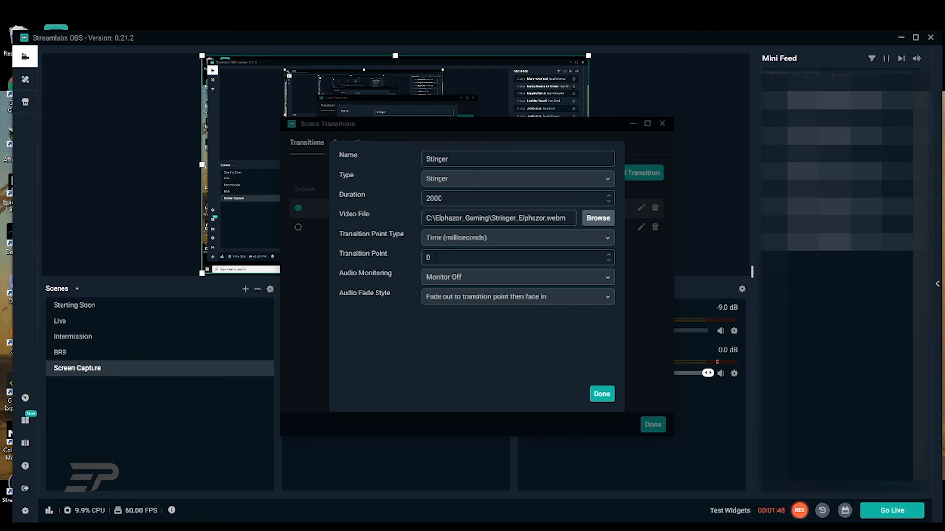
Step: Set the transition point to 1000 and audio monitoring to Monitor and Output, and finish the transition's settings
left_click(436, 257)
type("1000")
left_click(454, 280)
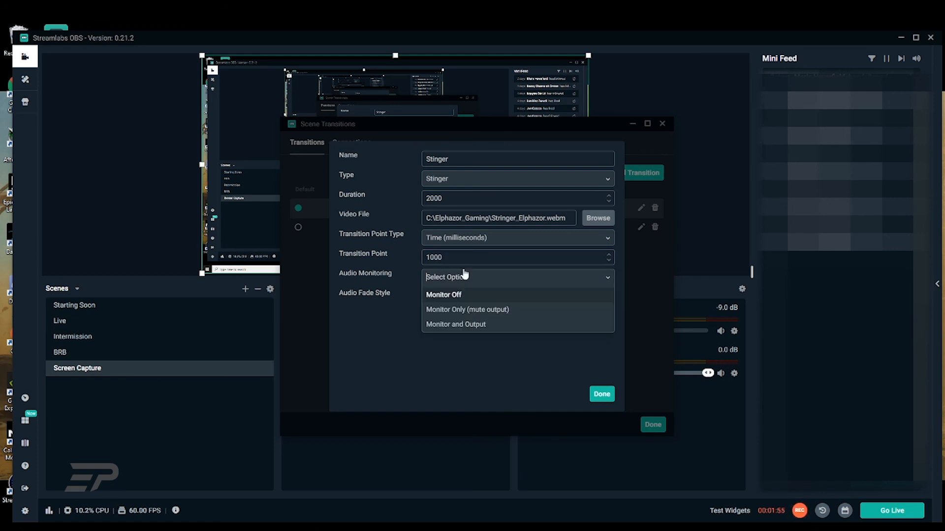
left_click(457, 326)
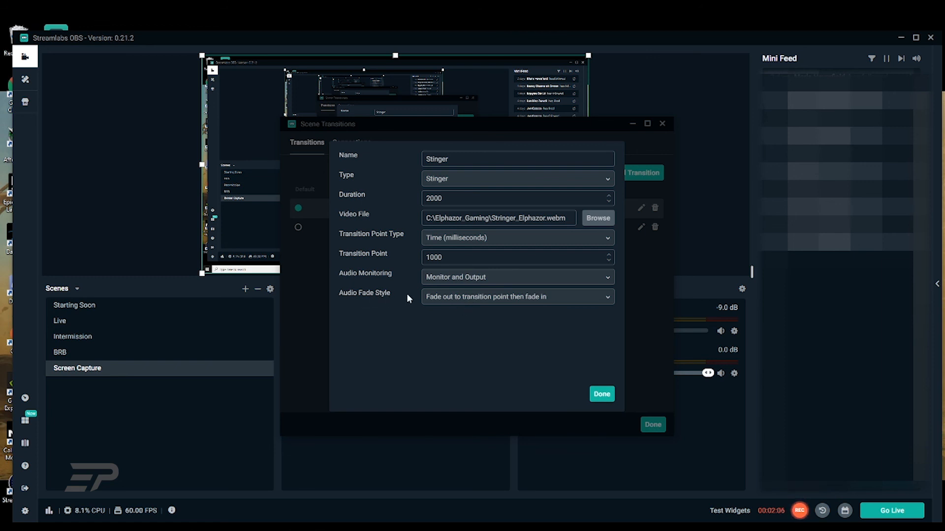
left_click(600, 395)
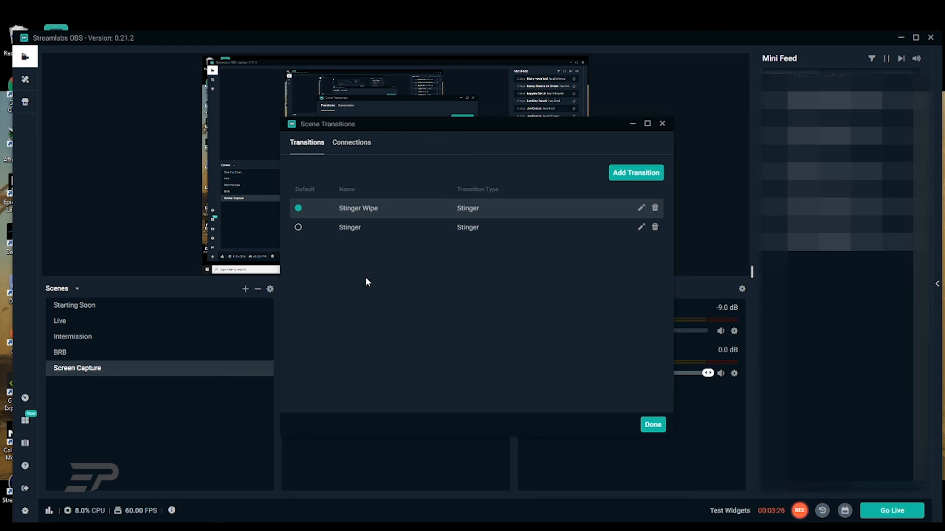
Step: Make the Stinger transition the default and close the scene transitions settings
left_click(298, 228)
left_click(653, 424)
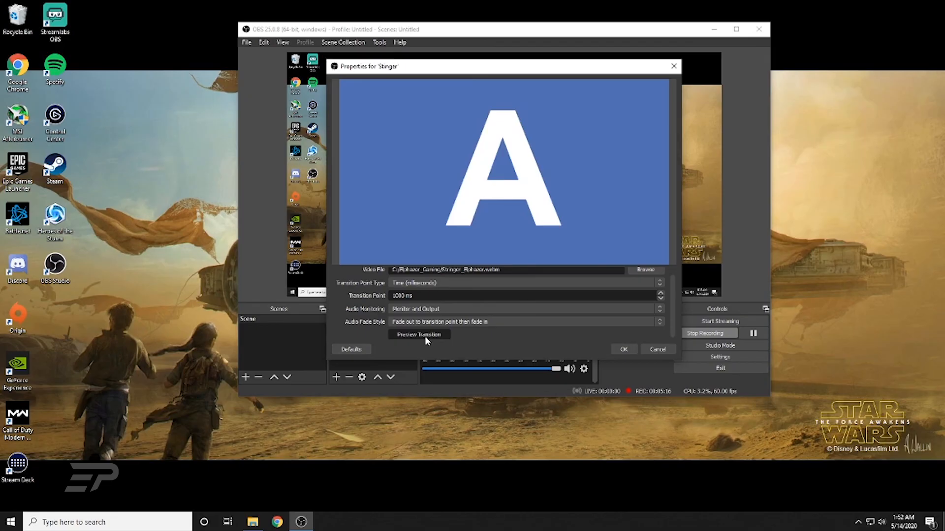
Step: Switch back to OBS and preview the stinger transition in its properties
left_click(425, 337)
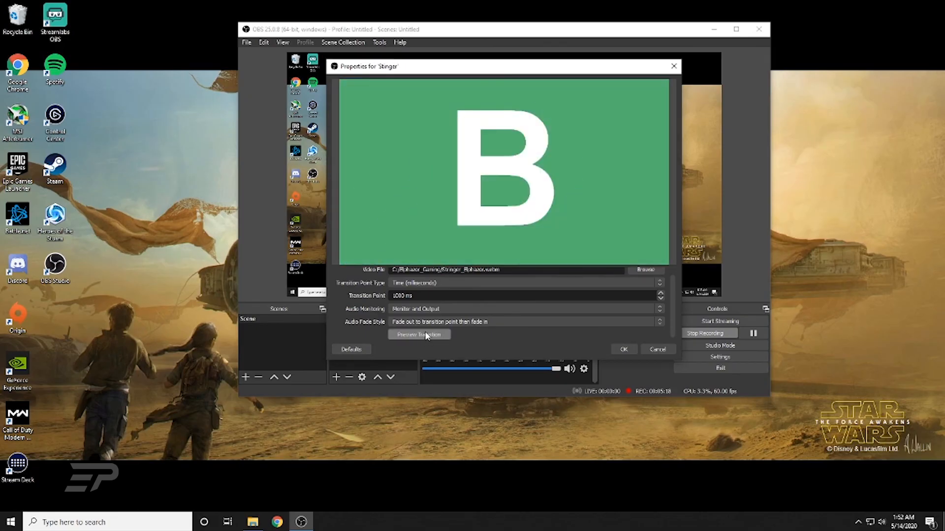